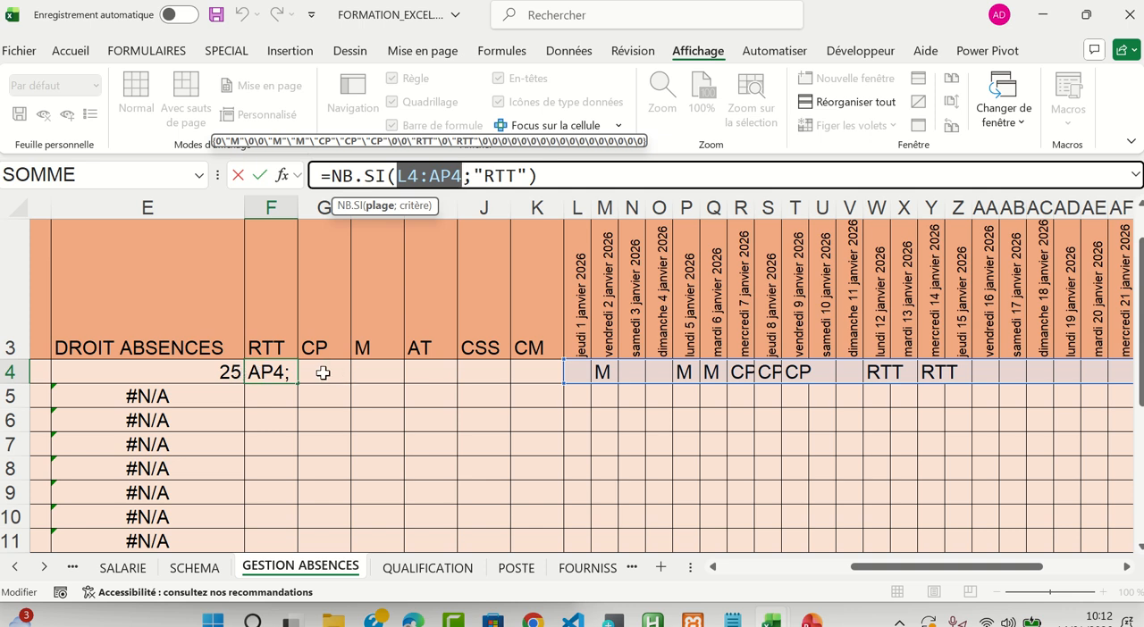
Keep the RTT-counting formula in F4 as entered and try copying it across to G4 in the CP column
{"action": "key", "text": "ctrl+Return"}
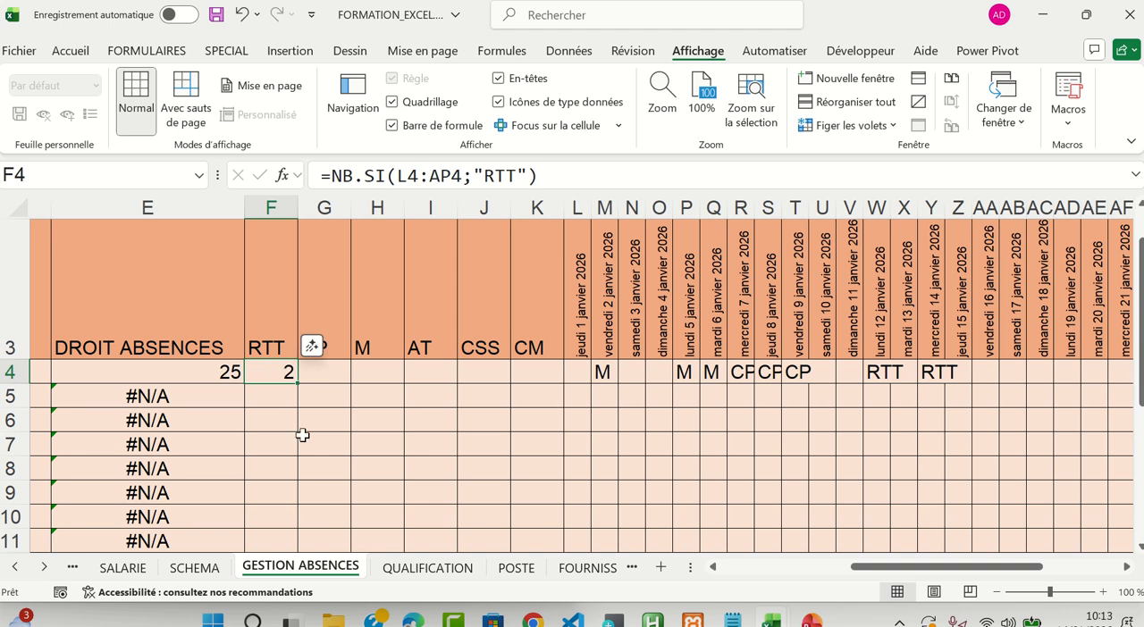
{"action": "key", "text": "ctrl+c"}
{"action": "left_click", "coordinate": [317, 369]}
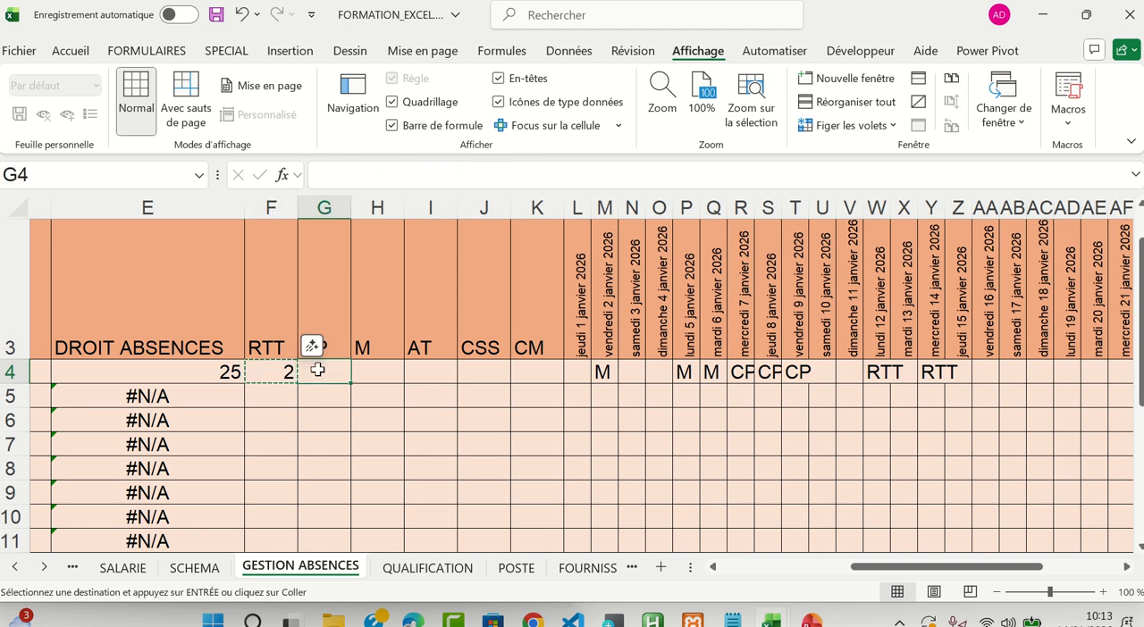
{"action": "key", "text": "ctrl+v"}
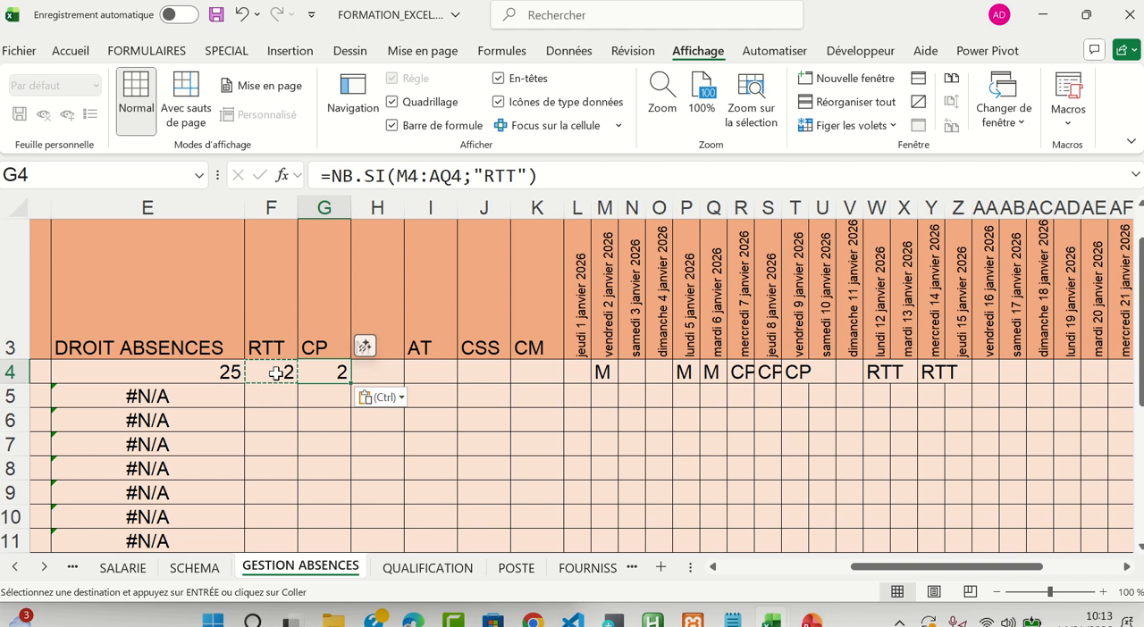
Inspect the L4:AP4 range used by the NB.SI formula in F4, leaving the formula as it is
{"action": "left_click", "coordinate": [276, 374]}
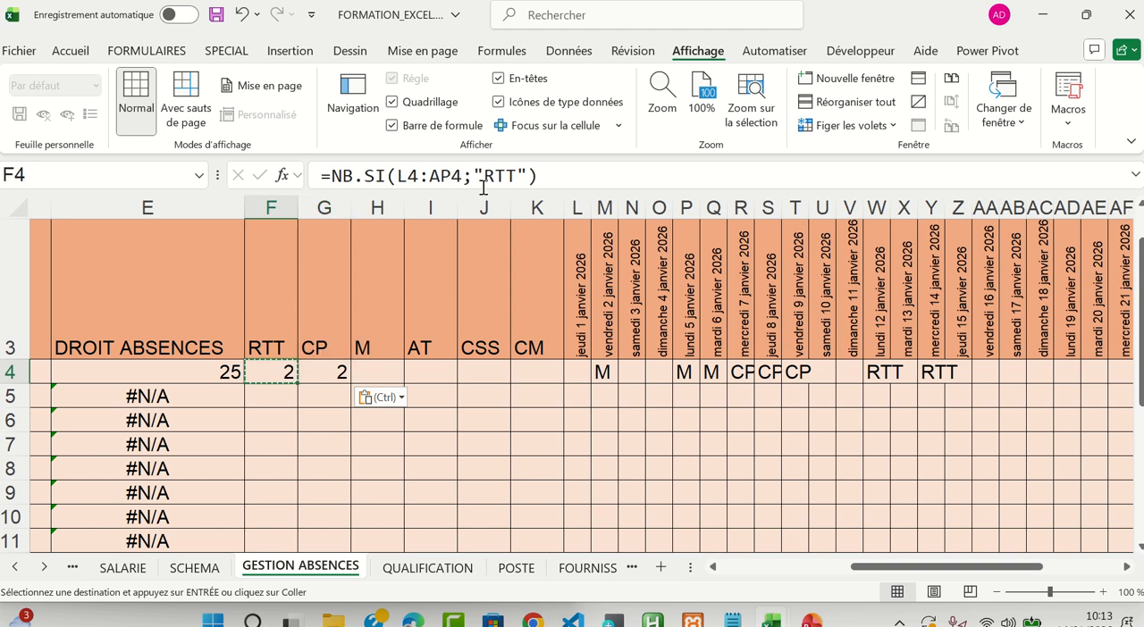
{"action": "left_click", "coordinate": [400, 176]}
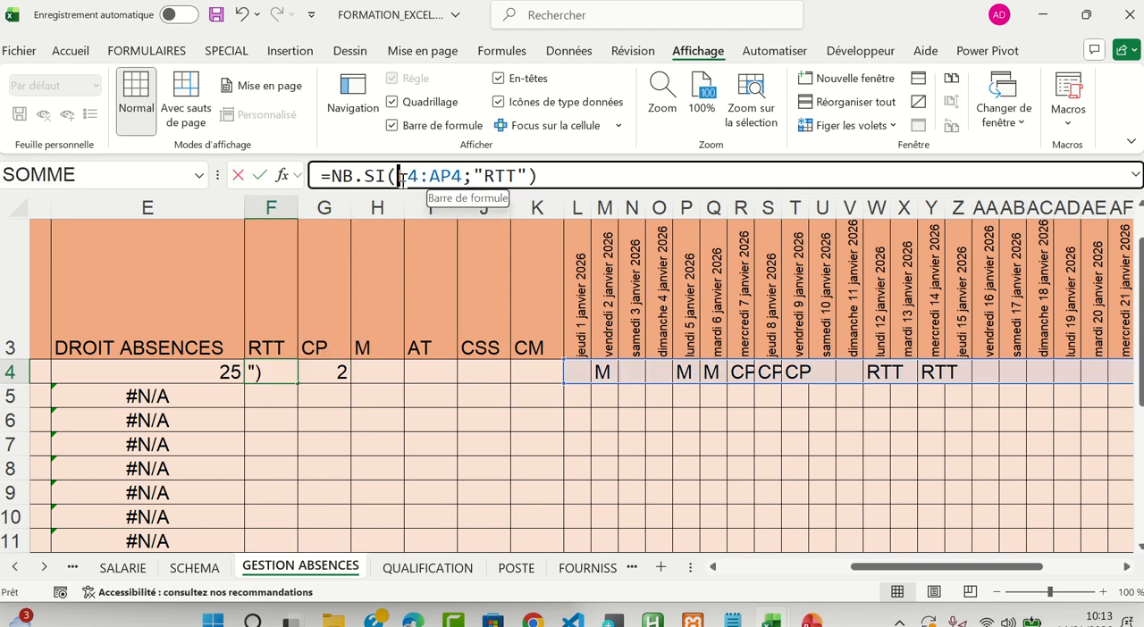
{"action": "left_click_drag", "start_coordinate": [398, 176], "coordinate": [463, 176]}
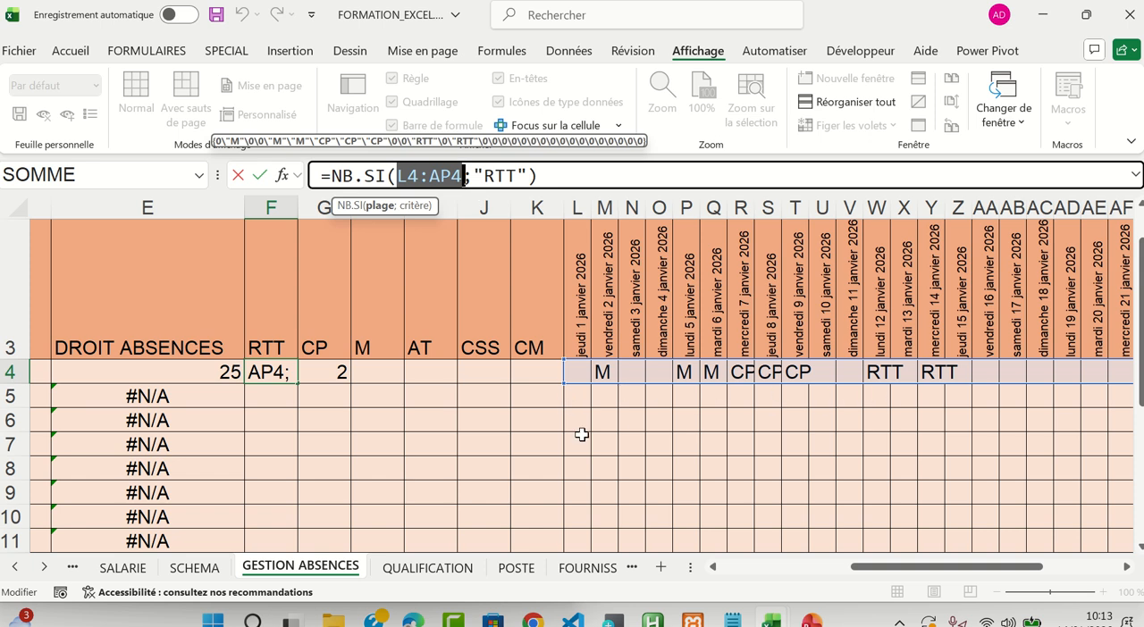
{"action": "key", "text": "Escape"}
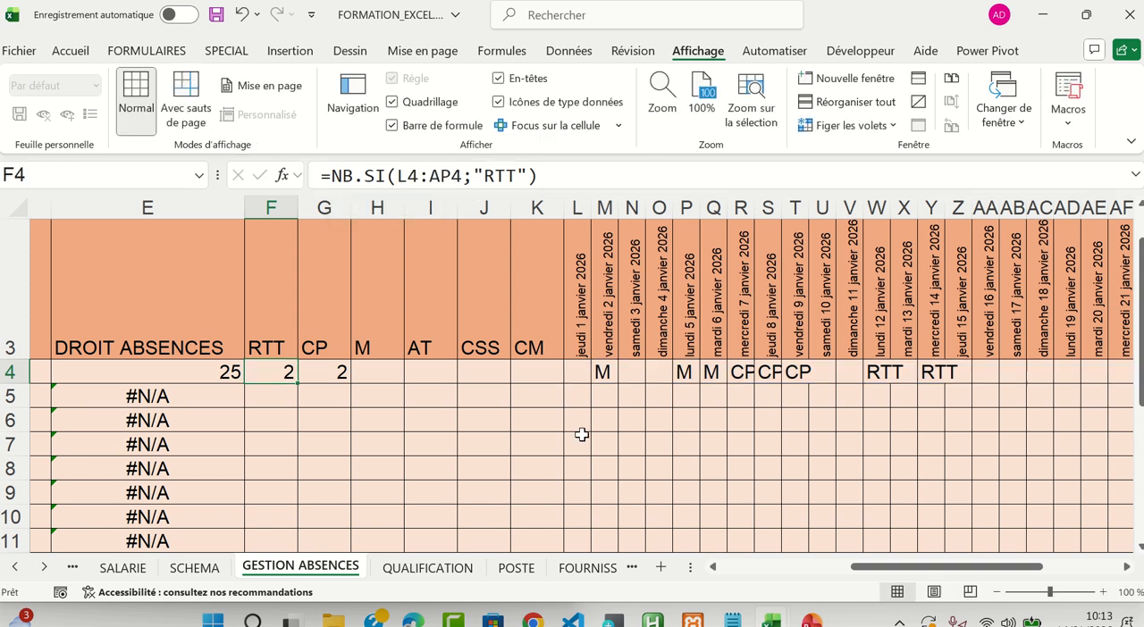
Check how far the range in G4's copied formula extends beyond the January dates, and clear G4
{"action": "left_click", "coordinate": [327, 372]}
{"action": "left_click_drag", "start_coordinate": [400, 176], "coordinate": [463, 176]}
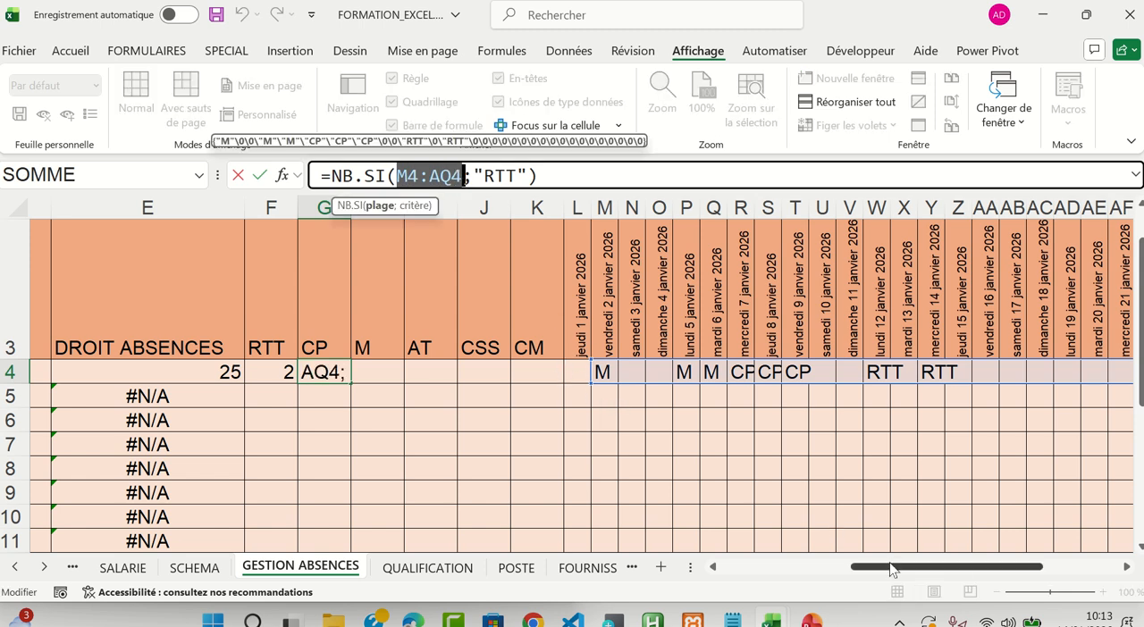
{"action": "left_click_drag", "start_coordinate": [889, 569], "coordinate": [999, 569]}
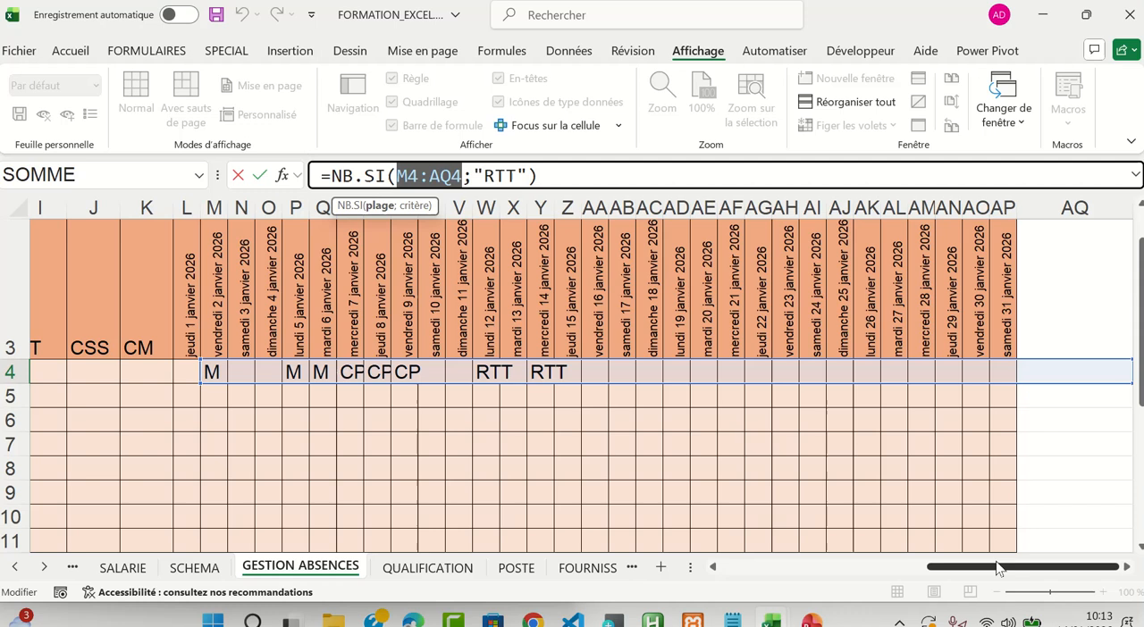
{"action": "left_click", "coordinate": [1127, 567]}
{"action": "left_click", "coordinate": [1127, 567]}
{"action": "left_click", "coordinate": [1126, 568]}
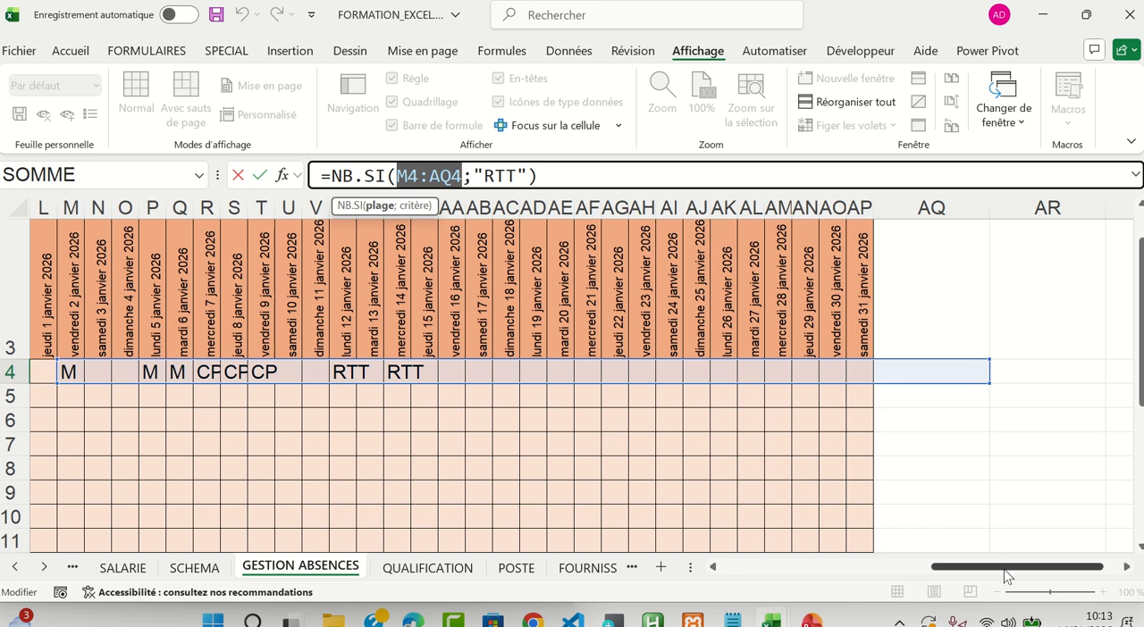
{"action": "left_click_drag", "start_coordinate": [1004, 572], "coordinate": [889, 586]}
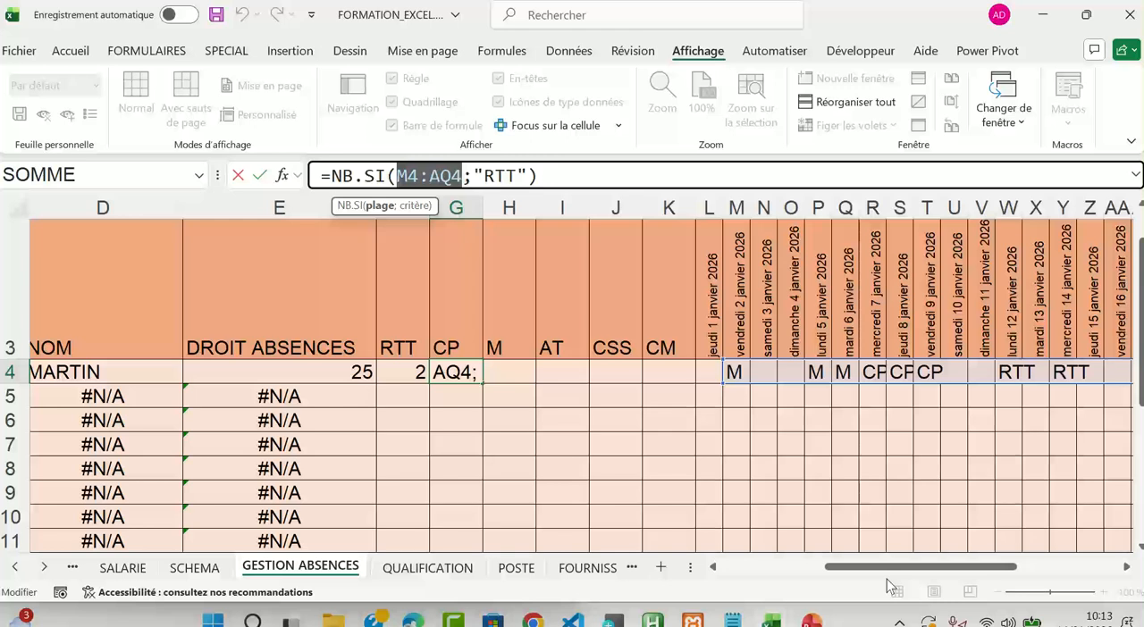
{"action": "key", "text": "ctrl+Return"}
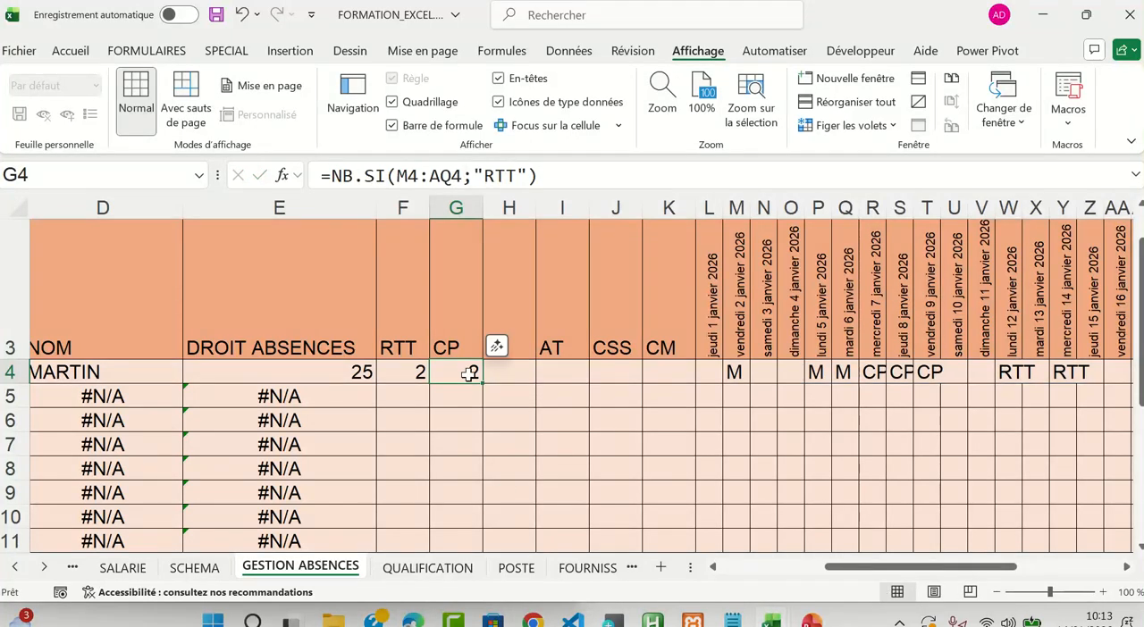
{"action": "key", "text": "Delete"}
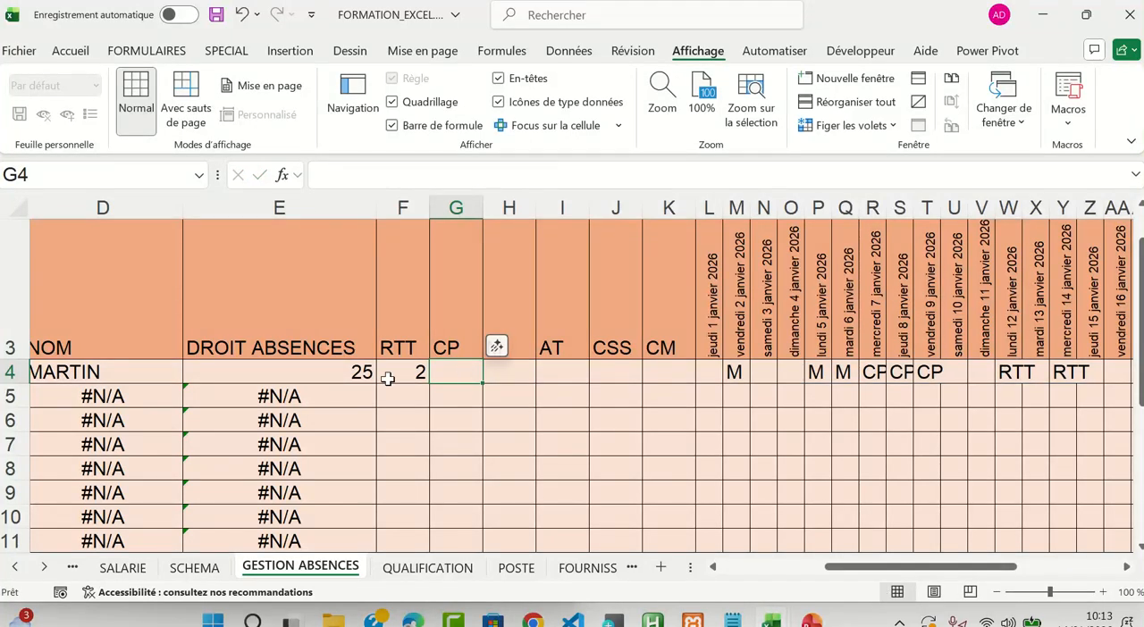
Copy the RTT-counting formula from F4 down to F5
{"action": "left_click", "coordinate": [415, 373]}
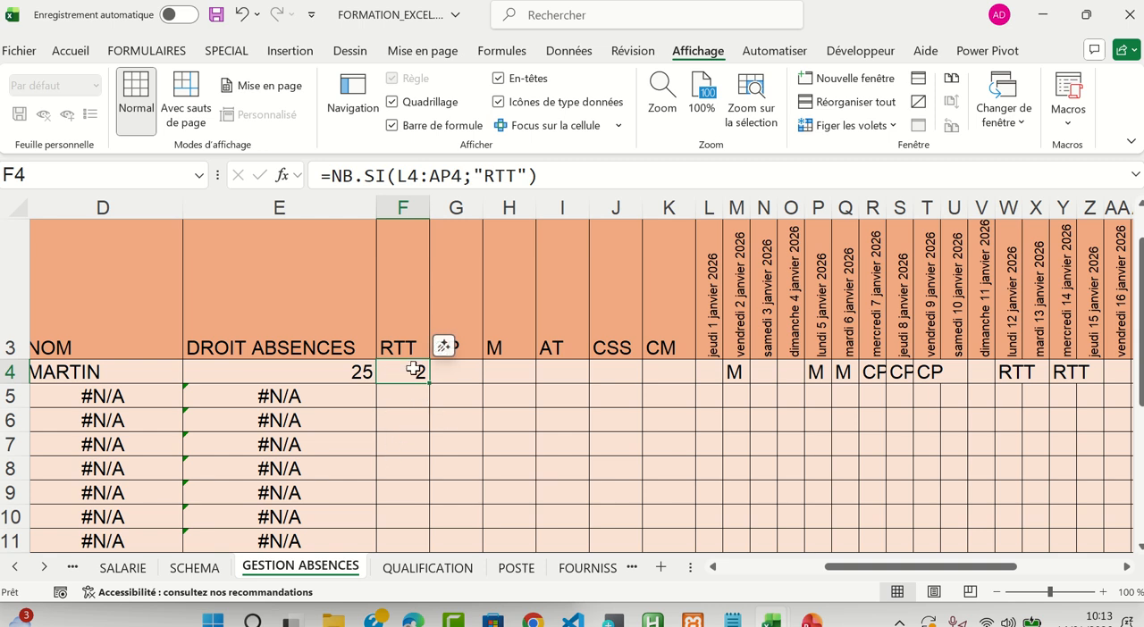
{"action": "key", "text": "ctrl+c"}
{"action": "left_click", "coordinate": [405, 396]}
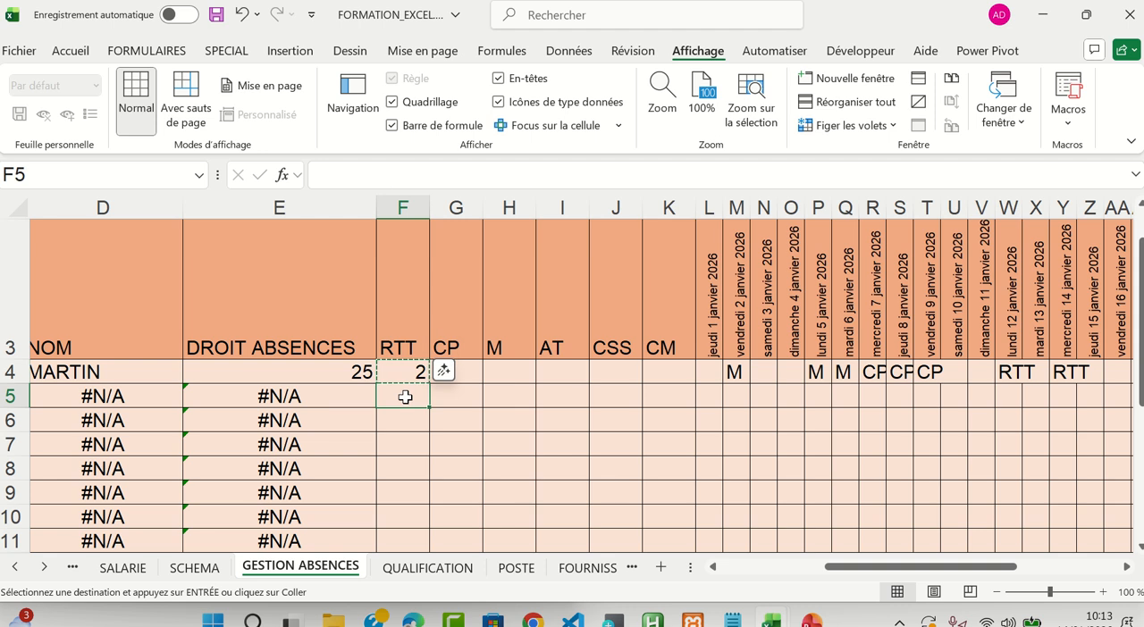
{"action": "key", "text": "ctrl+v"}
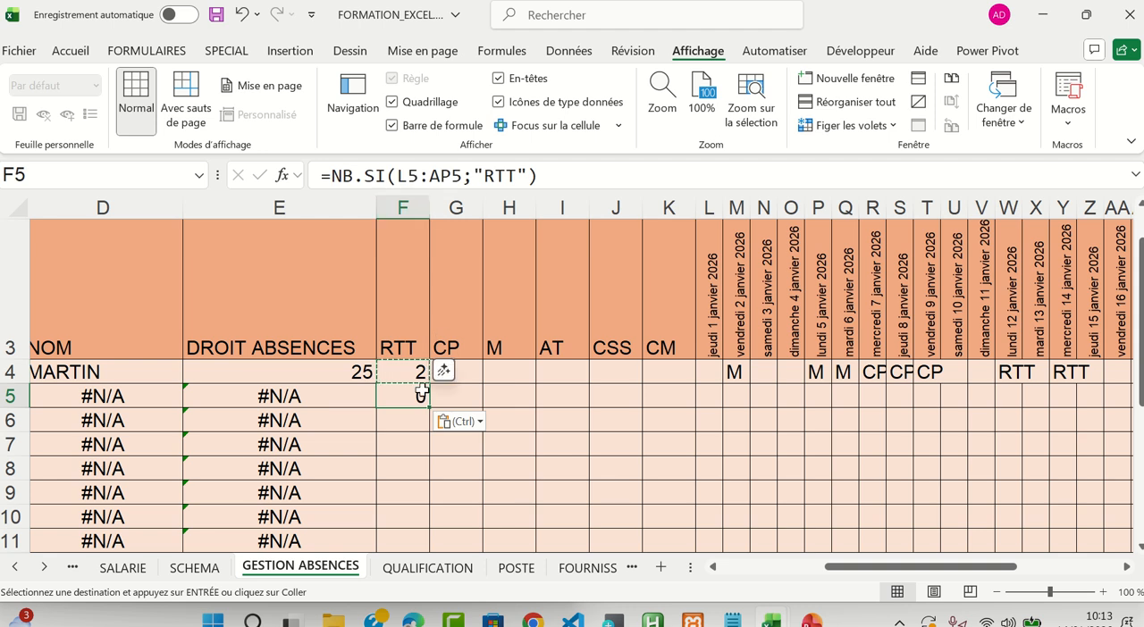
Examine the range referenced by the copied NB.SI formula in F5 against the date columns
{"action": "left_click", "coordinate": [397, 176]}
{"action": "left_click_drag", "start_coordinate": [397, 176], "coordinate": [462, 176]}
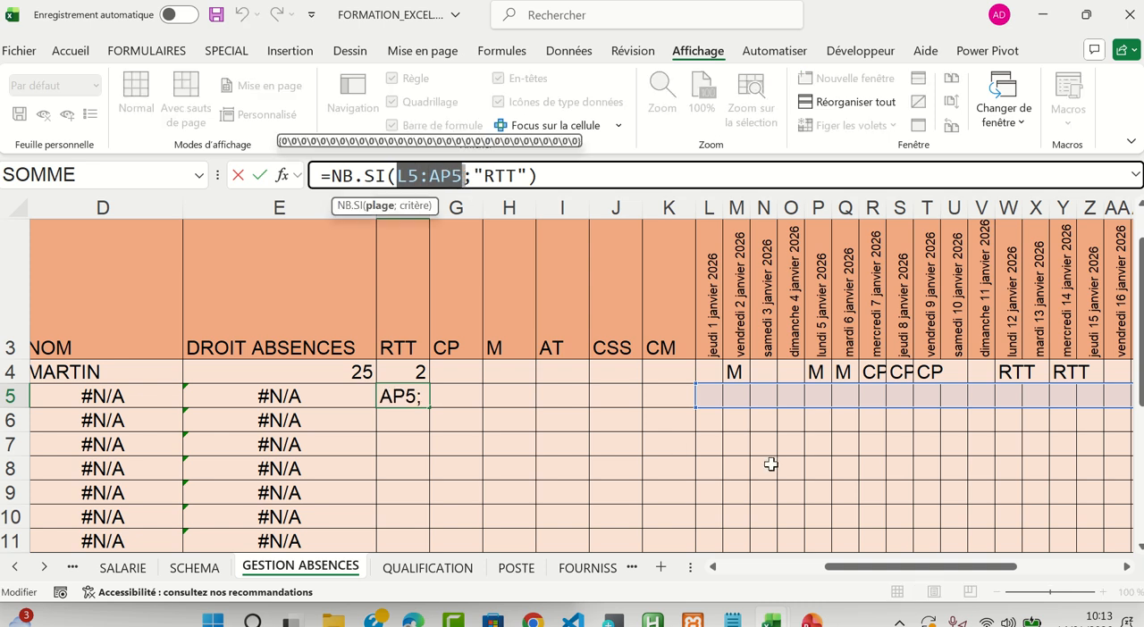
{"action": "mouse_move", "coordinate": [938, 575]}
{"action": "left_mouse_down"}
{"action": "mouse_move", "coordinate": [1012, 572]}
{"action": "mouse_move", "coordinate": [955, 576]}
{"action": "left_mouse_up"}
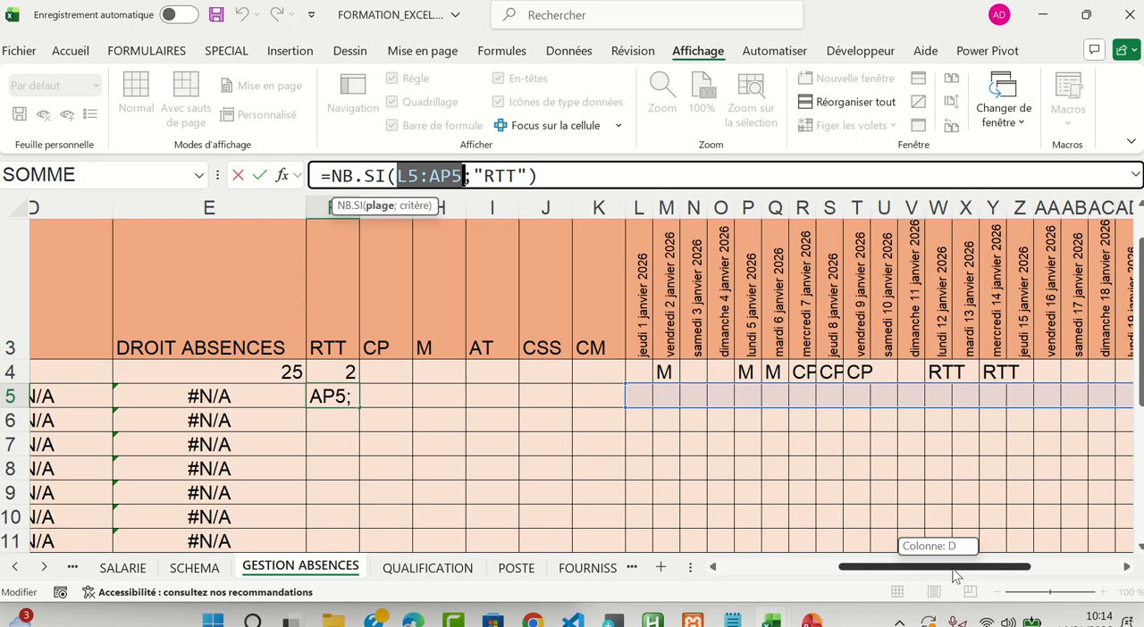
{"action": "left_click_drag", "start_coordinate": [955, 576], "coordinate": [954, 576]}
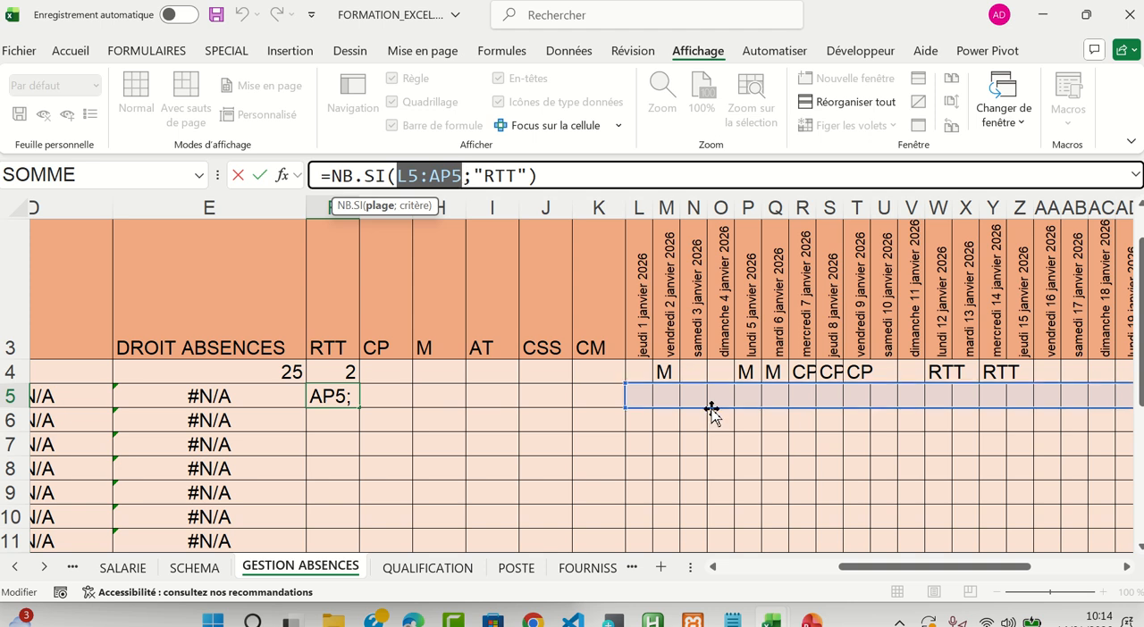
{"action": "key", "text": "ctrl+Return"}
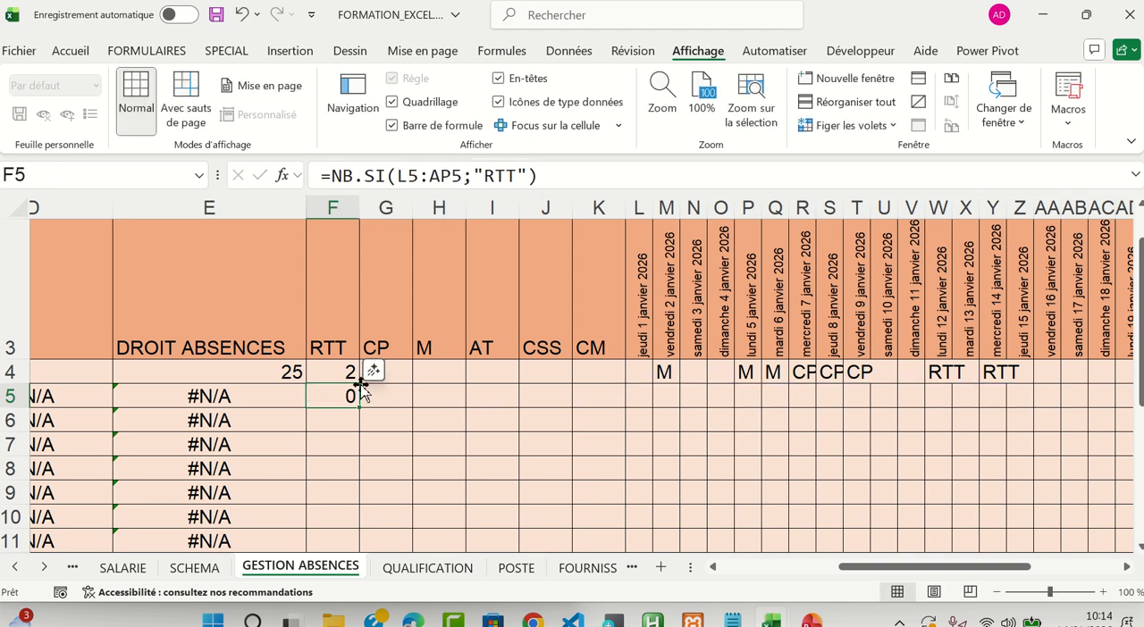
Highlight F4:K4 across and F4:F10 down to show the two copy directions, and review the formulas in F4 and F5
{"action": "left_click", "coordinate": [332, 372]}
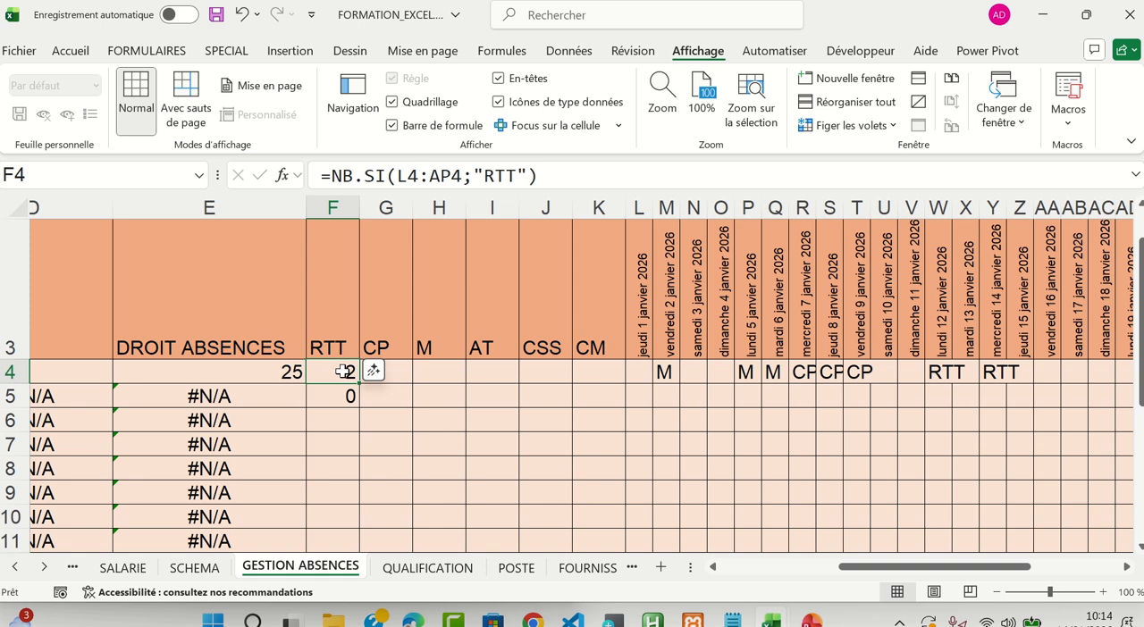
{"action": "left_click_drag", "start_coordinate": [335, 372], "coordinate": [615, 365]}
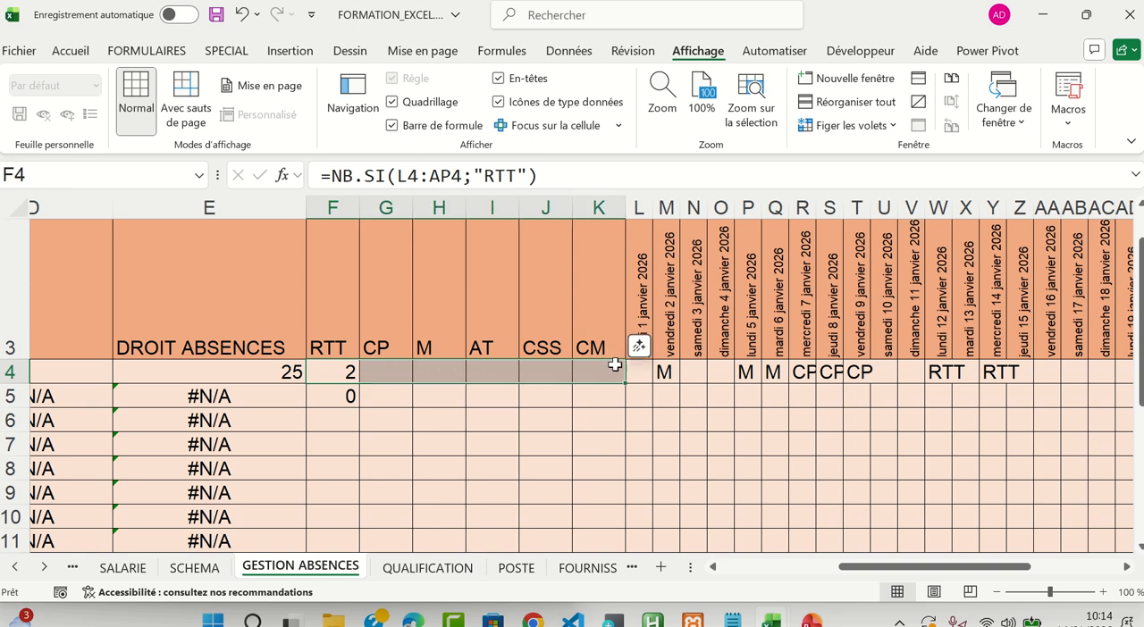
{"action": "left_click_drag", "start_coordinate": [336, 396], "coordinate": [357, 527]}
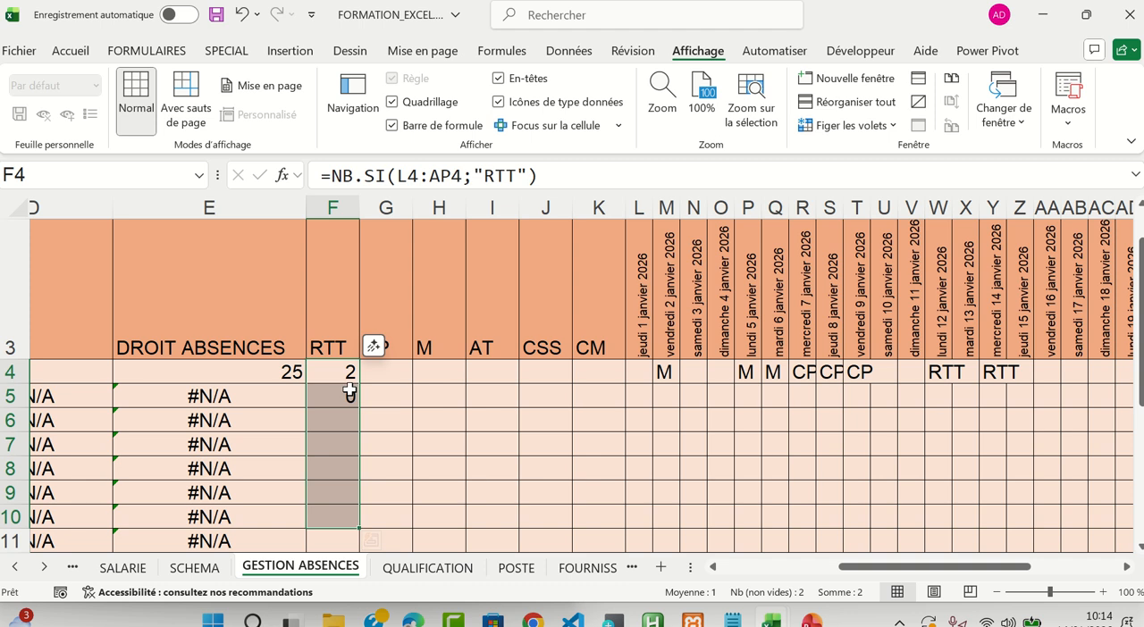
{"action": "left_click", "coordinate": [347, 393]}
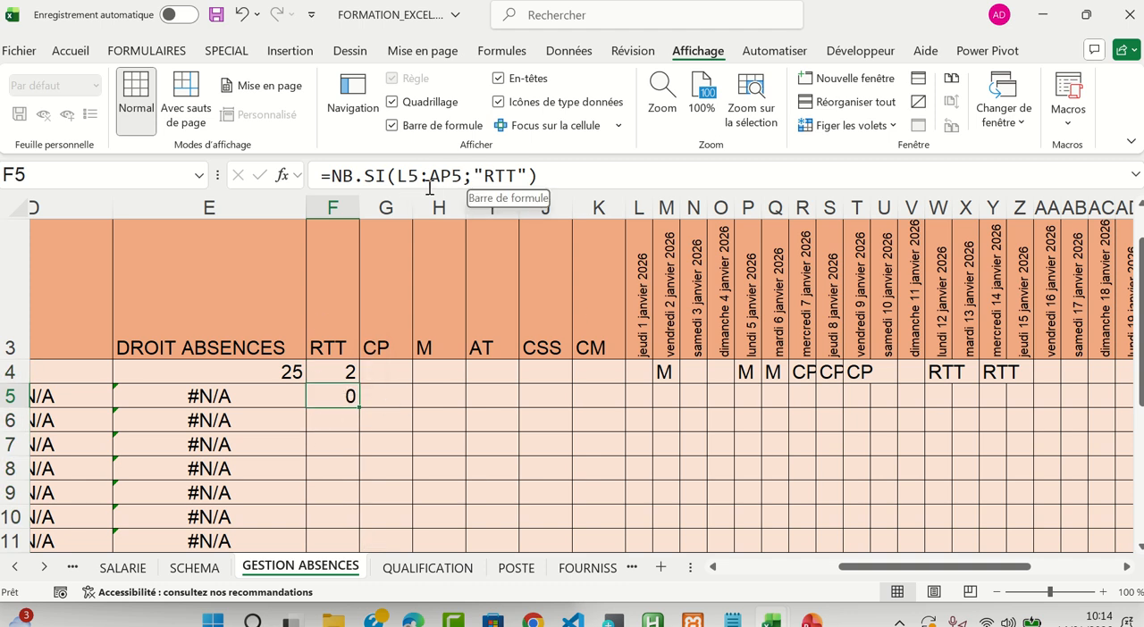
{"action": "left_click", "coordinate": [340, 372]}
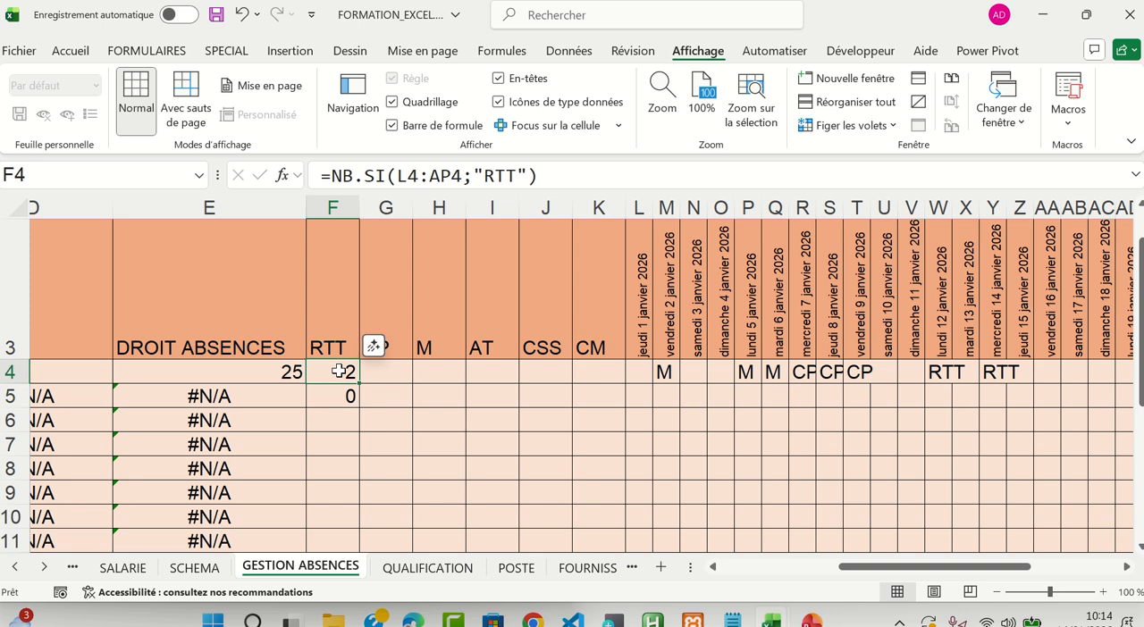
{"action": "key", "text": "Right"}
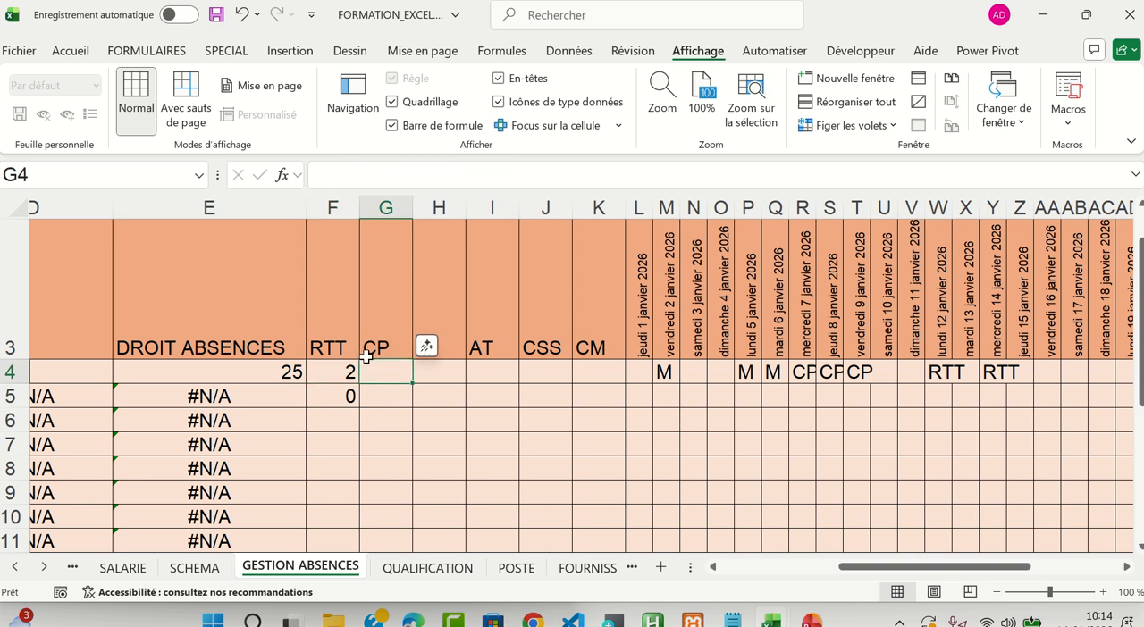
Copy the NB.SI formula from F4 again and paste it over F5
{"action": "left_click", "coordinate": [342, 369]}
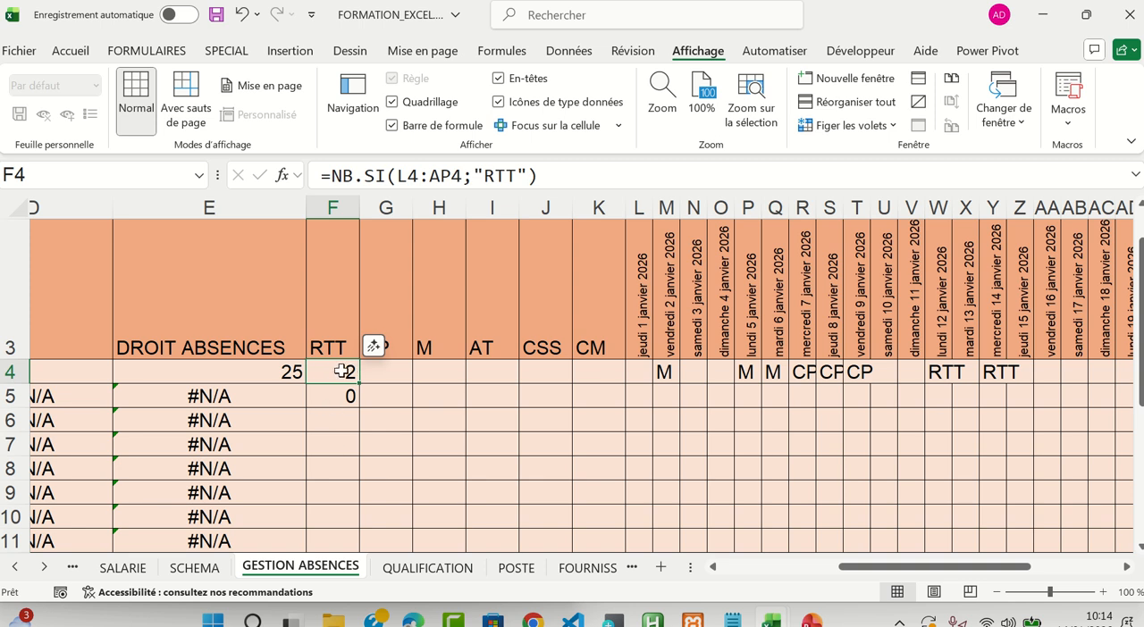
{"action": "key", "text": "ctrl+c"}
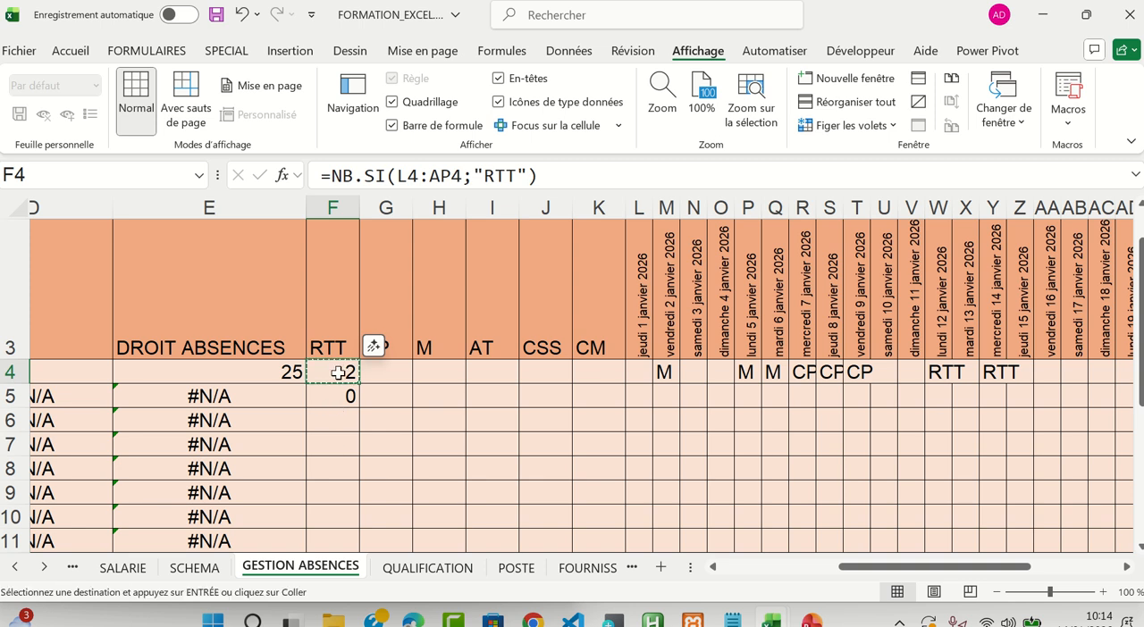
{"action": "key", "text": "Down"}
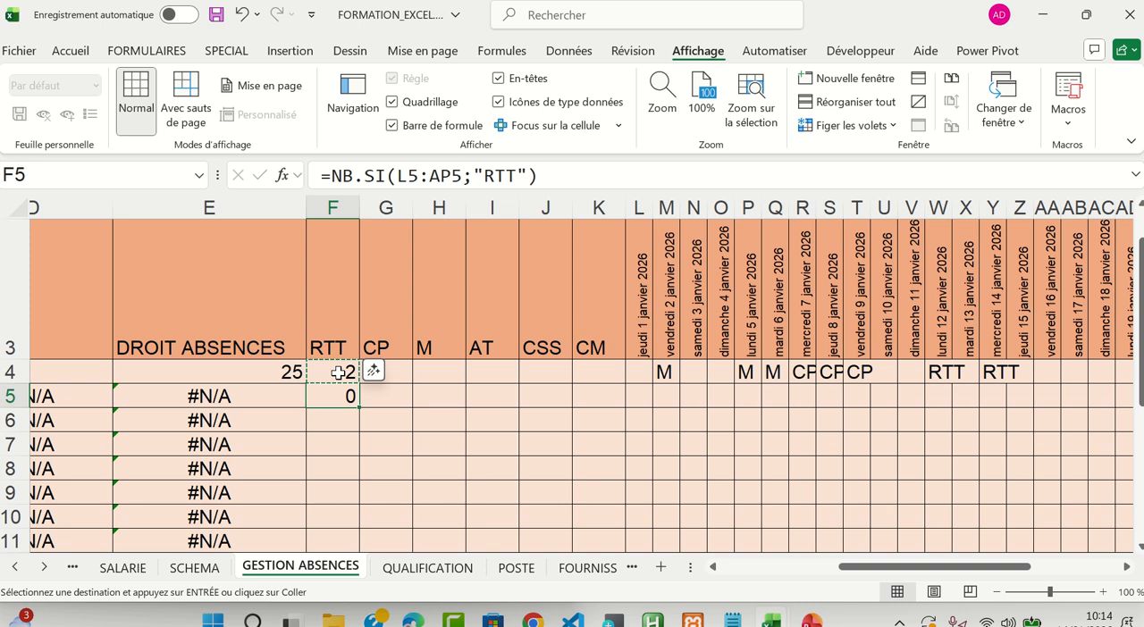
{"action": "key", "text": "ctrl+v"}
Compare the ranges in the NB.SI formulas of F4 and F5 by highlighting each one on the sheet
{"action": "key", "text": "Up"}
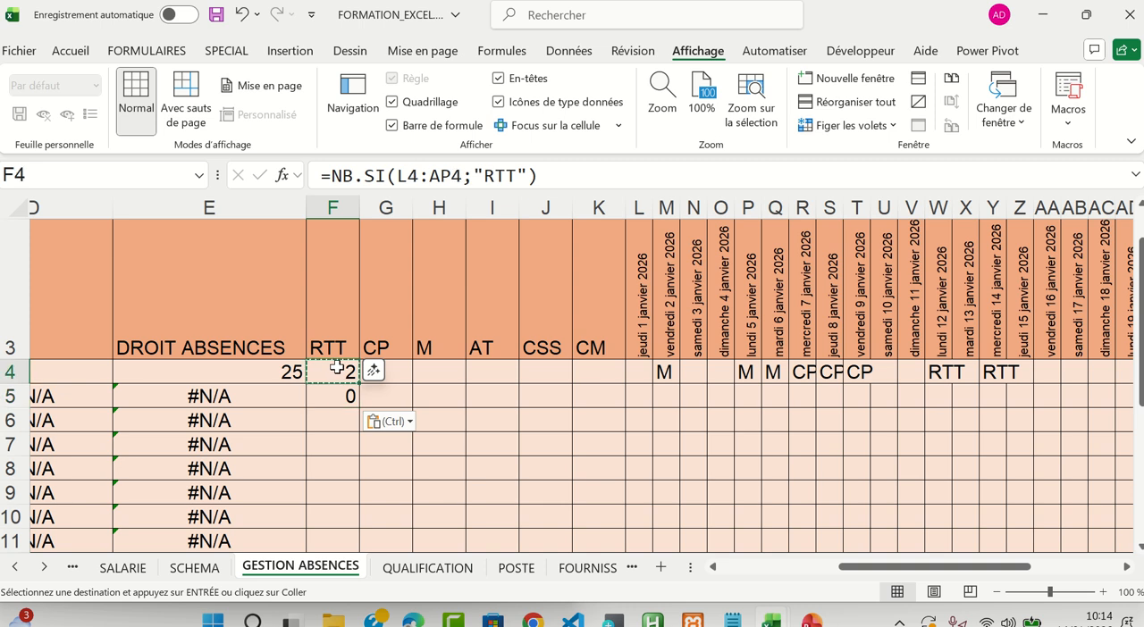
{"action": "left_click_drag", "start_coordinate": [398, 177], "coordinate": [464, 176]}
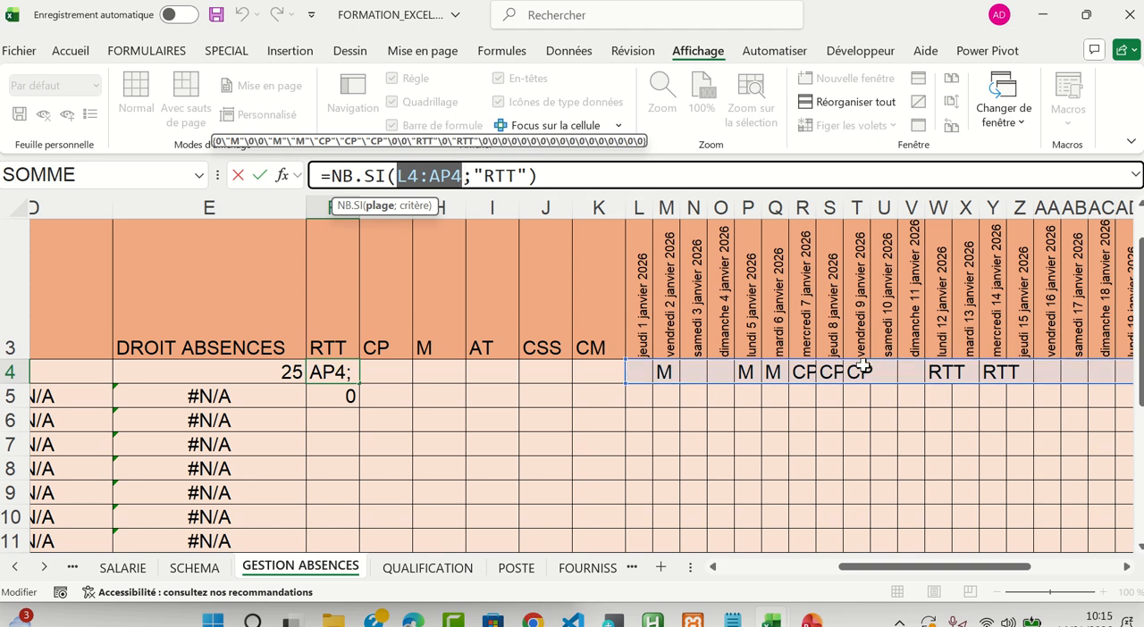
{"action": "key", "text": "ctrl+Return"}
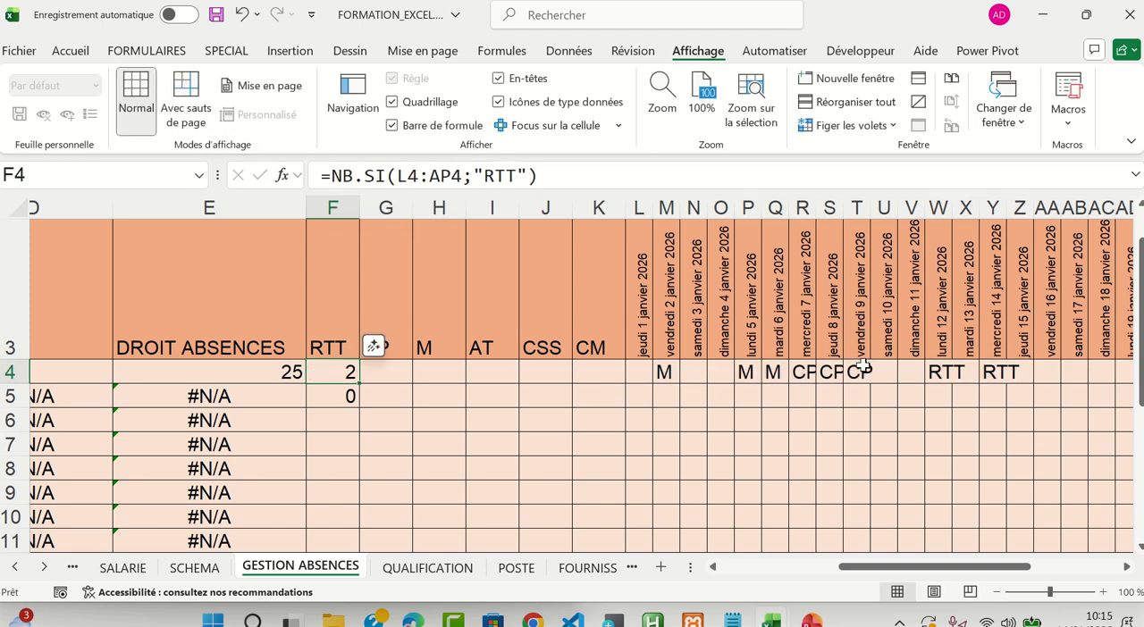
{"action": "left_click", "coordinate": [345, 399]}
{"action": "left_click_drag", "start_coordinate": [399, 176], "coordinate": [463, 176]}
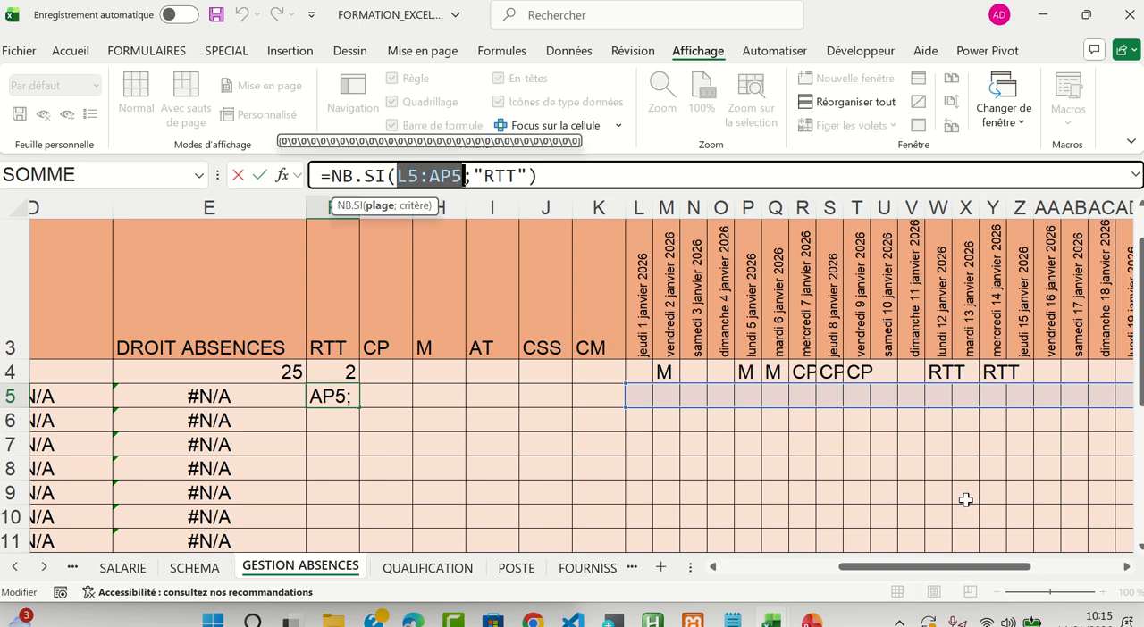
{"action": "mouse_move", "coordinate": [972, 572]}
{"action": "left_mouse_down"}
{"action": "mouse_move", "coordinate": [1063, 575]}
{"action": "mouse_move", "coordinate": [967, 574]}
{"action": "left_mouse_up"}
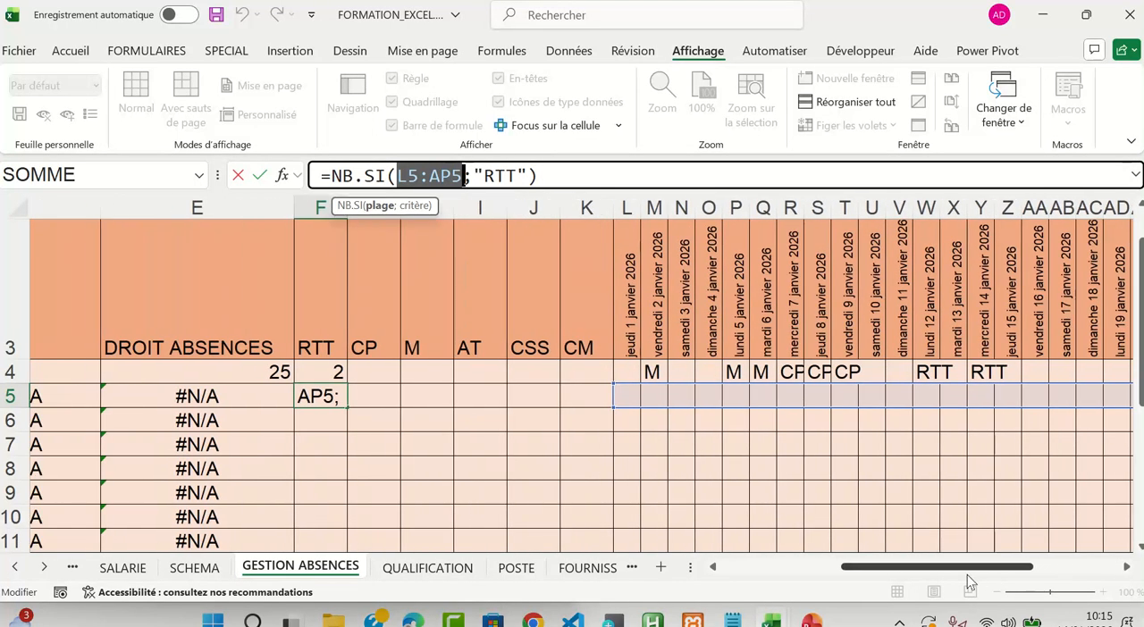
{"action": "key", "text": "ctrl+Return"}
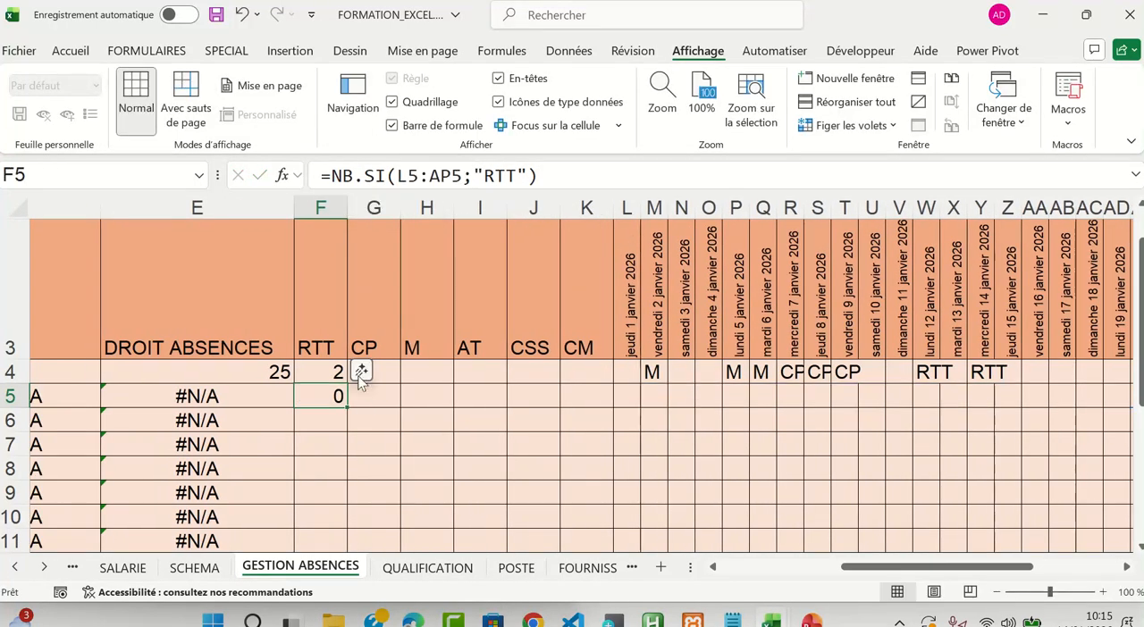
Copy the NB.SI formula from F4 and paste it one column across into G4 under CP
{"action": "left_click", "coordinate": [328, 369]}
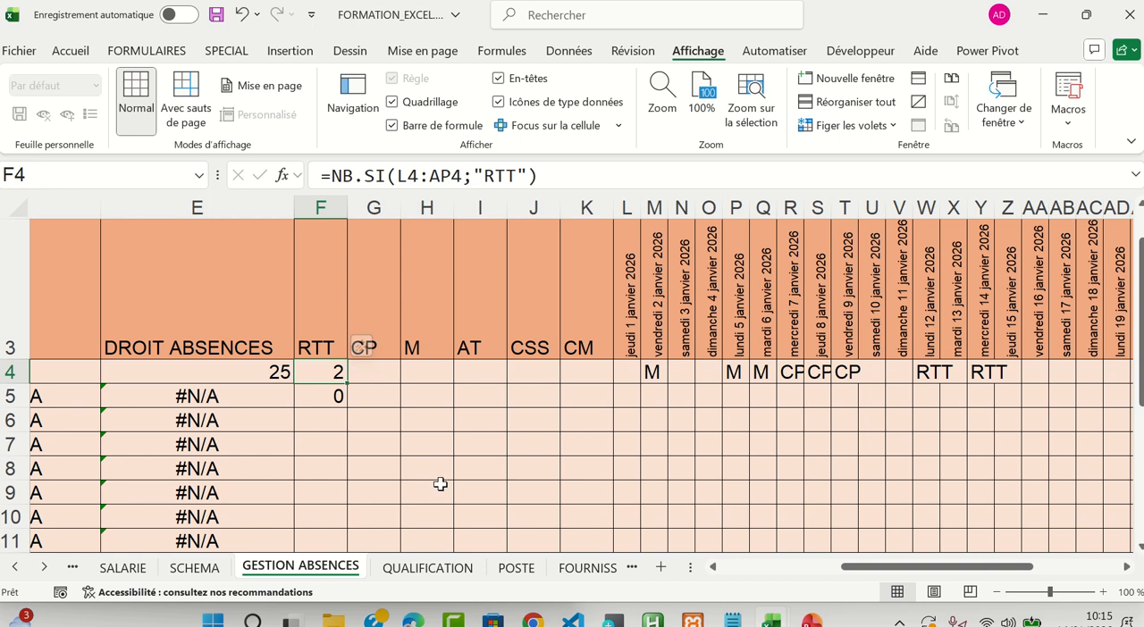
{"action": "key", "text": "ctrl+c"}
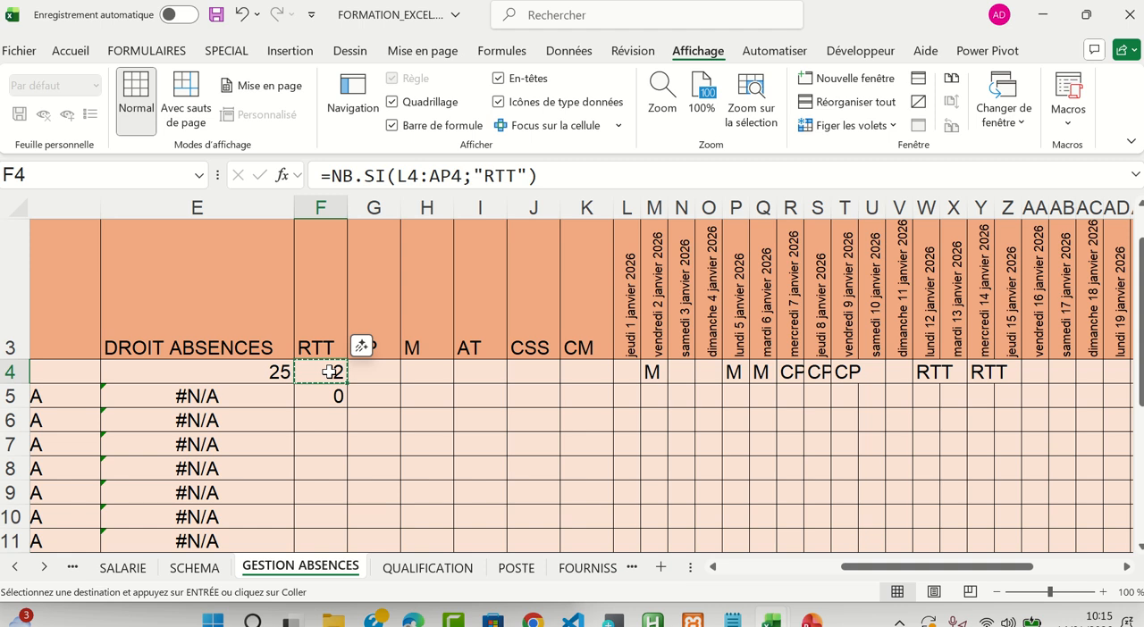
{"action": "left_click", "coordinate": [377, 375]}
{"action": "key", "text": "ctrl+v"}
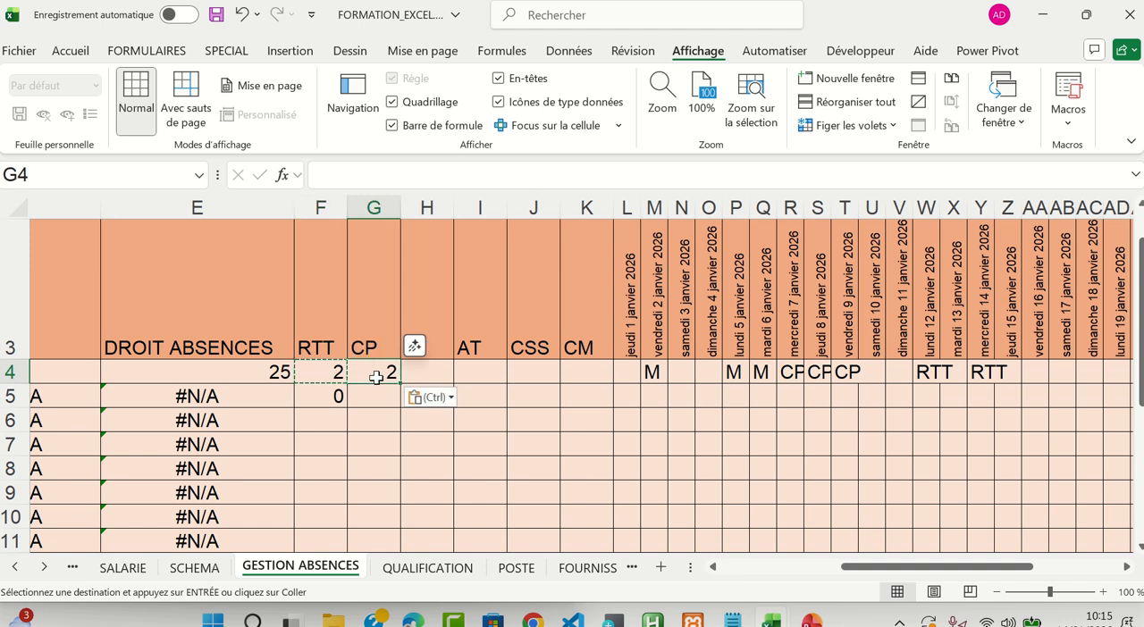
Compare the ranges in the NB.SI formulas of F4 and G4 by highlighting each one against the date columns
{"action": "left_click", "coordinate": [321, 374]}
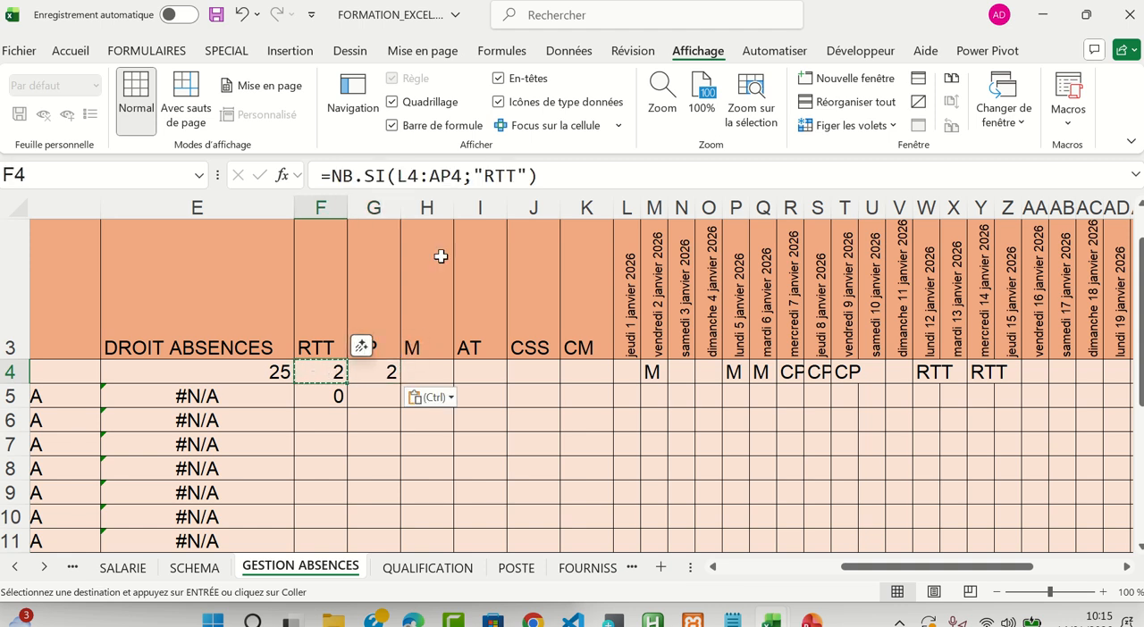
{"action": "left_click", "coordinate": [398, 175]}
{"action": "left_click_drag", "start_coordinate": [397, 175], "coordinate": [464, 176]}
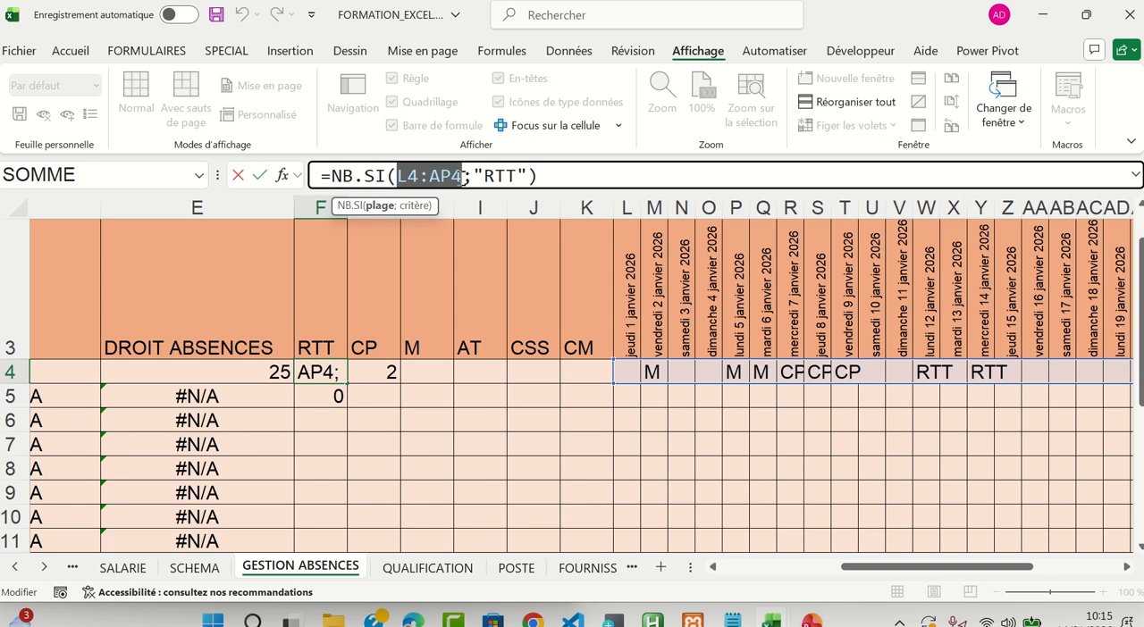
{"action": "key", "text": "Escape"}
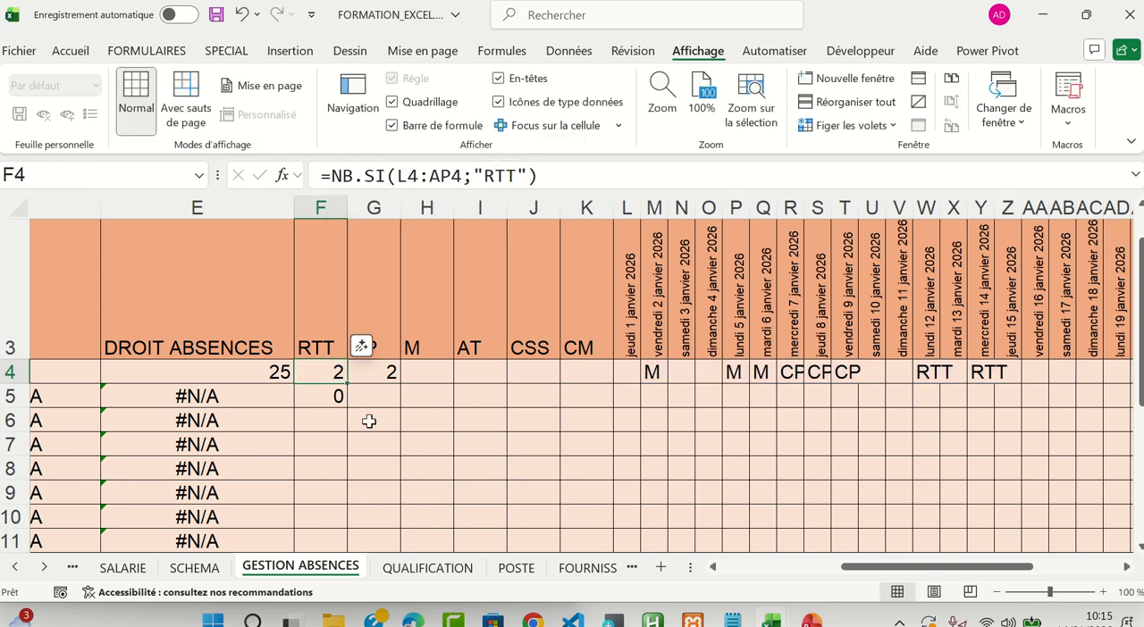
{"action": "left_click", "coordinate": [374, 374]}
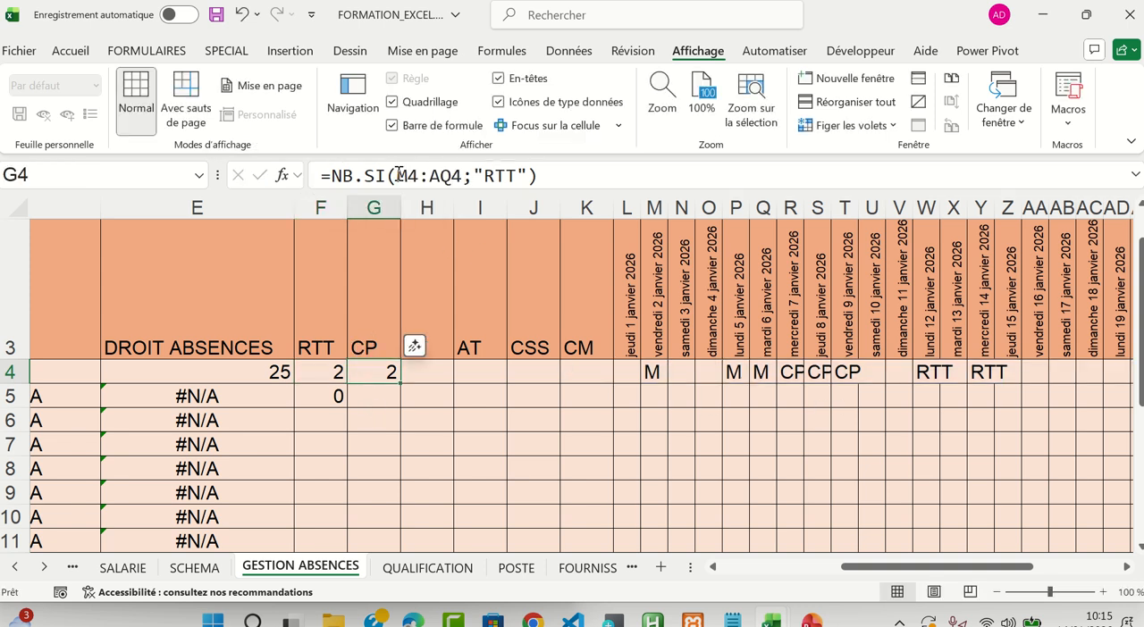
{"action": "left_click_drag", "start_coordinate": [400, 175], "coordinate": [462, 175]}
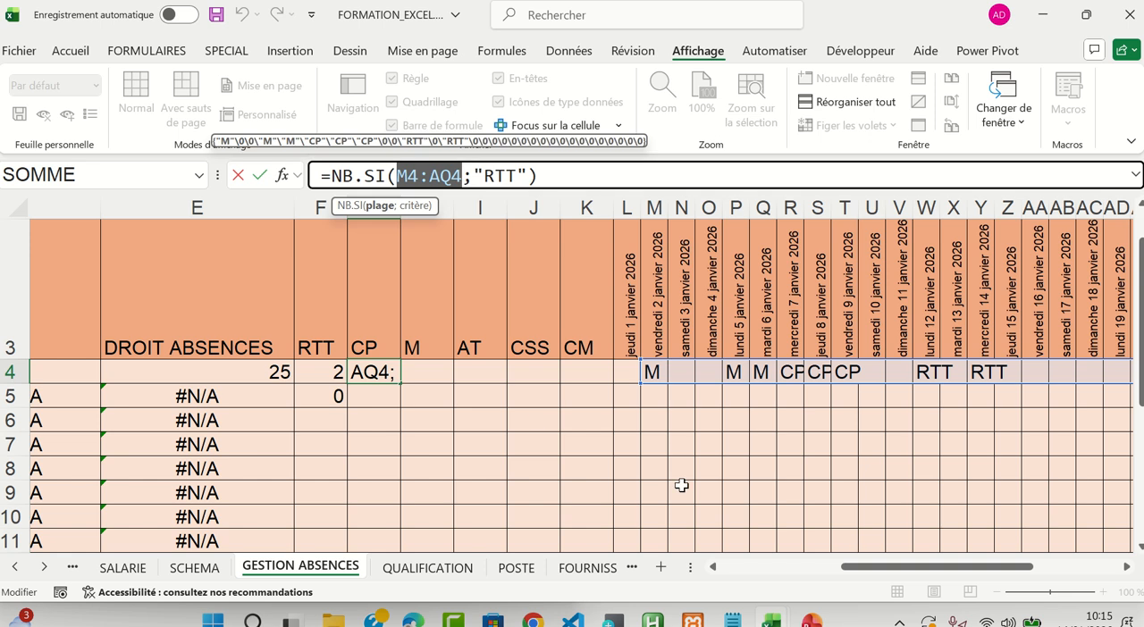
{"action": "mouse_move", "coordinate": [925, 571]}
{"action": "left_mouse_down"}
{"action": "mouse_move", "coordinate": [1040, 579]}
{"action": "mouse_move", "coordinate": [879, 576]}
{"action": "mouse_move", "coordinate": [893, 576]}
{"action": "mouse_move", "coordinate": [876, 587]}
{"action": "mouse_move", "coordinate": [928, 588]}
{"action": "left_mouse_up"}
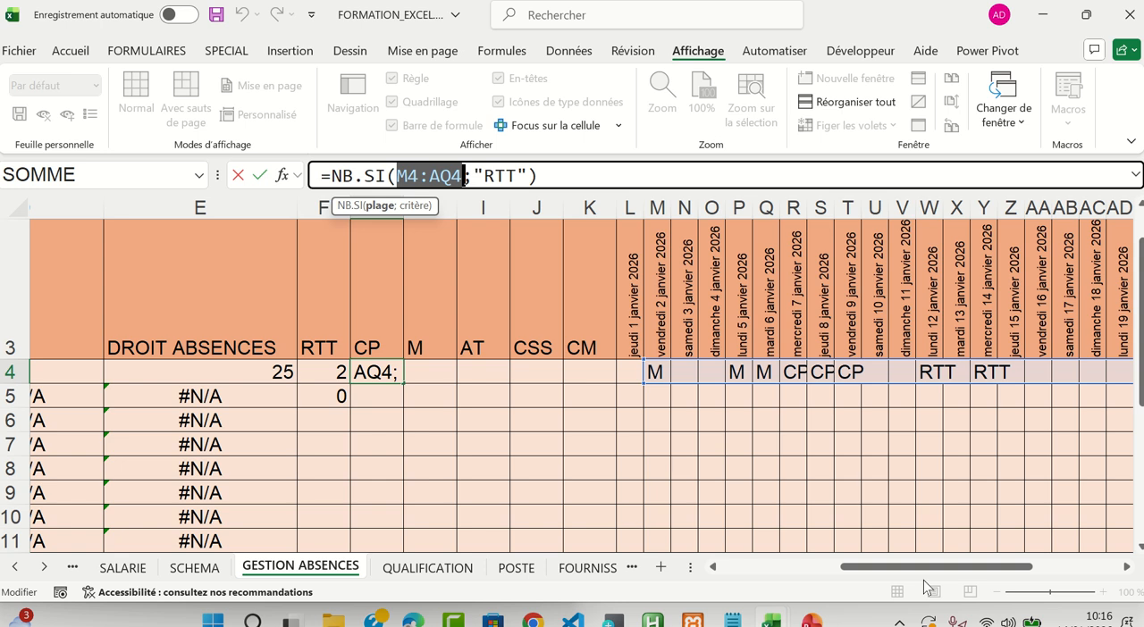
Leave the formula edit and clear the test copies of the NB.SI formula from G4 and F5
{"action": "key", "text": "ctrl+Return"}
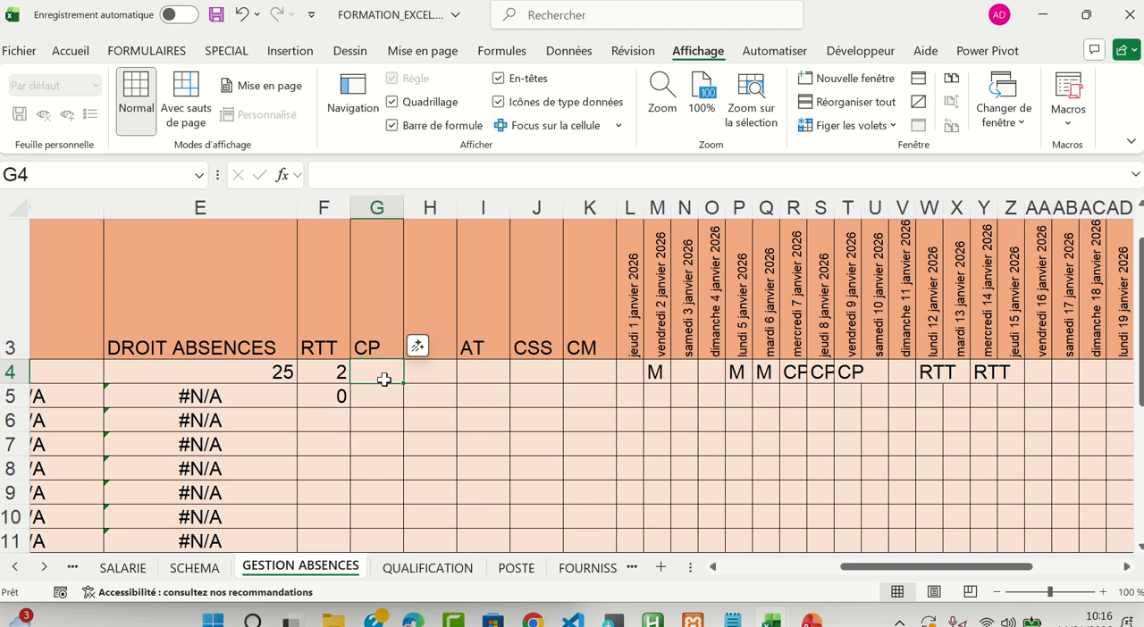
{"action": "left_click", "coordinate": [333, 395]}
{"action": "key", "text": "Delete"}
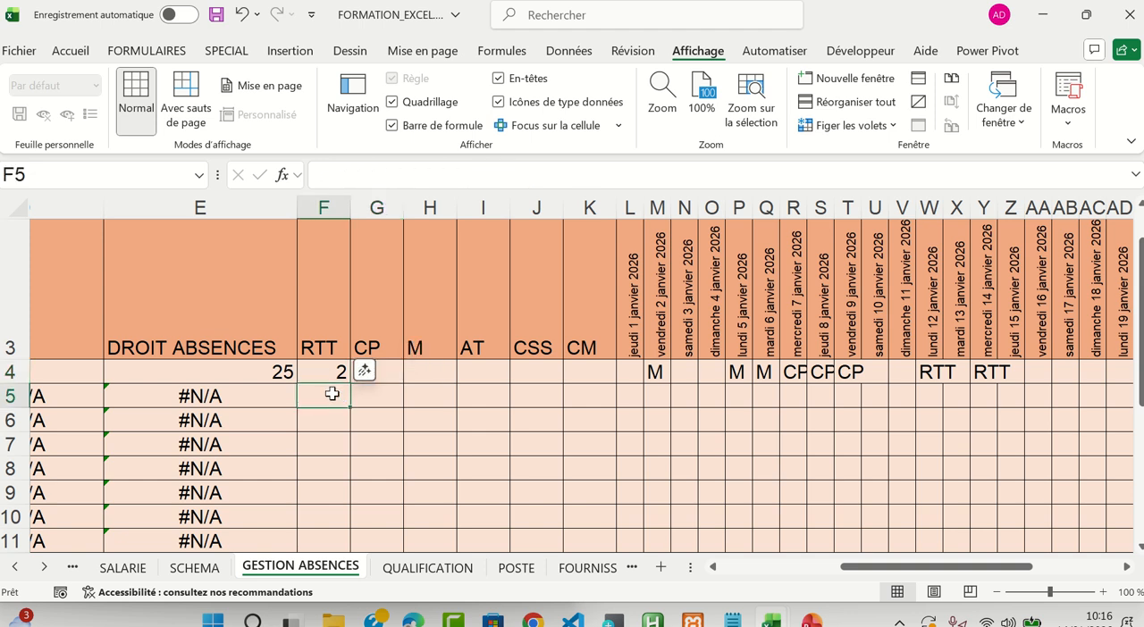
Examine the L4 reference in the F4 formula and highlight G4:K9 as the area for copying the formula
{"action": "left_click", "coordinate": [329, 372]}
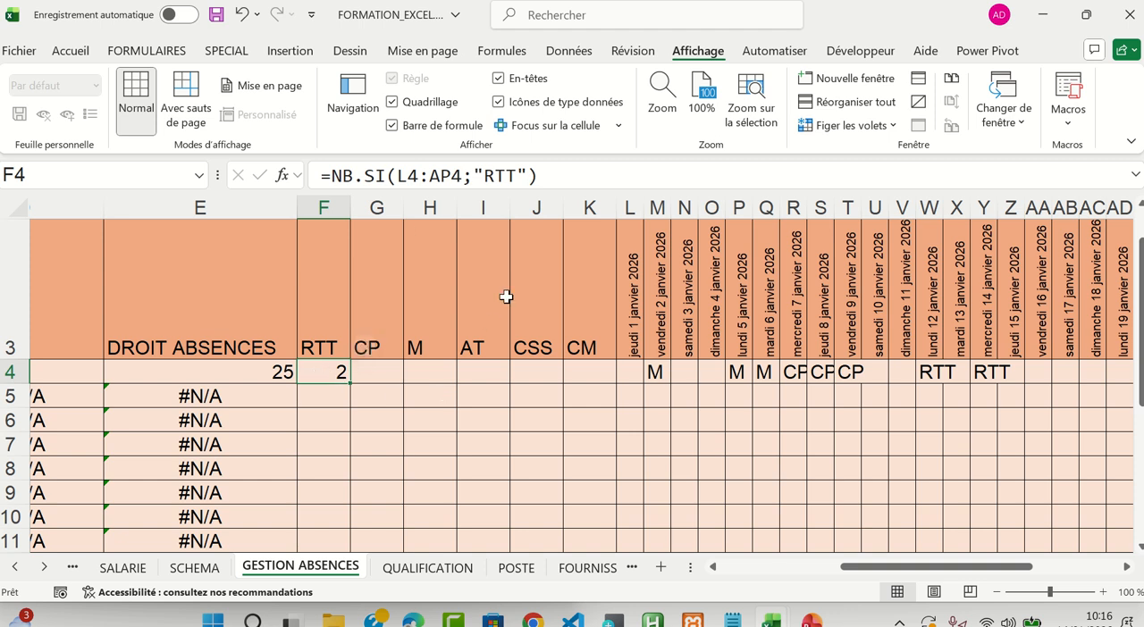
{"action": "left_click", "coordinate": [396, 177]}
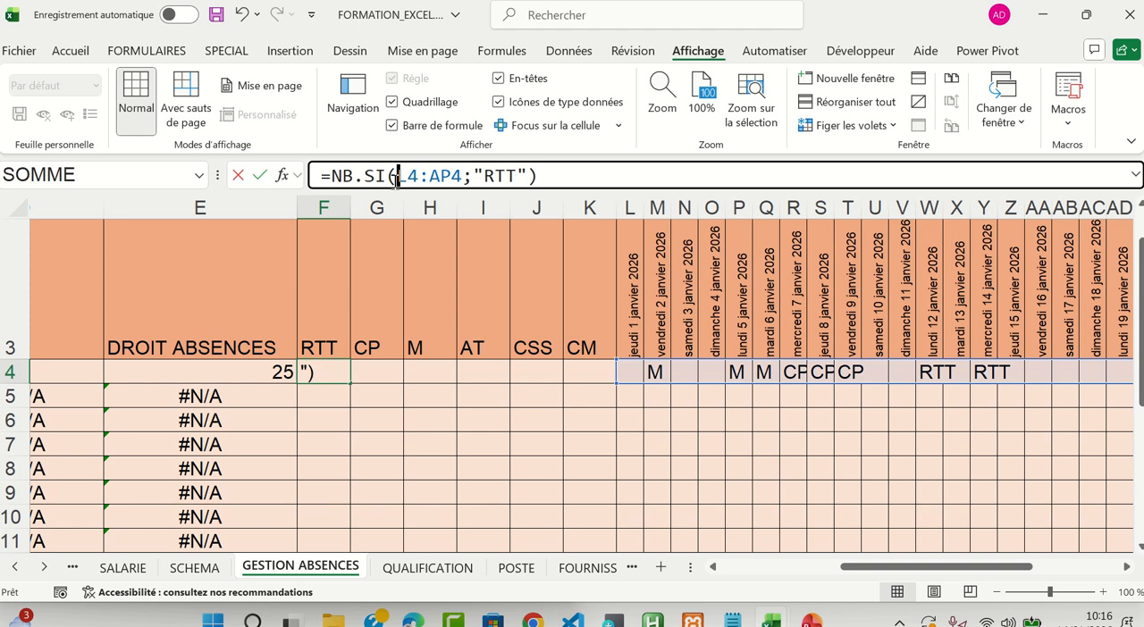
{"action": "left_click_drag", "start_coordinate": [396, 178], "coordinate": [419, 177]}
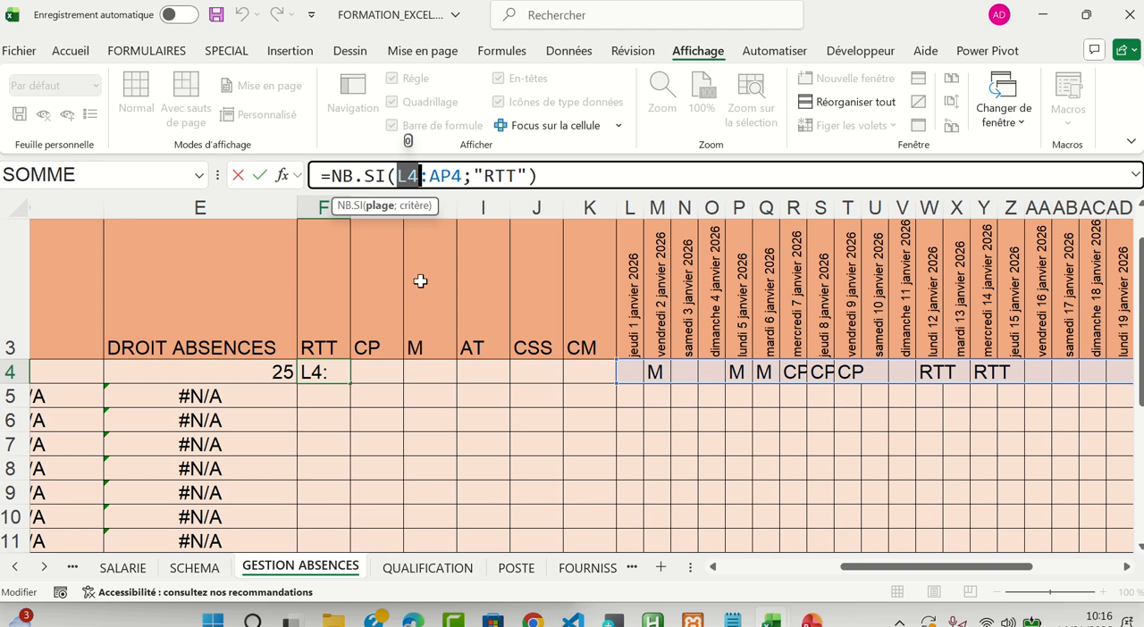
{"action": "key", "text": "Return"}
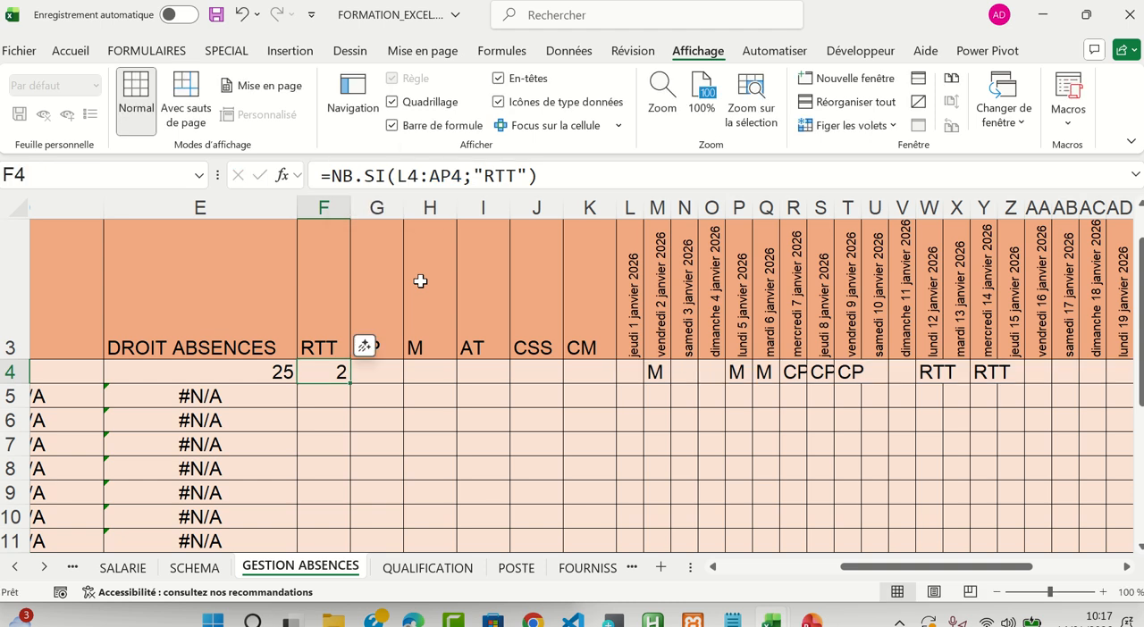
{"action": "left_click_drag", "start_coordinate": [373, 376], "coordinate": [572, 486]}
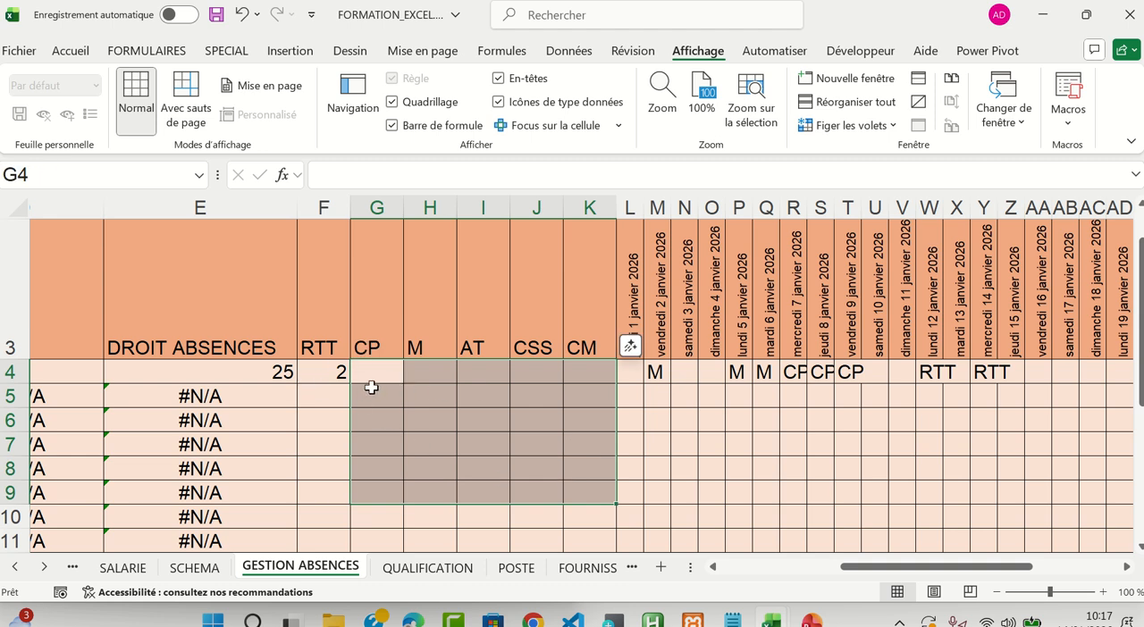
In the F4 formula, lock only the column of the range's first reference so that it reads $L4
{"action": "left_click", "coordinate": [343, 373]}
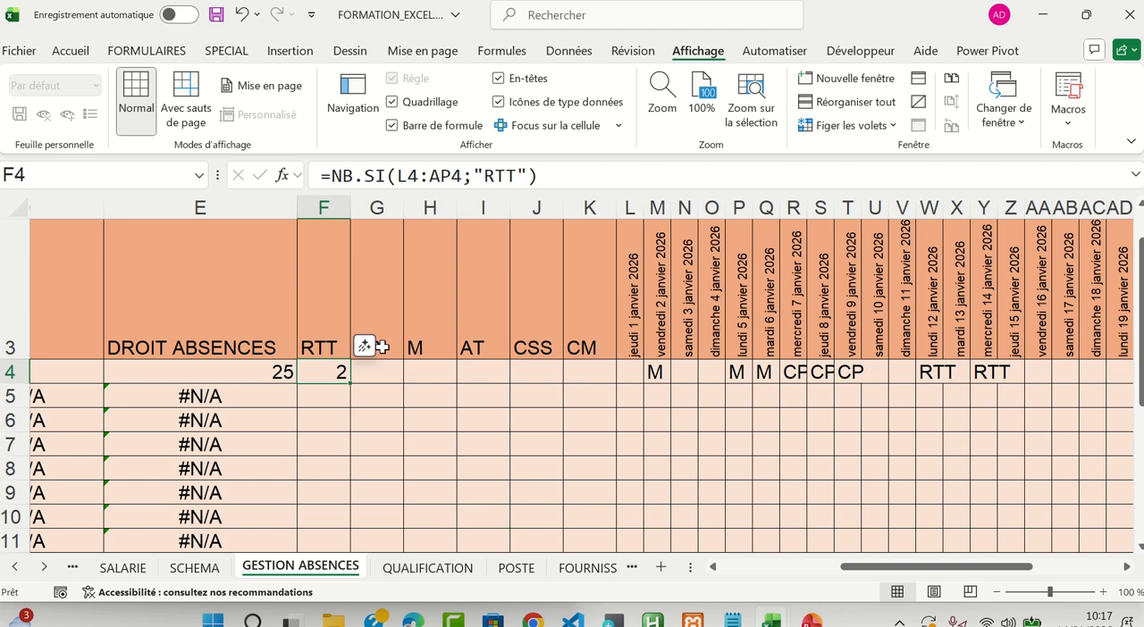
{"action": "left_click", "coordinate": [397, 176]}
{"action": "left_click_drag", "start_coordinate": [397, 176], "coordinate": [418, 176]}
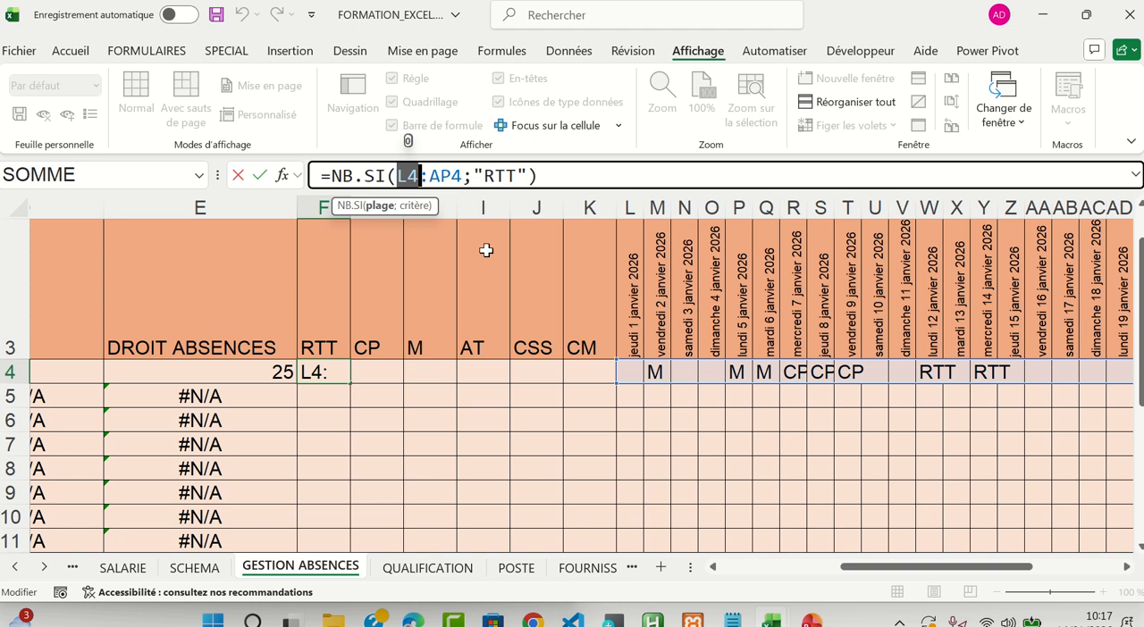
{"action": "key", "text": "F4"}
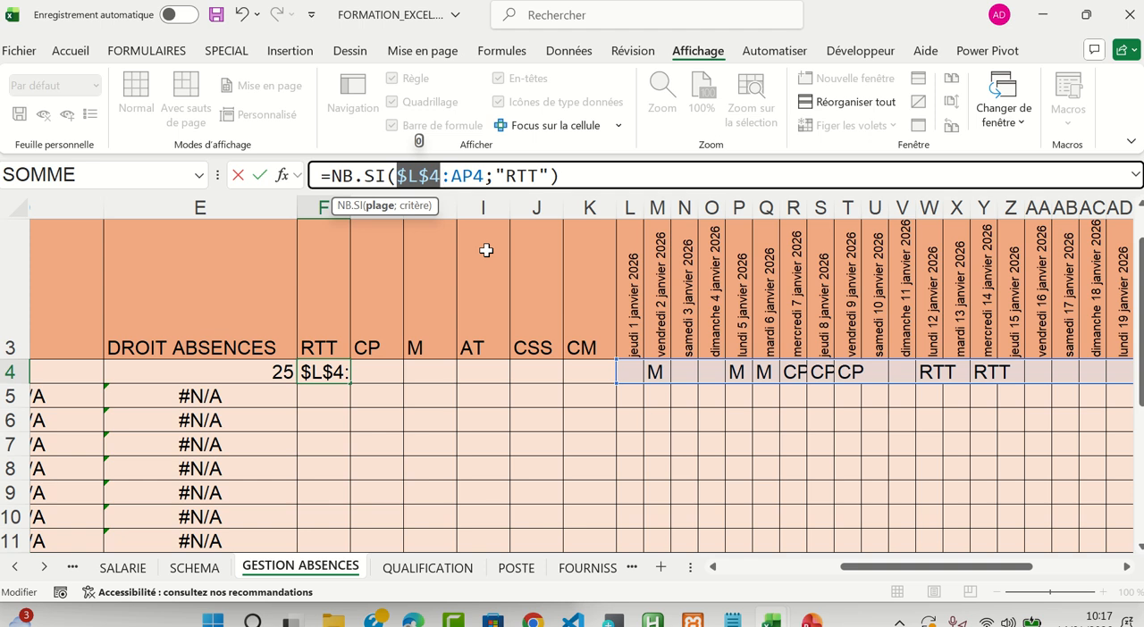
{"action": "key", "text": "F4"}
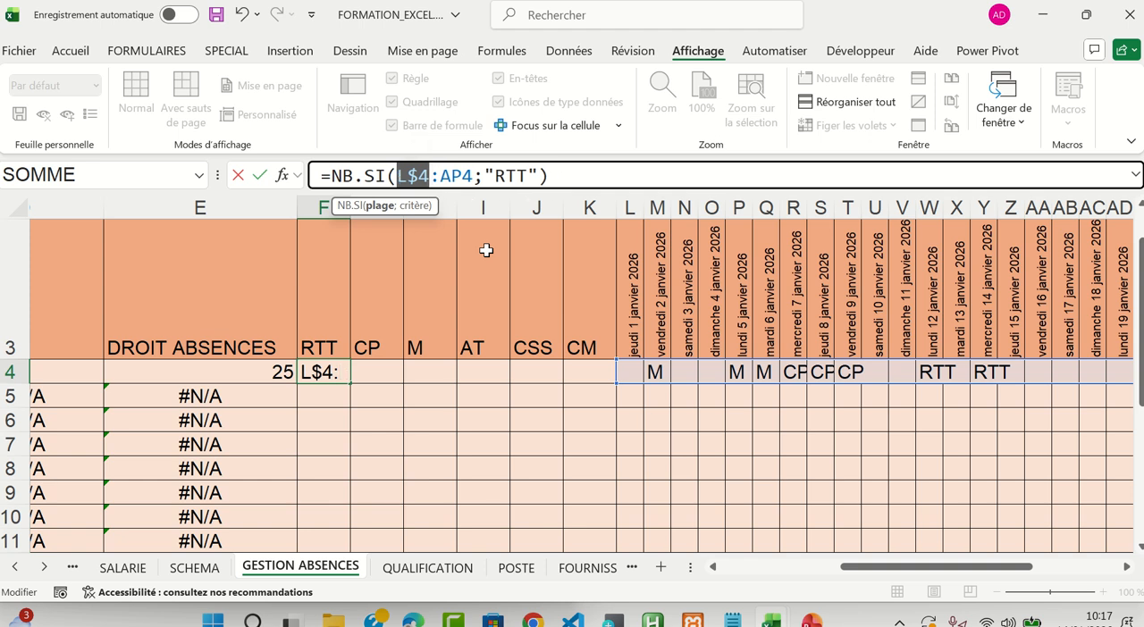
{"action": "key", "text": "F4"}
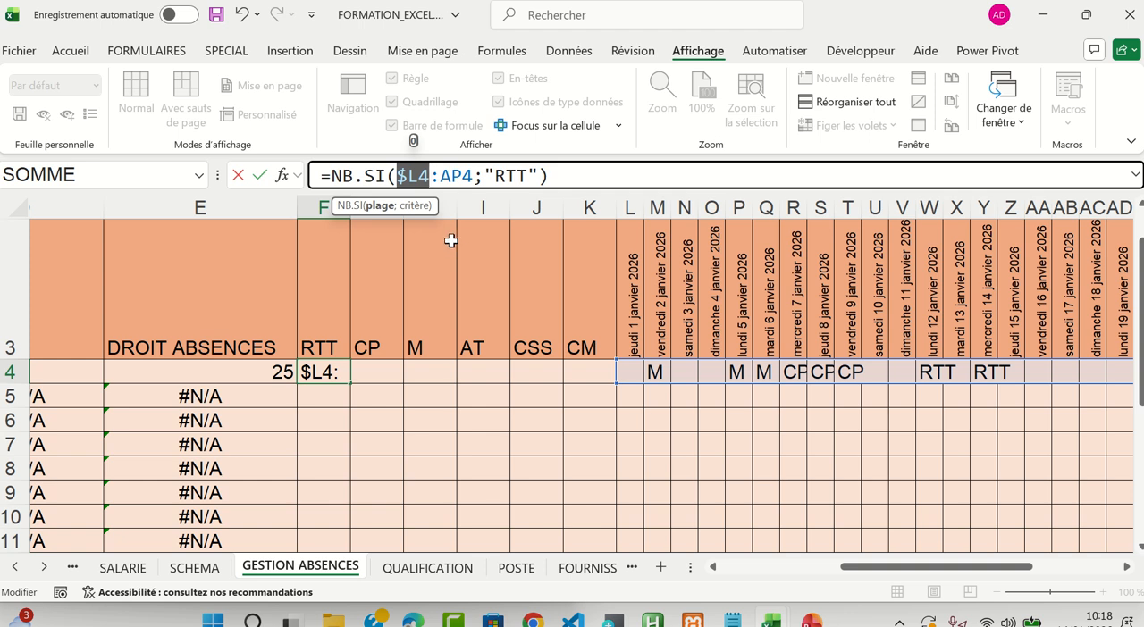
Lock only the column of the range's end reference as $AP4 and validate the formula =NB.SI($L4:$AP4;"RTT") in F4
{"action": "left_click_drag", "start_coordinate": [439, 176], "coordinate": [475, 176]}
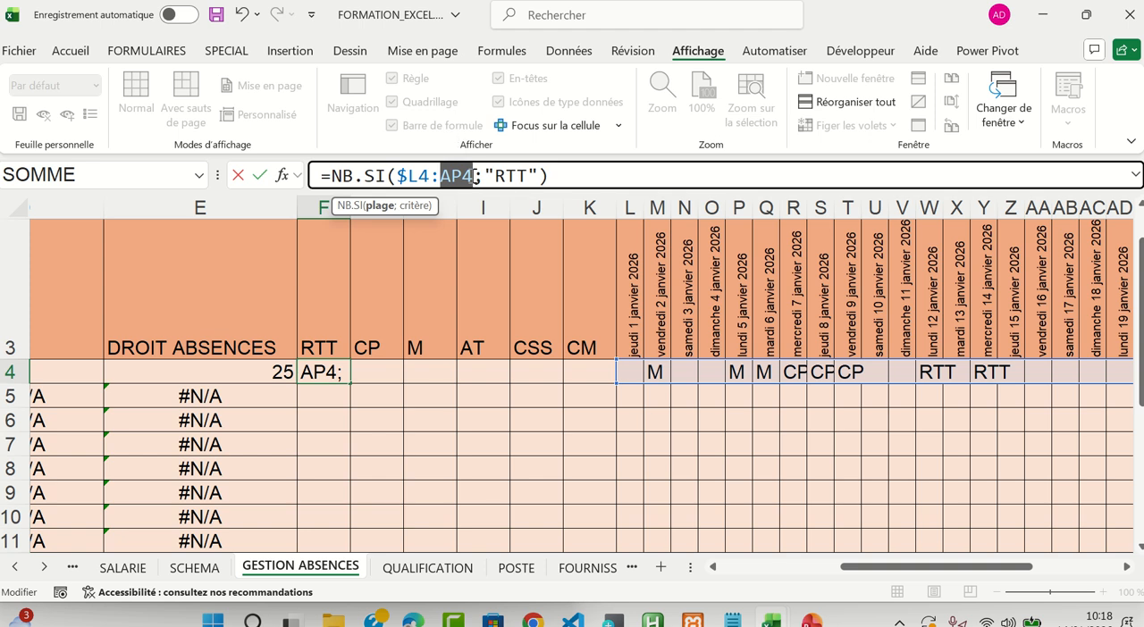
{"action": "key", "text": "F4"}
{"action": "key", "text": "F4"}
{"action": "key", "text": "F4"}
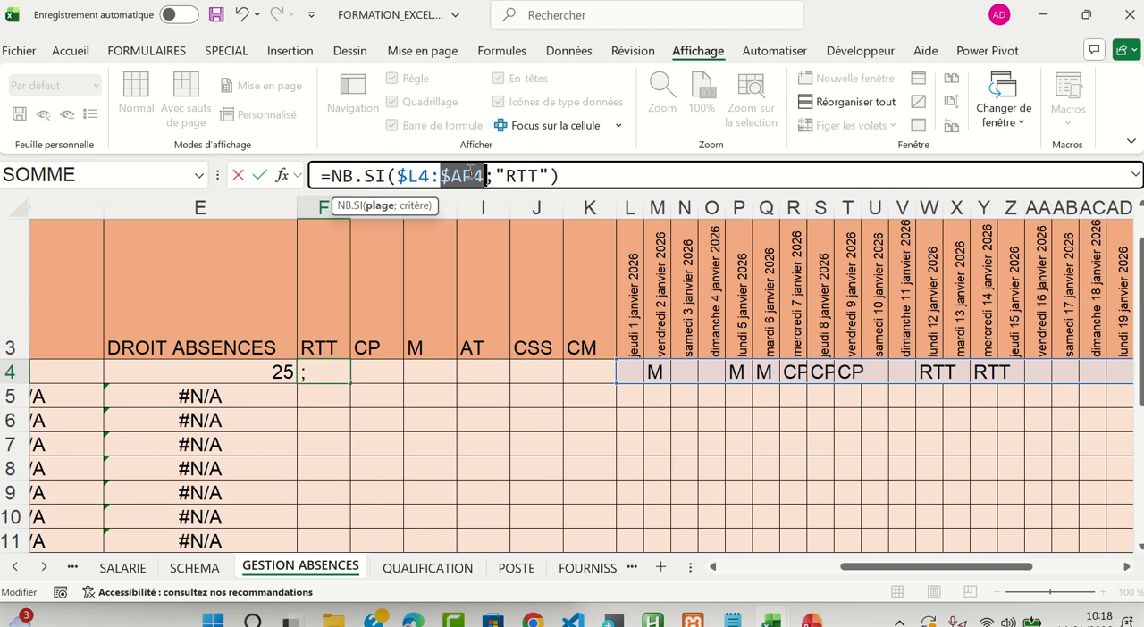
{"action": "key", "text": "Return"}
{"action": "key", "text": "Up"}
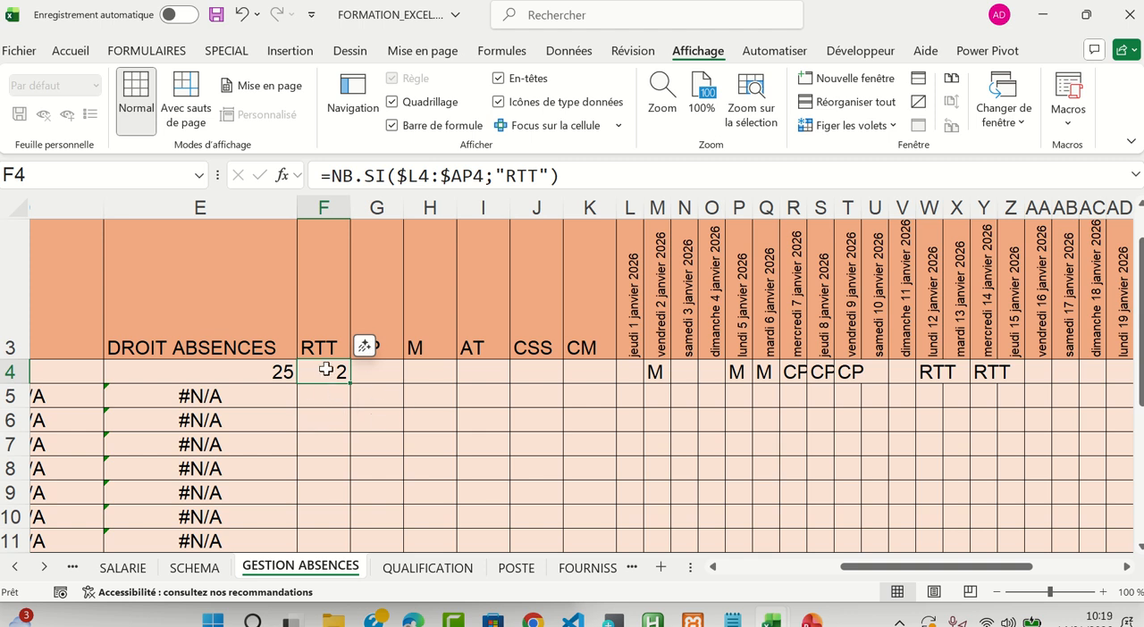
Copy the NB.SI formula with locked columns from F4 and paste it into G4 under CP
{"action": "key", "text": "ctrl+c"}
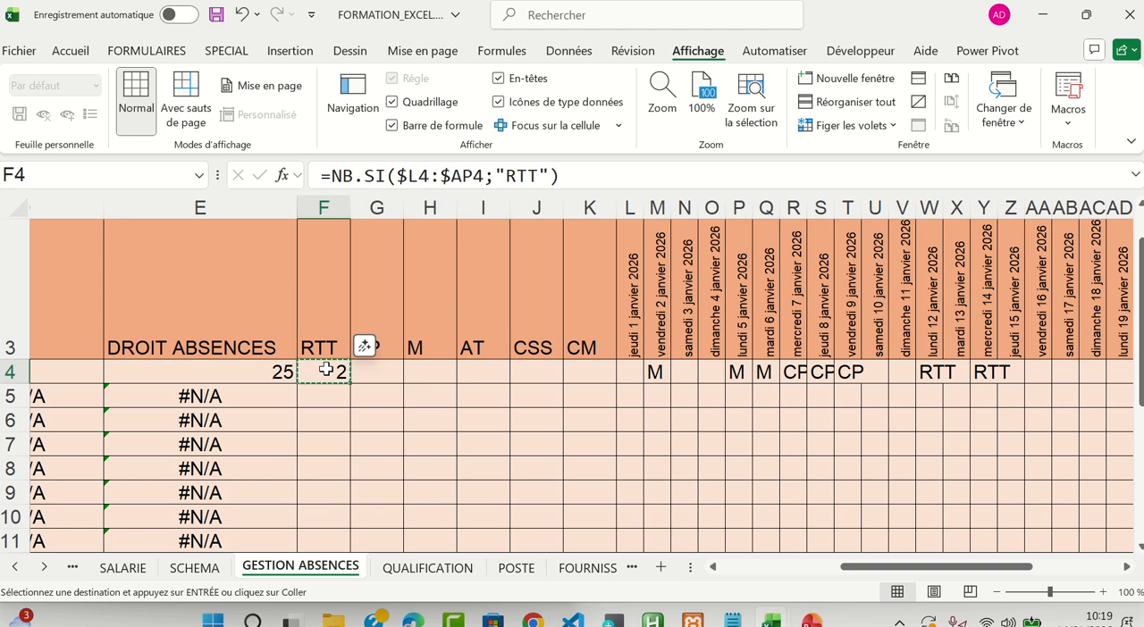
{"action": "left_click", "coordinate": [381, 372]}
{"action": "key", "text": "ctrl+v"}
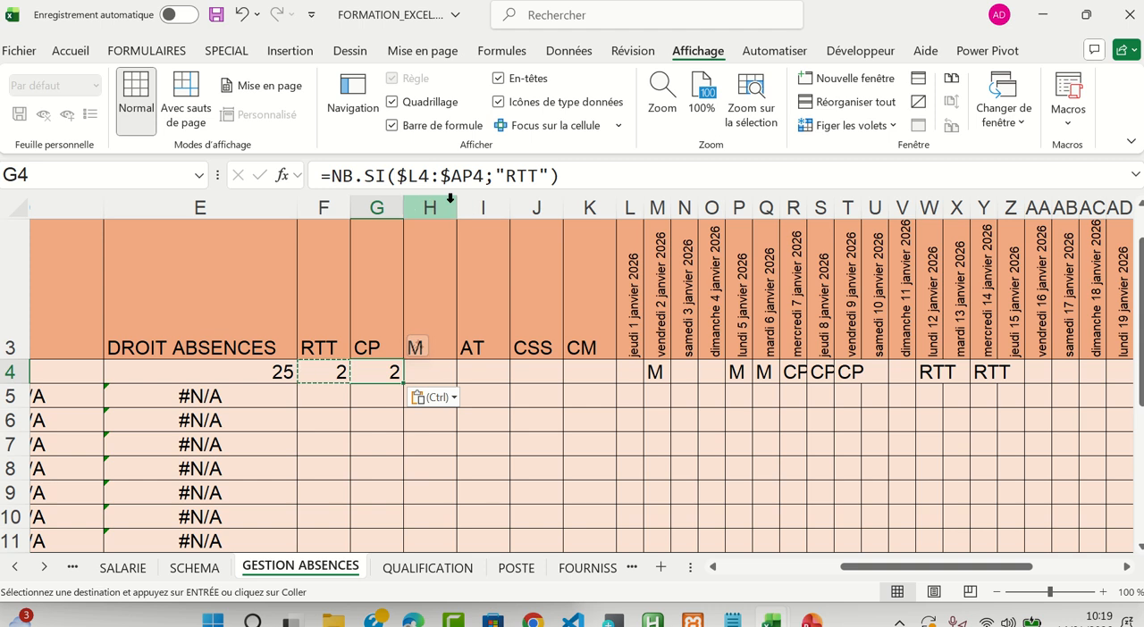
Compare the NB.SI formulas of F4 and G4, highlighting their ranges on the sheet and reviewing the criterion in each
{"action": "left_click", "coordinate": [335, 373]}
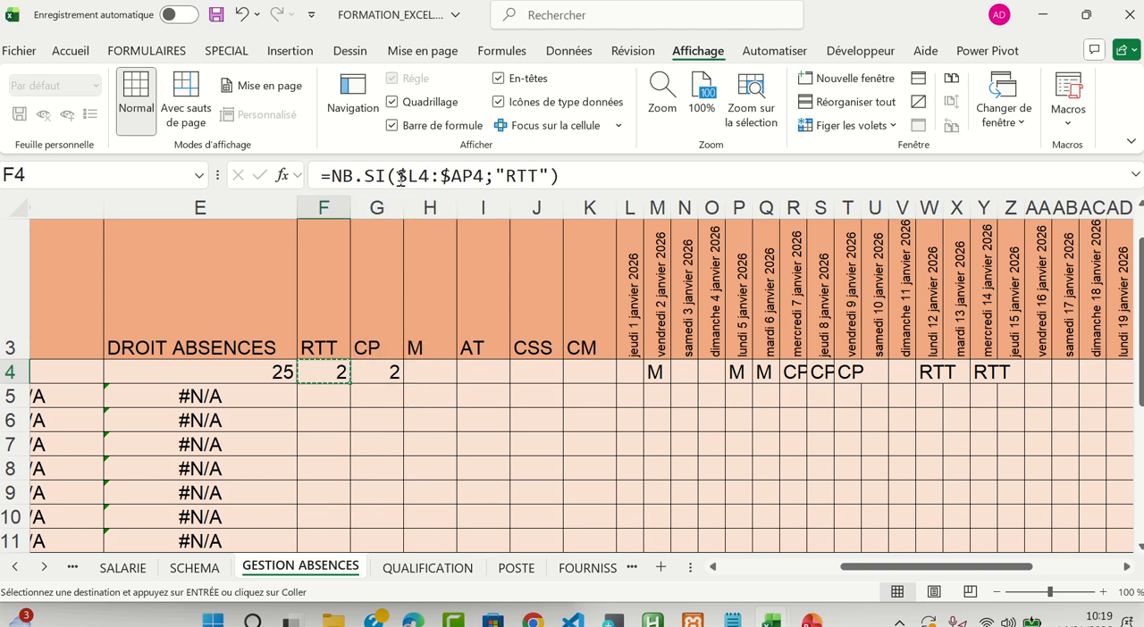
{"action": "left_click_drag", "start_coordinate": [397, 175], "coordinate": [490, 175]}
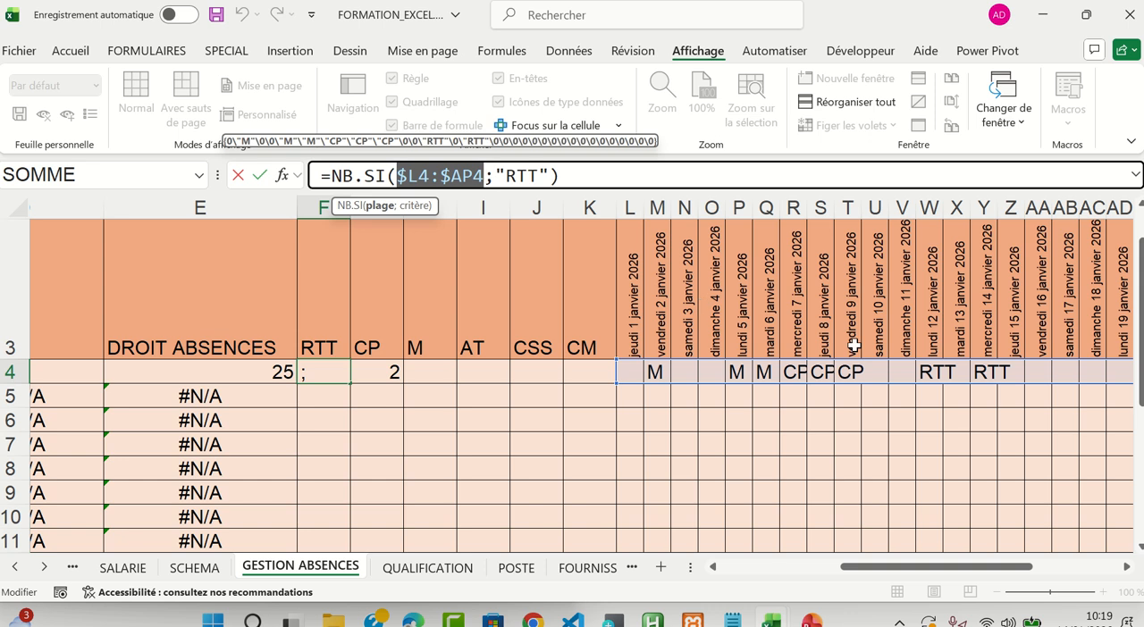
{"action": "left_click_drag", "start_coordinate": [929, 573], "coordinate": [901, 591]}
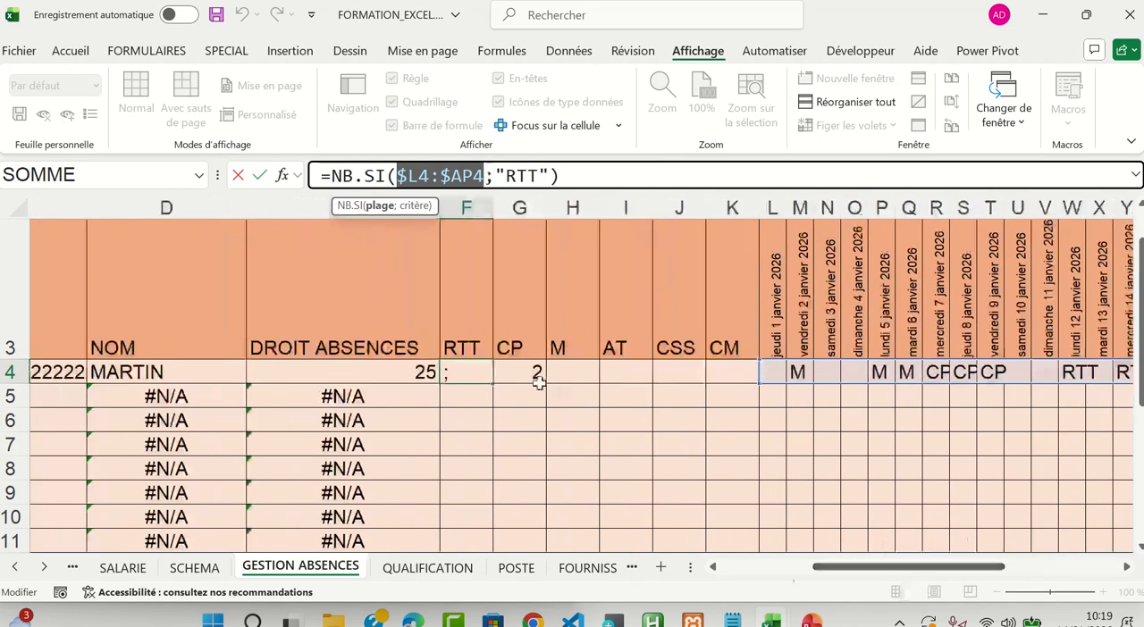
{"action": "key", "text": "ctrl+Return"}
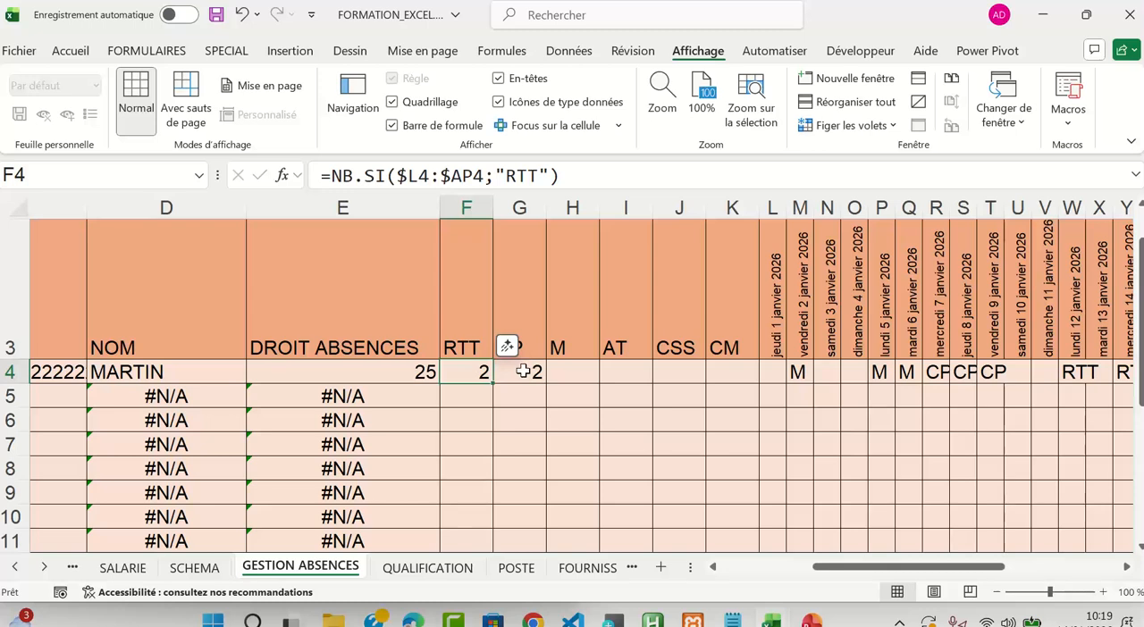
{"action": "left_click", "coordinate": [531, 371]}
{"action": "left_click_drag", "start_coordinate": [396, 176], "coordinate": [484, 176]}
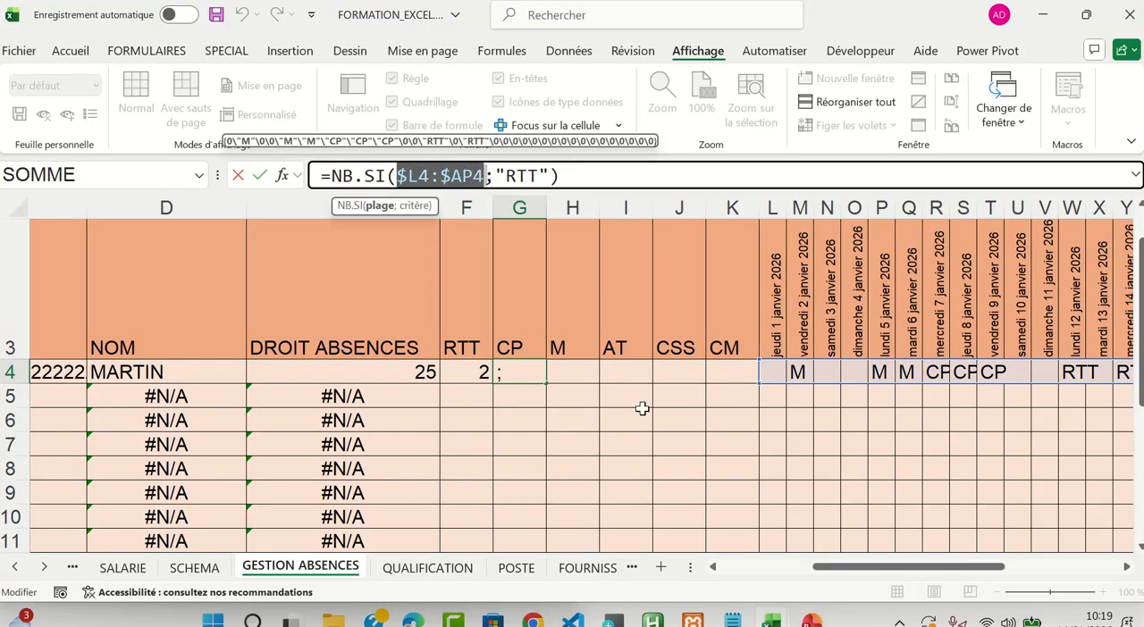
{"action": "mouse_move", "coordinate": [923, 575]}
{"action": "left_mouse_down"}
{"action": "mouse_move", "coordinate": [1027, 573]}
{"action": "mouse_move", "coordinate": [924, 579]}
{"action": "left_mouse_up"}
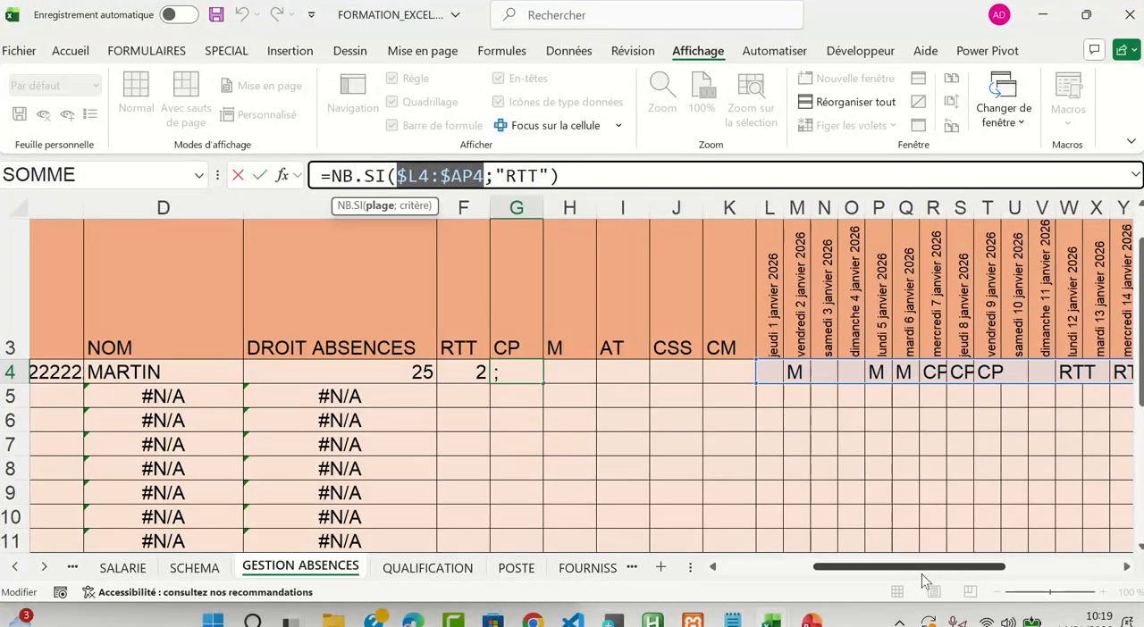
{"action": "key", "text": "ctrl+Return"}
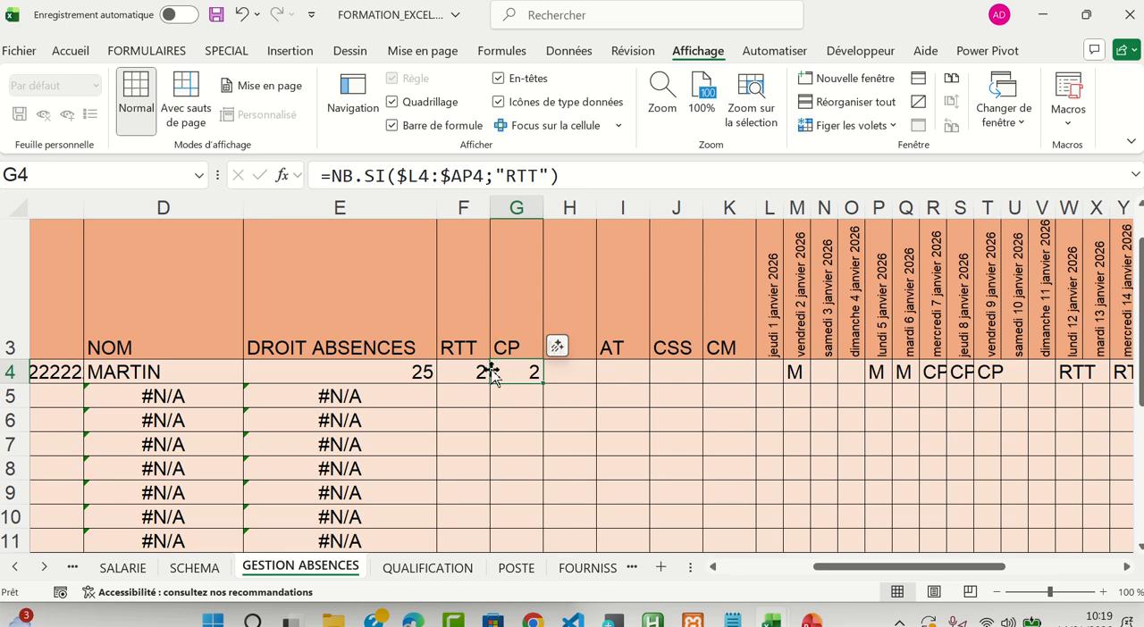
{"action": "left_click", "coordinate": [463, 374]}
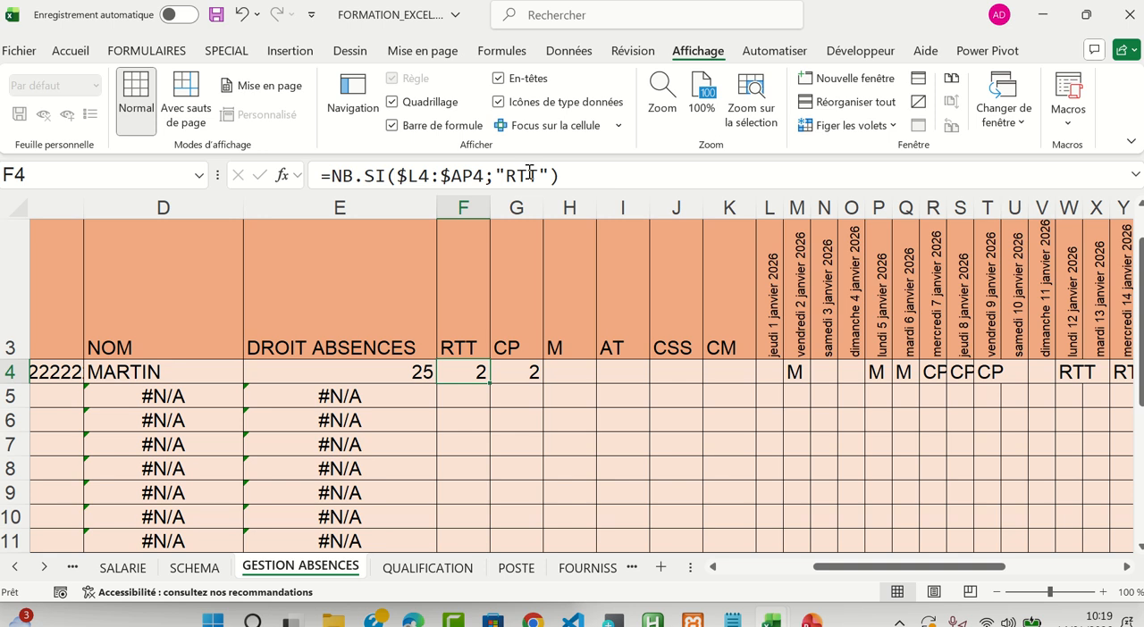
{"action": "left_click", "coordinate": [523, 371]}
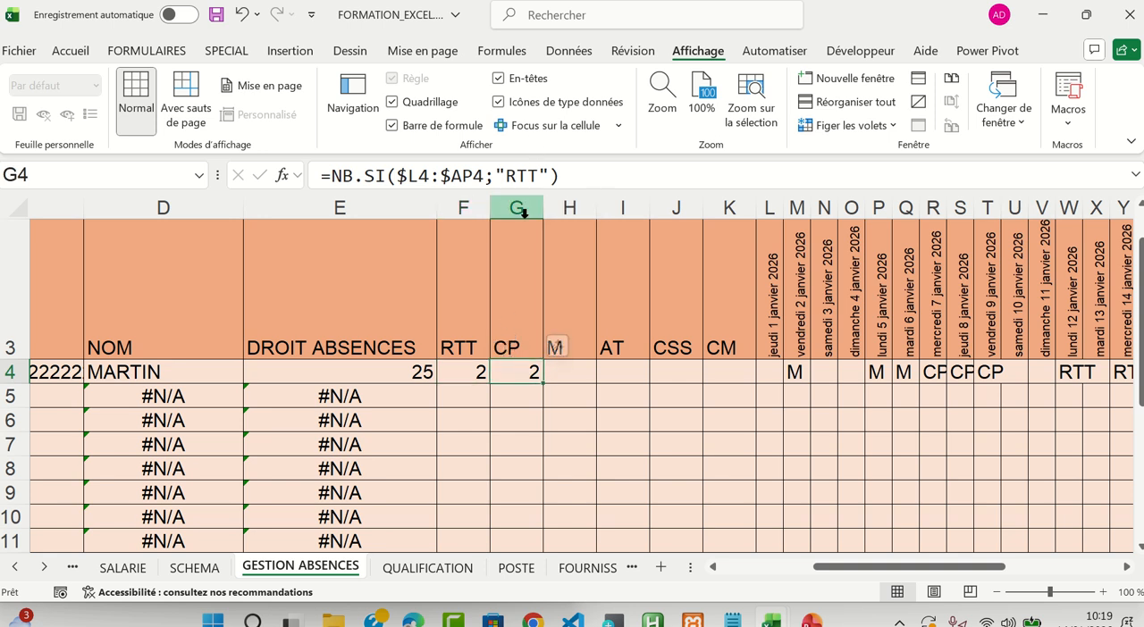
Replace the criterion in the G4 formula with "CP" so that it reads =NB.SI($L4:$AP4;"CP"), and validate it
{"action": "left_click_drag", "start_coordinate": [506, 176], "coordinate": [539, 176]}
{"action": "type", "text": "C"}
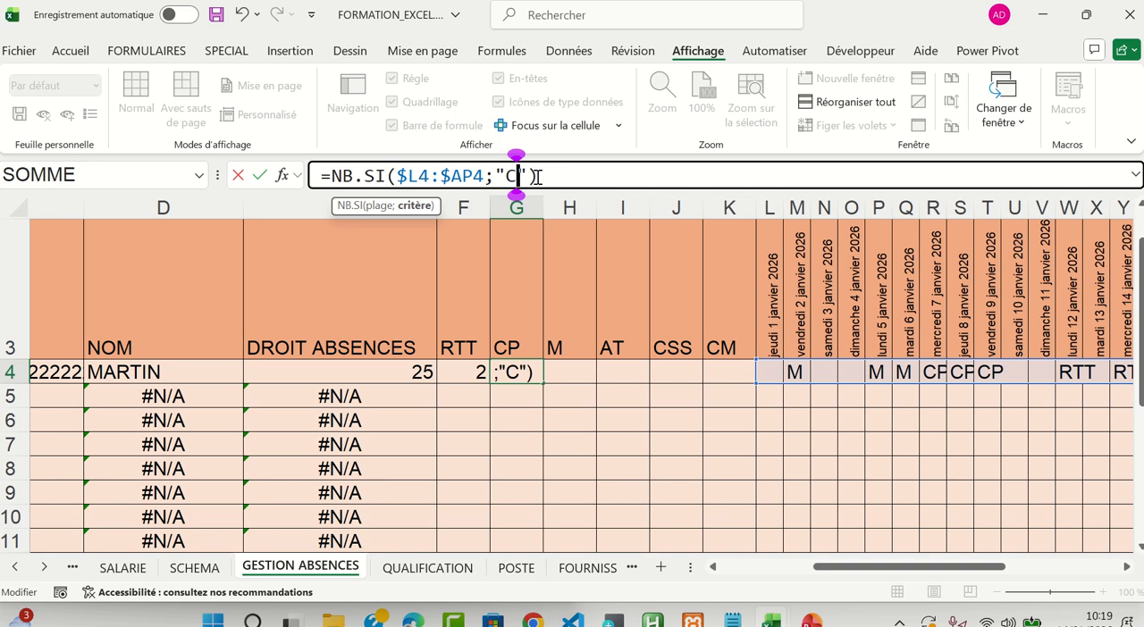
{"action": "type", "text": "P"}
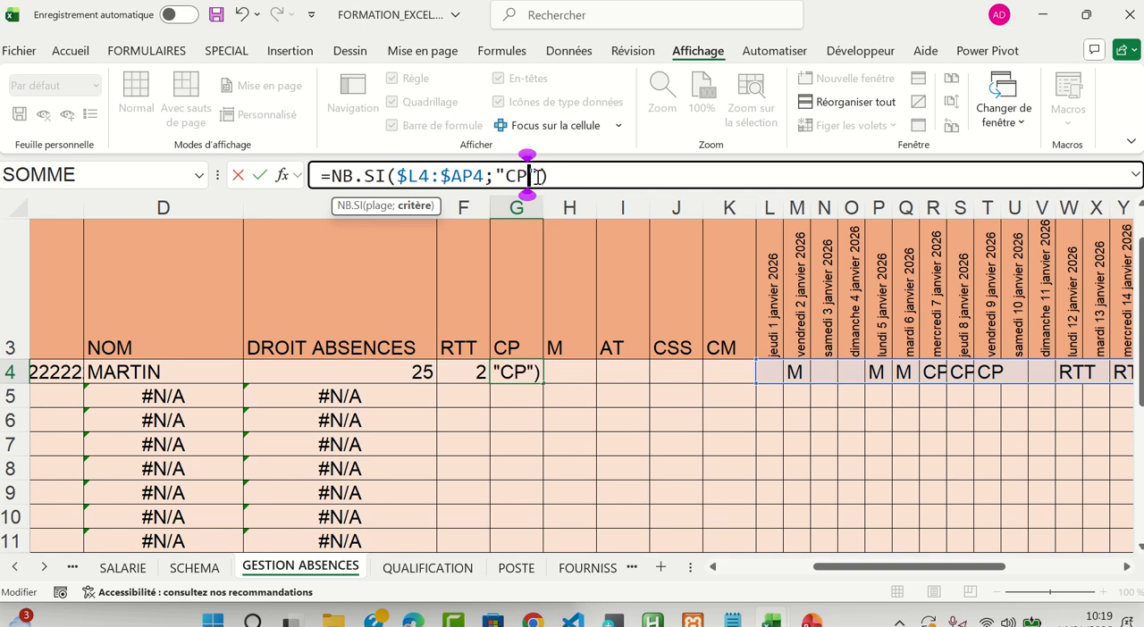
{"action": "key", "text": "Return"}
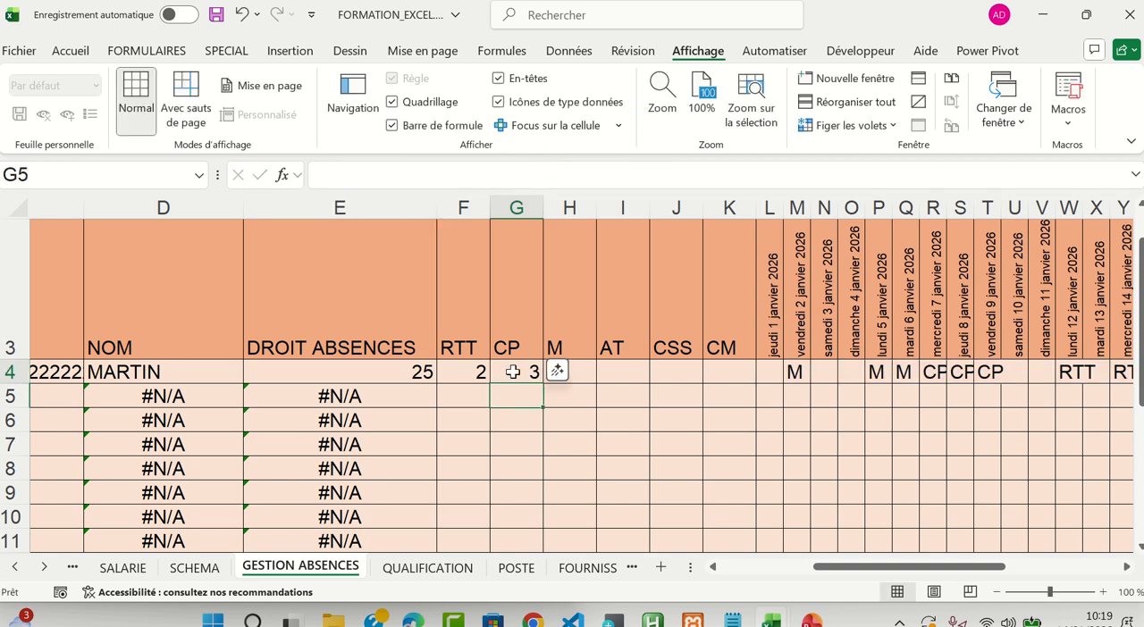
{"action": "left_click", "coordinate": [473, 371]}
{"action": "left_click", "coordinate": [522, 370]}
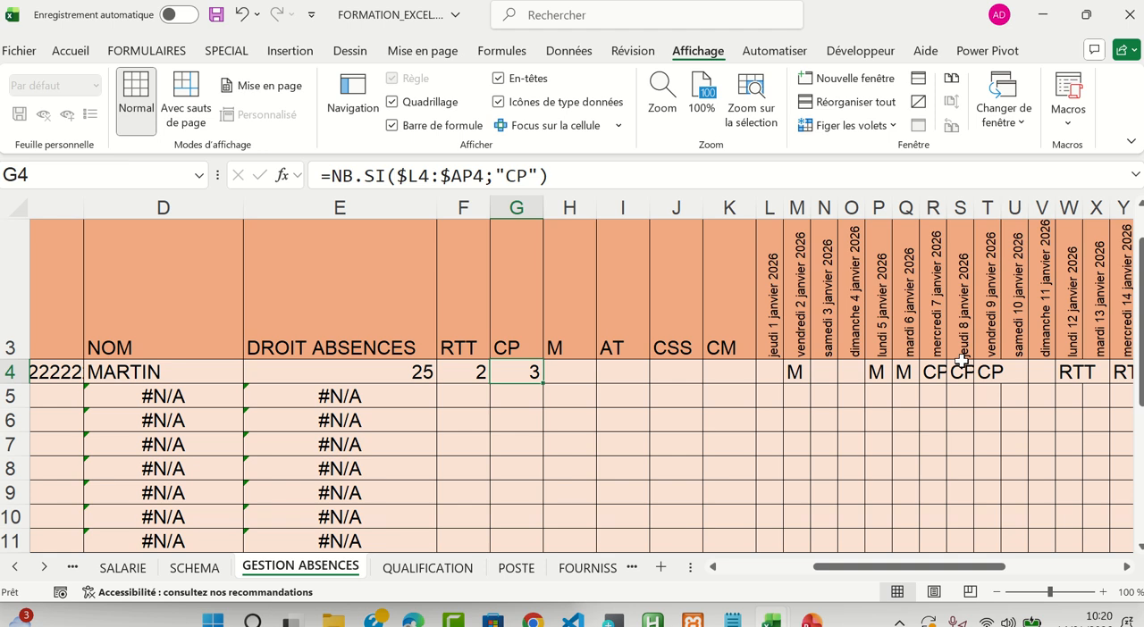
Copy the RTT counting formula from F4 into F5 on the row below
{"action": "left_click", "coordinate": [462, 373]}
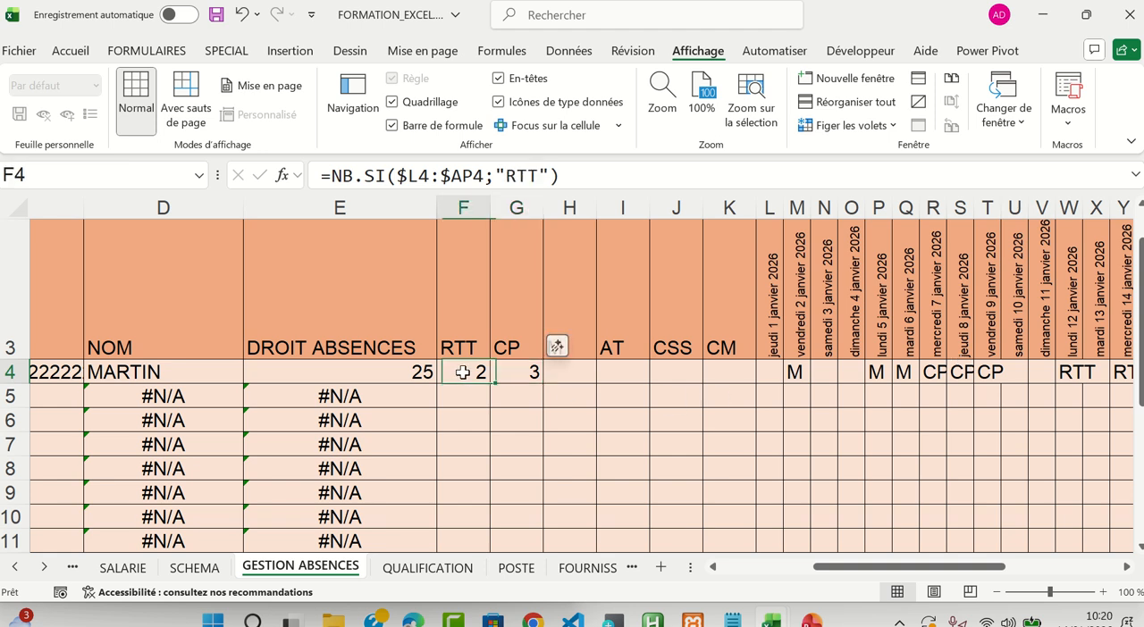
{"action": "key", "text": "ctrl+c"}
{"action": "key", "text": "Down"}
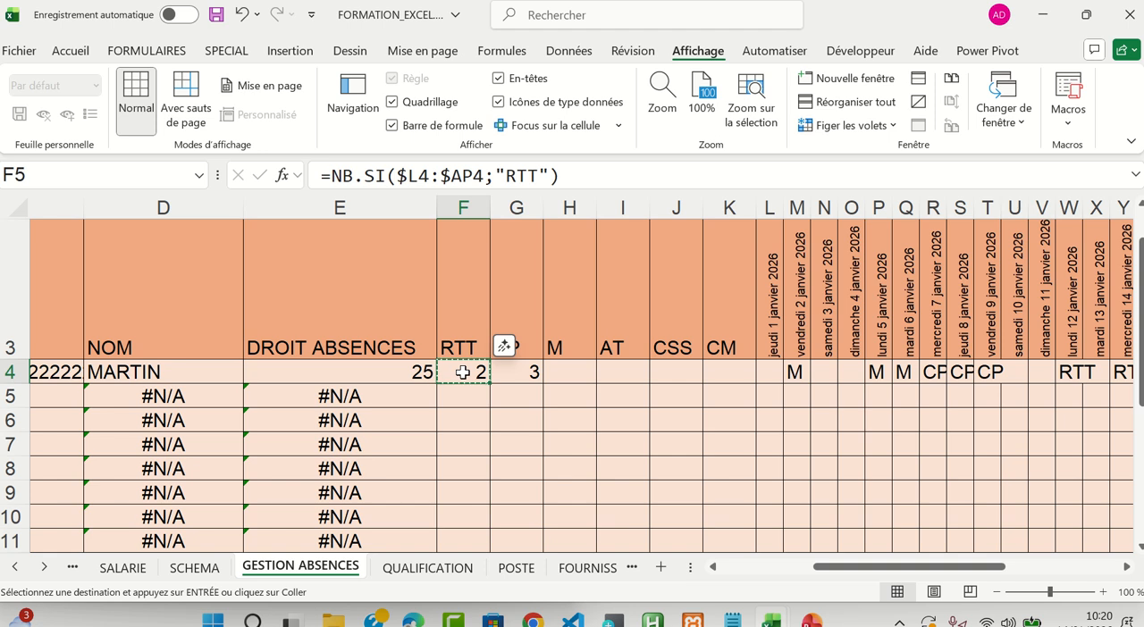
{"action": "key", "text": "ctrl+v"}
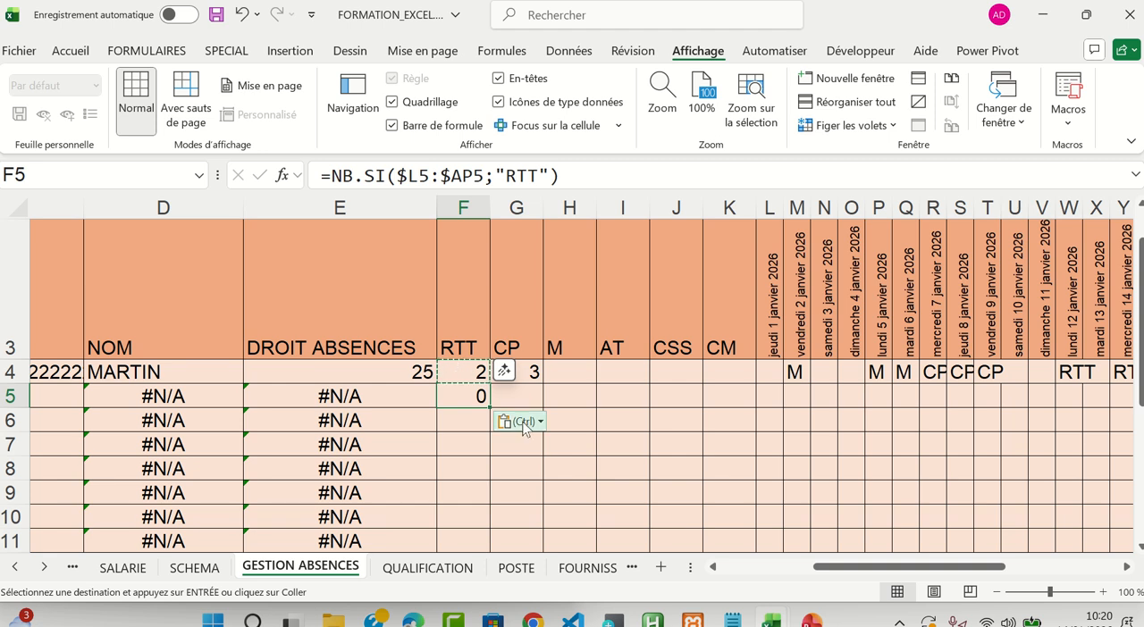
{"action": "key", "text": "Escape"}
Compare the absence-type headers in row 3 with the criteria written in the F4 and G4 formulas
{"action": "left_click", "coordinate": [463, 335]}
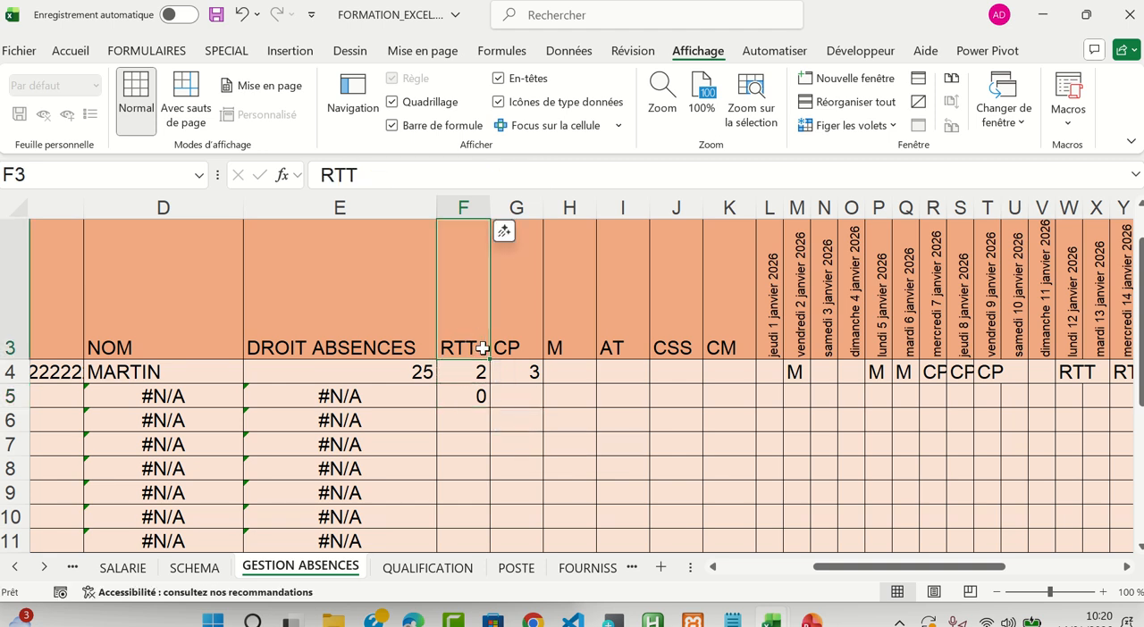
{"action": "left_click", "coordinate": [528, 342]}
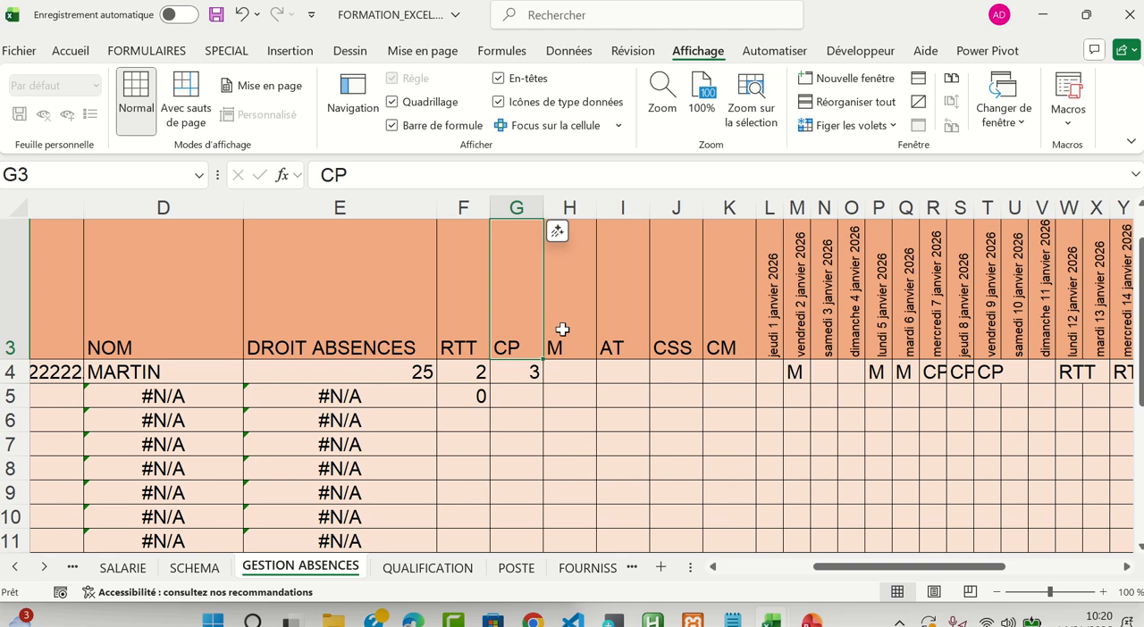
{"action": "left_click", "coordinate": [570, 337]}
{"action": "left_click", "coordinate": [670, 340]}
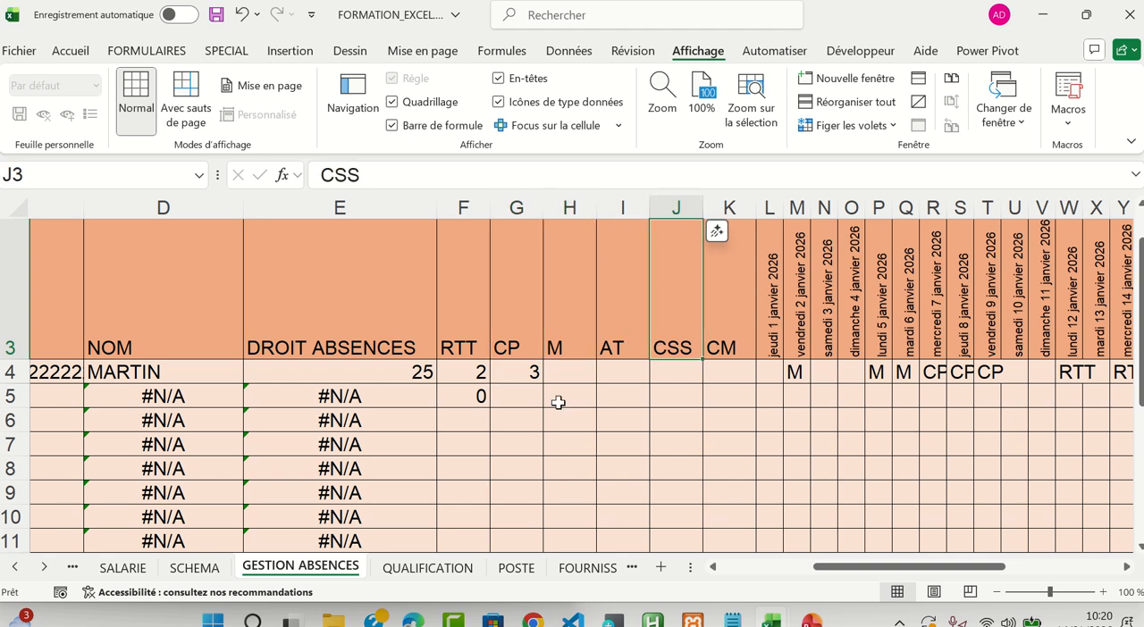
{"action": "left_click", "coordinate": [469, 376]}
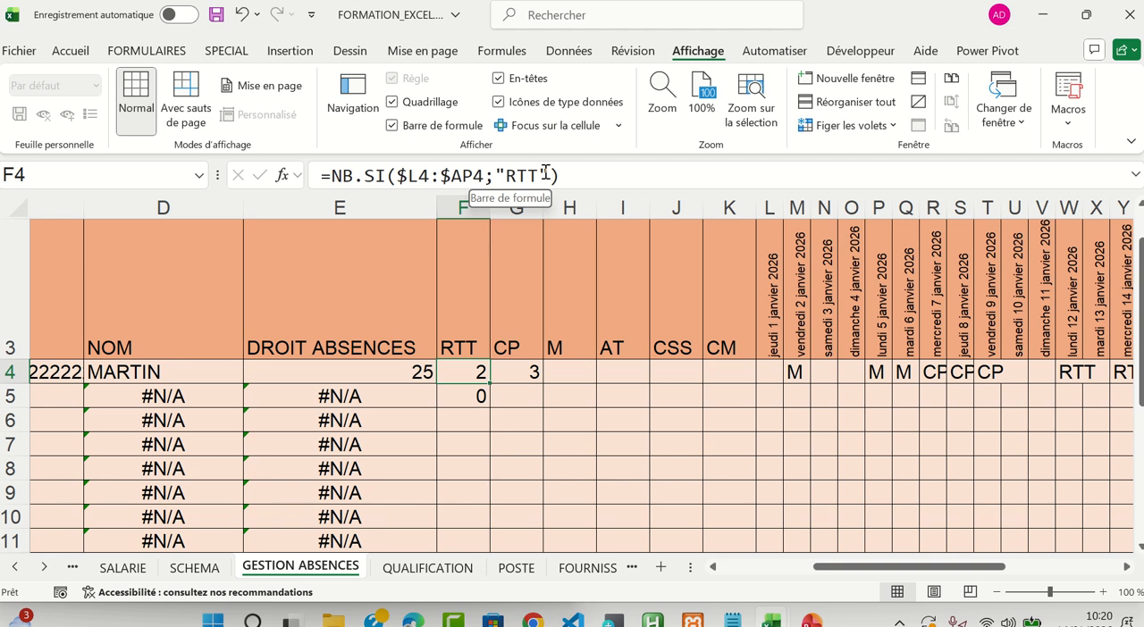
{"action": "left_click", "coordinate": [516, 375]}
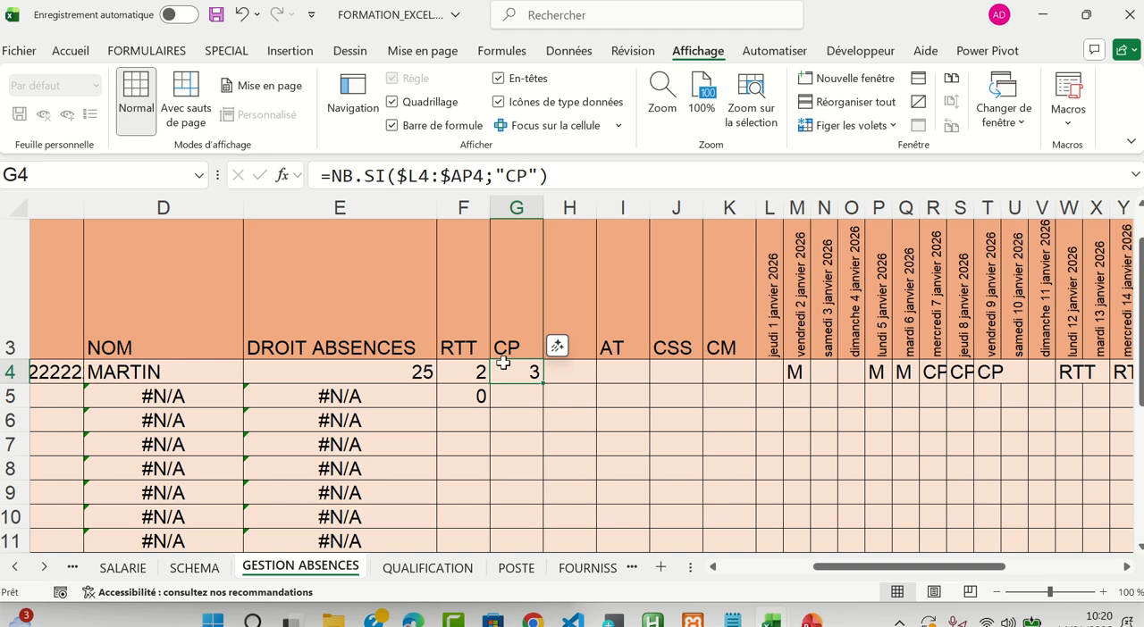
{"action": "left_click", "coordinate": [458, 350]}
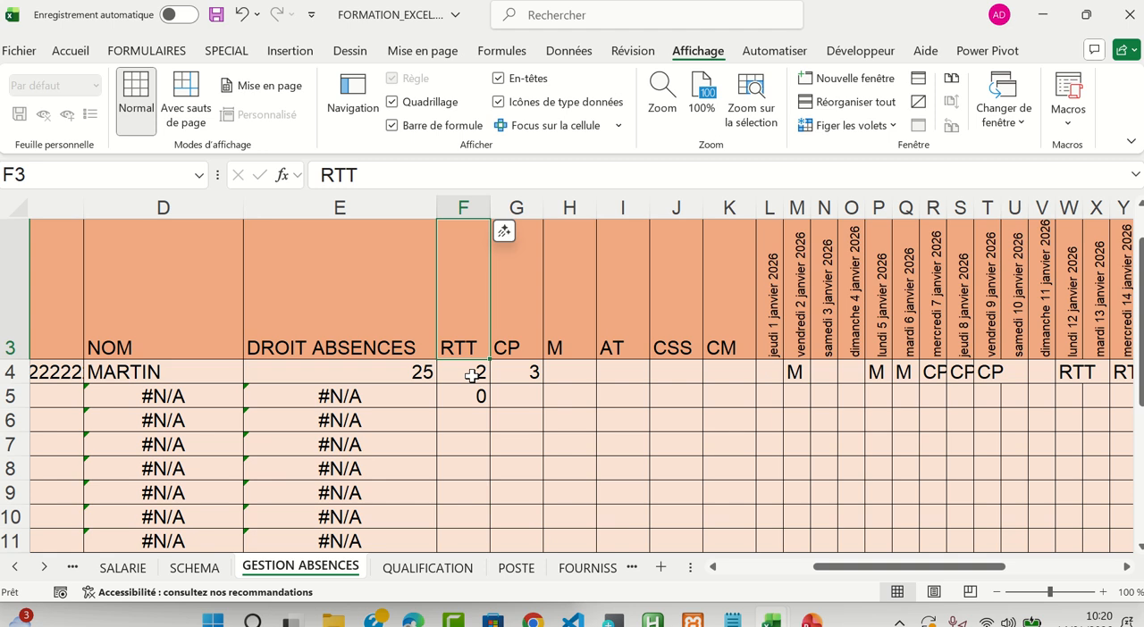
{"action": "left_click", "coordinate": [471, 375]}
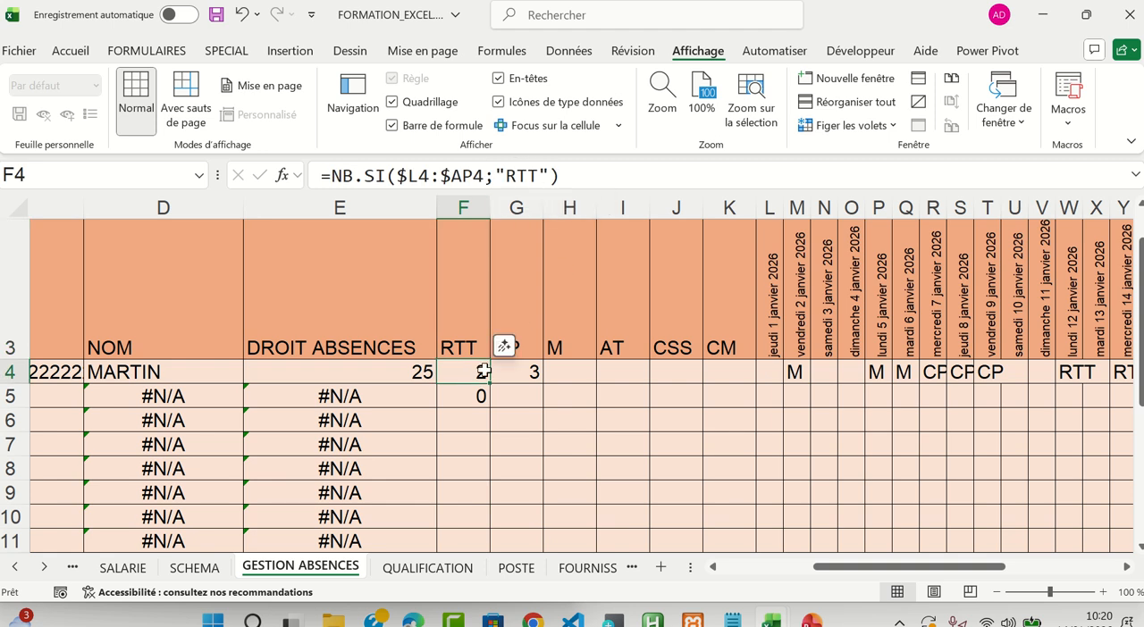
{"action": "left_click", "coordinate": [461, 338]}
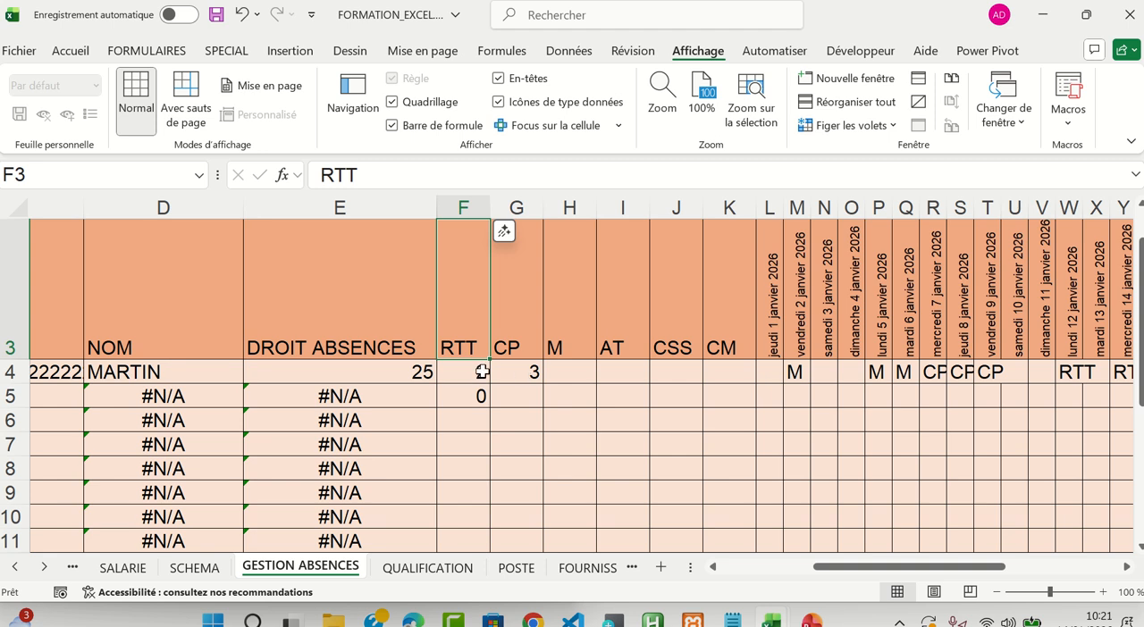
Clear the contents of the counting cells F4:G5
{"action": "left_click", "coordinate": [471, 371]}
{"action": "left_click_drag", "start_coordinate": [471, 371], "coordinate": [531, 395]}
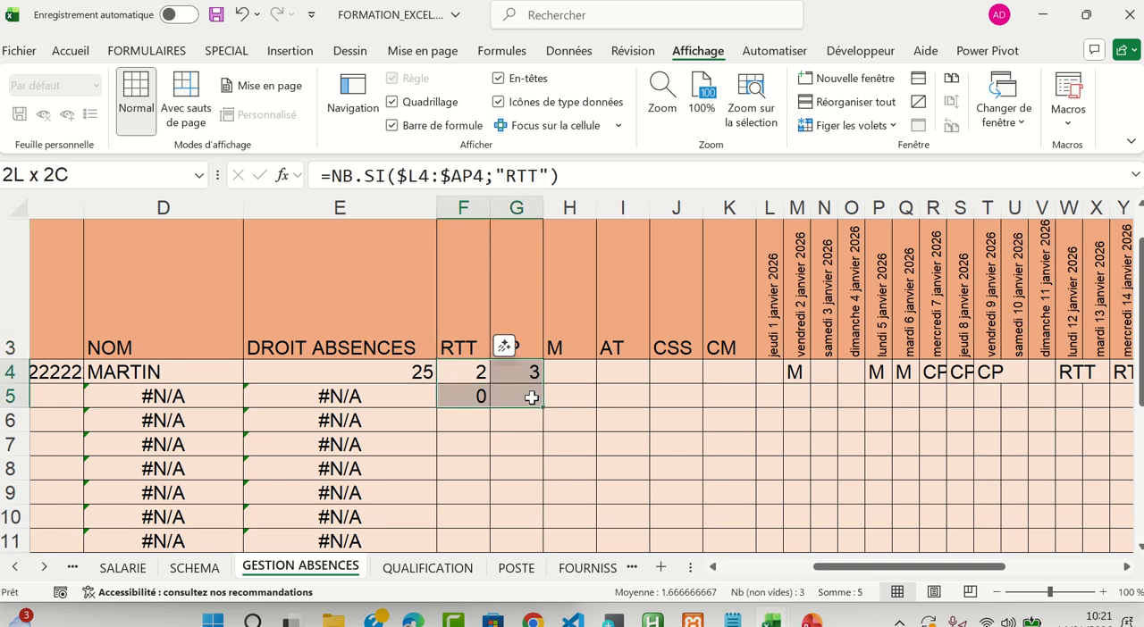
{"action": "key", "text": "Delete"}
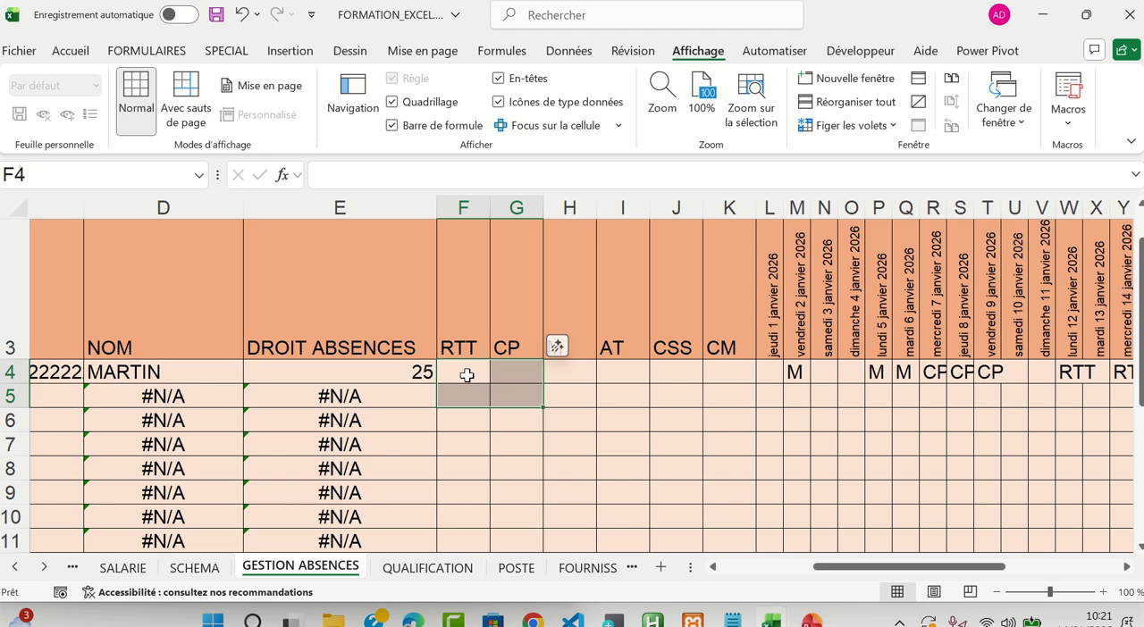
Begin a new NB.SI formula in F4 with the first employee's daily cells L4:AP4 as its range
{"action": "left_click", "coordinate": [466, 375]}
{"action": "type", "text": "+"}
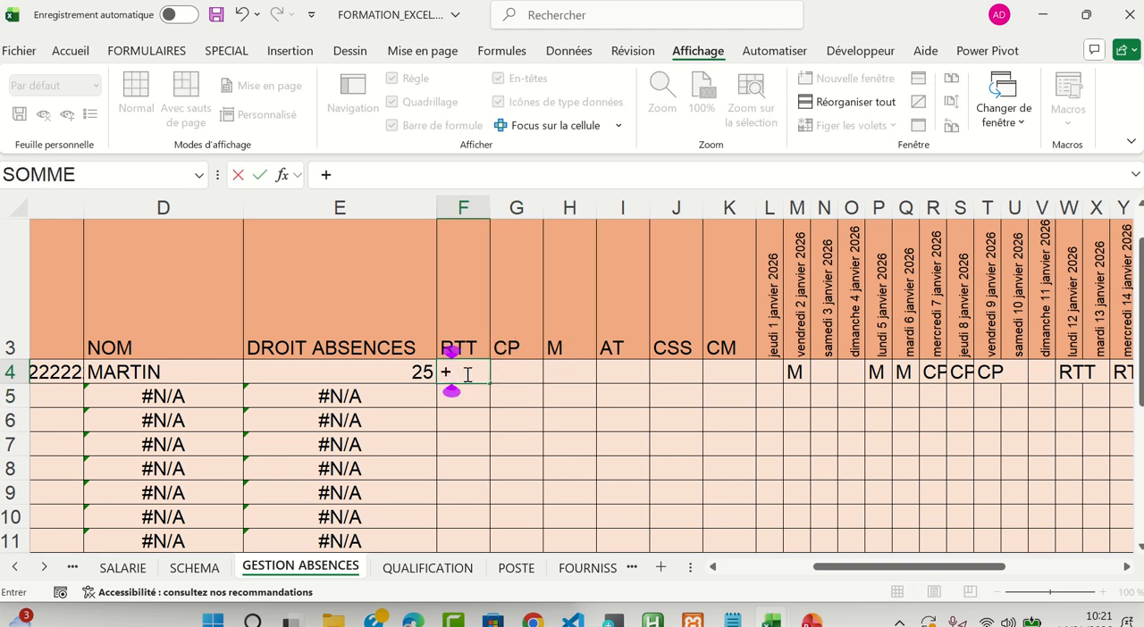
{"action": "key", "text": "BackSpace"}
{"action": "type", "text": "=nb"}
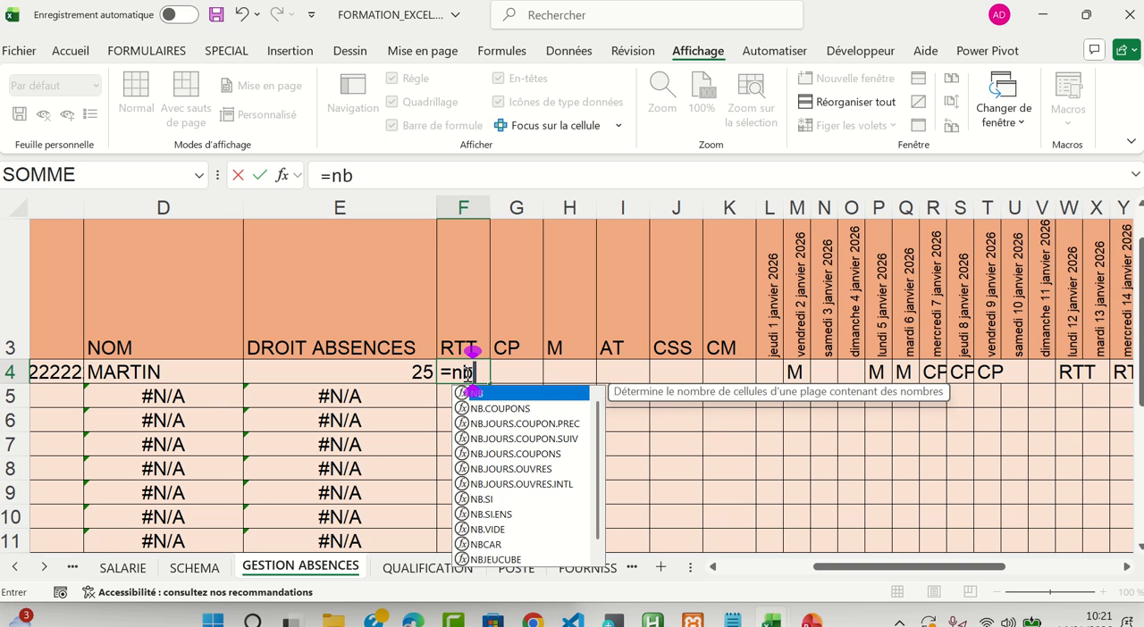
{"action": "type", "text": ".si"}
{"action": "key", "text": "Tab"}
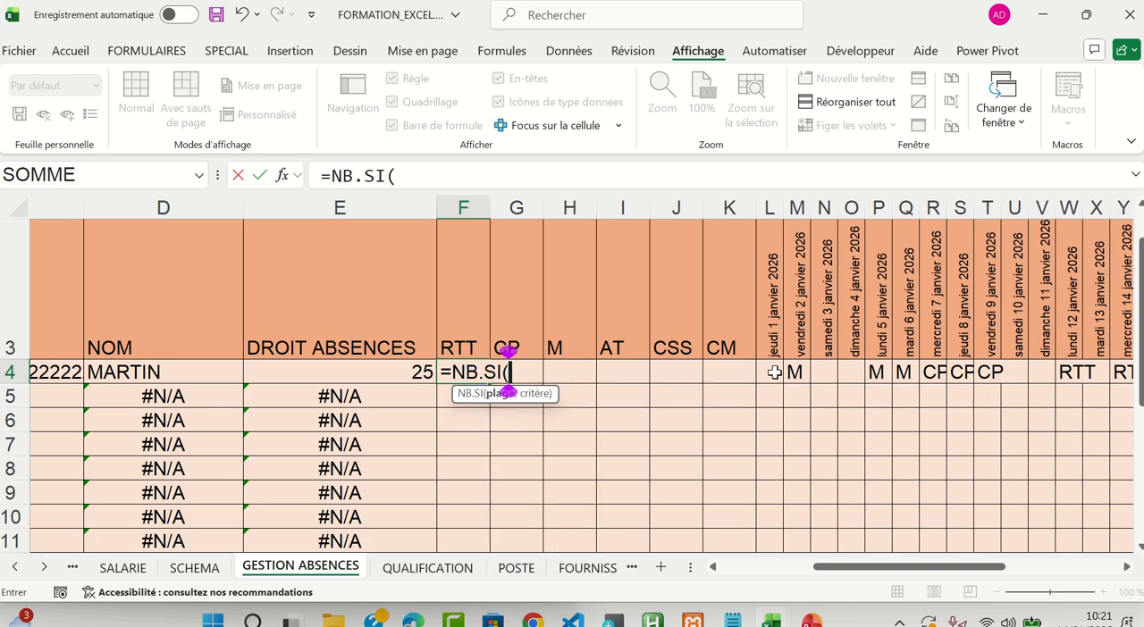
{"action": "left_click_drag", "start_coordinate": [774, 373], "coordinate": [961, 372]}
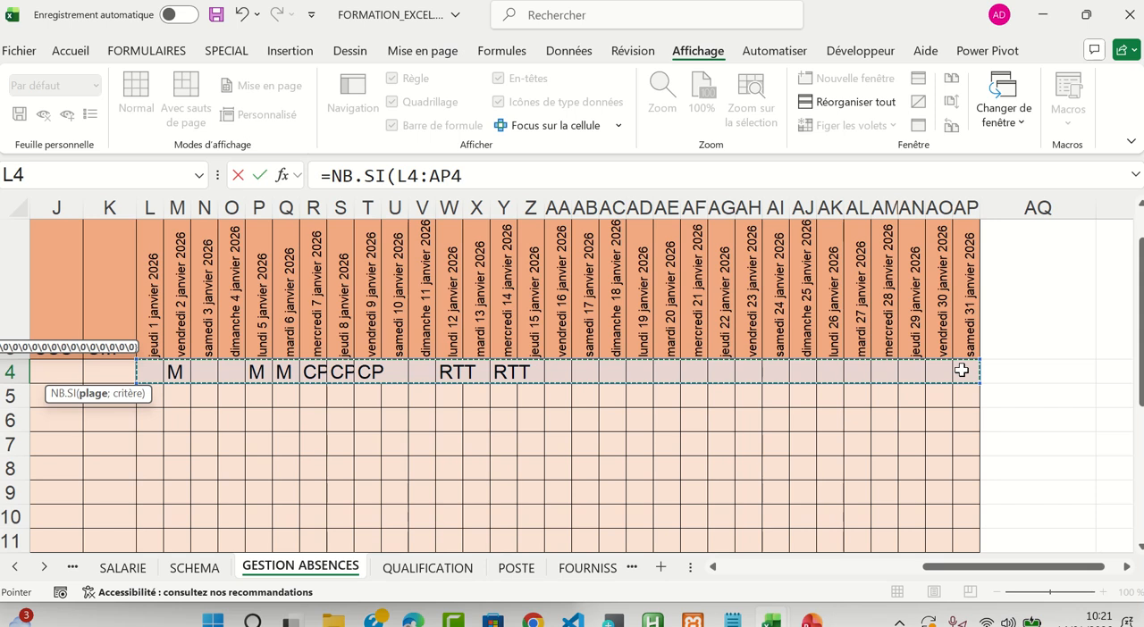
Cycle the range through the reference types until only its columns are locked, as $L4:$AP4
{"action": "key", "text": "F4"}
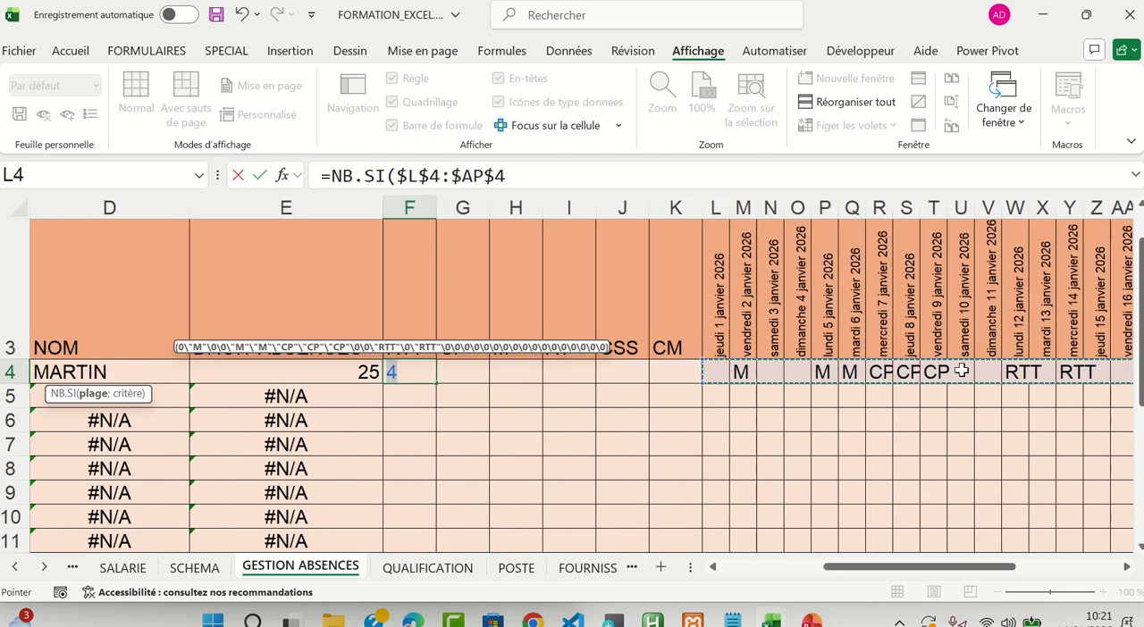
{"action": "key", "text": "F4"}
{"action": "key", "text": "F4"}
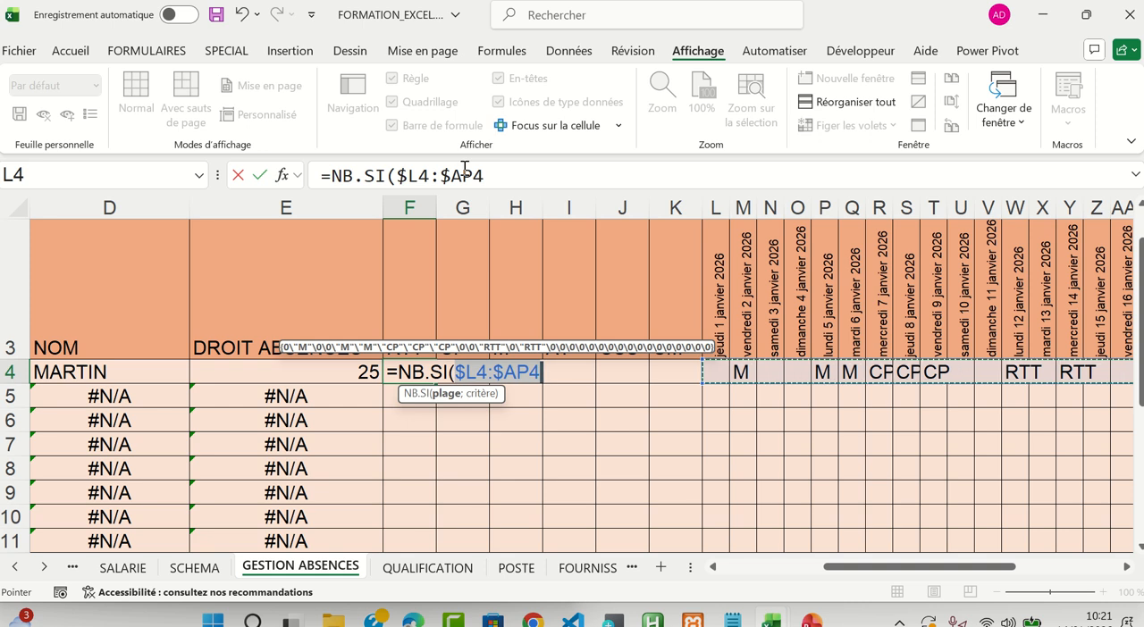
{"action": "key", "text": "F4"}
{"action": "key", "text": "F4"}
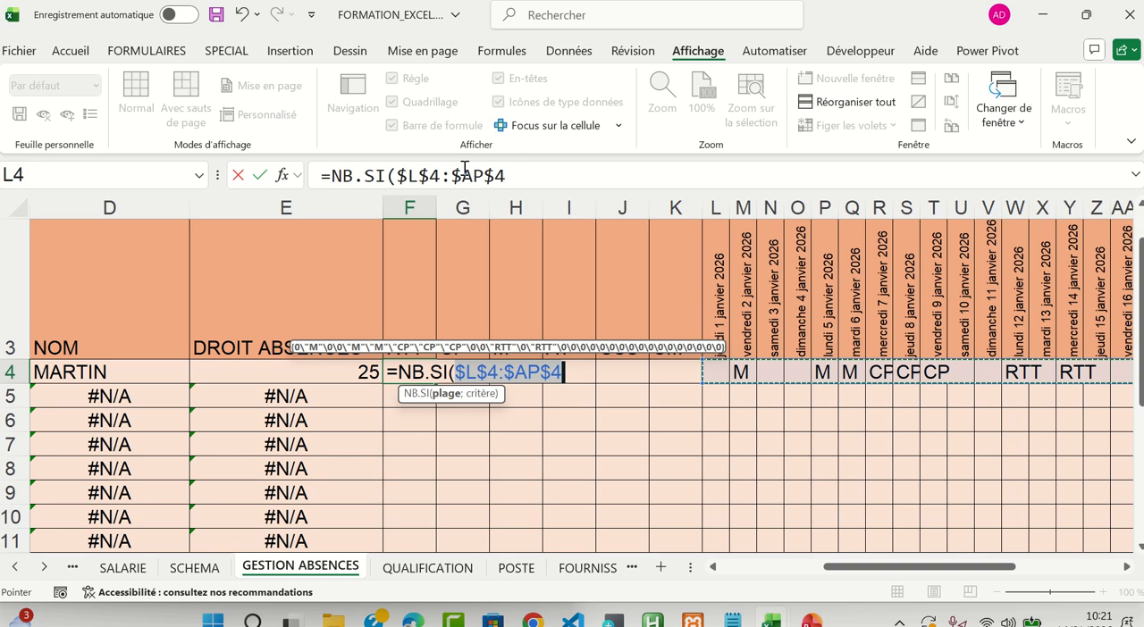
{"action": "key", "text": "F4"}
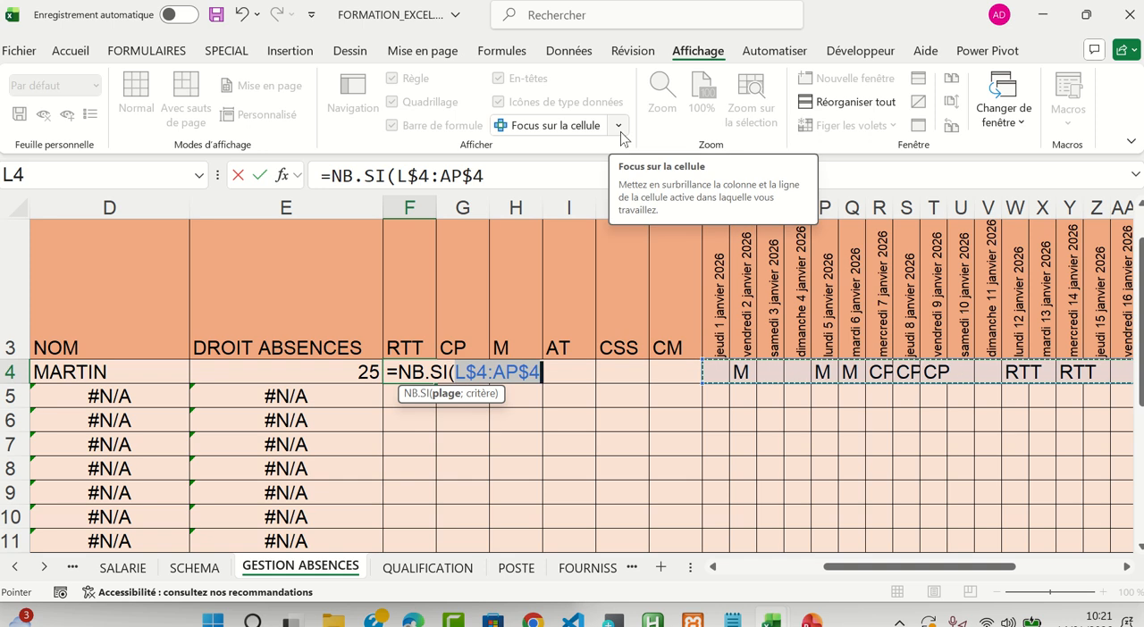
{"action": "key", "text": "F4"}
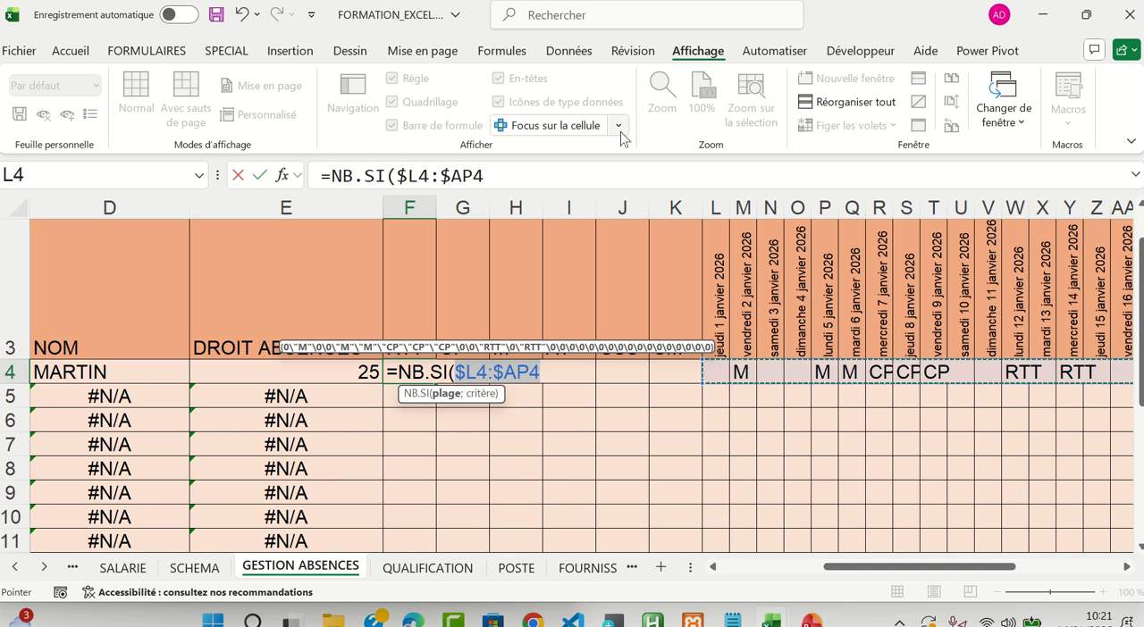
Use the RTT header cell F3 as the criterion and validate the formula =NB.SI($L4:$AP4;F3) in F4
{"action": "type", "text": ";"}
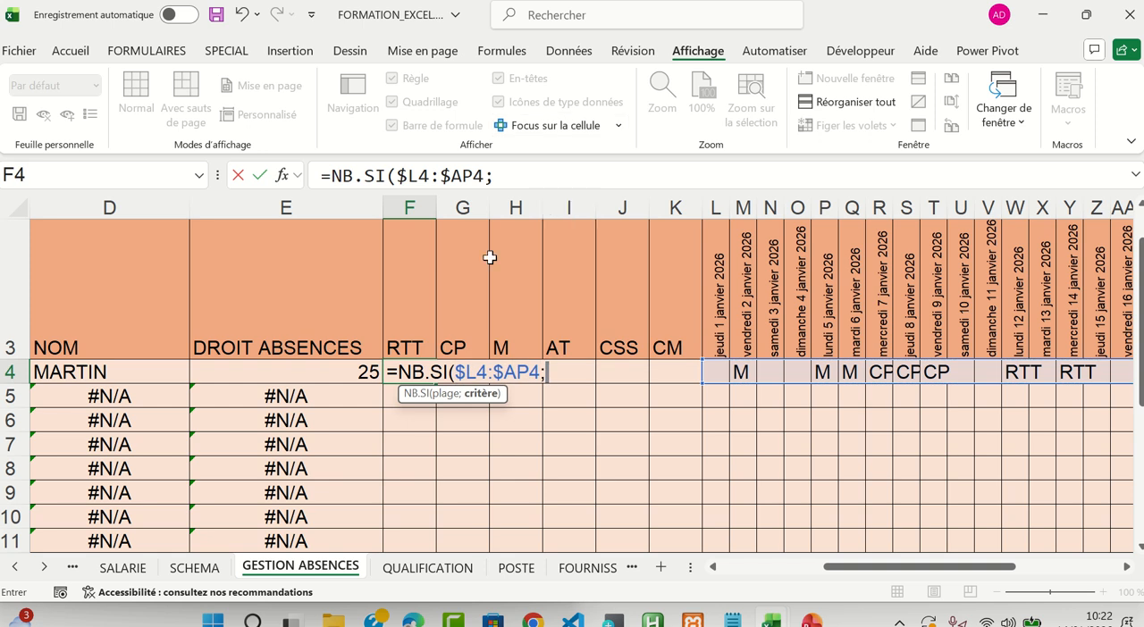
{"action": "left_click", "coordinate": [407, 341]}
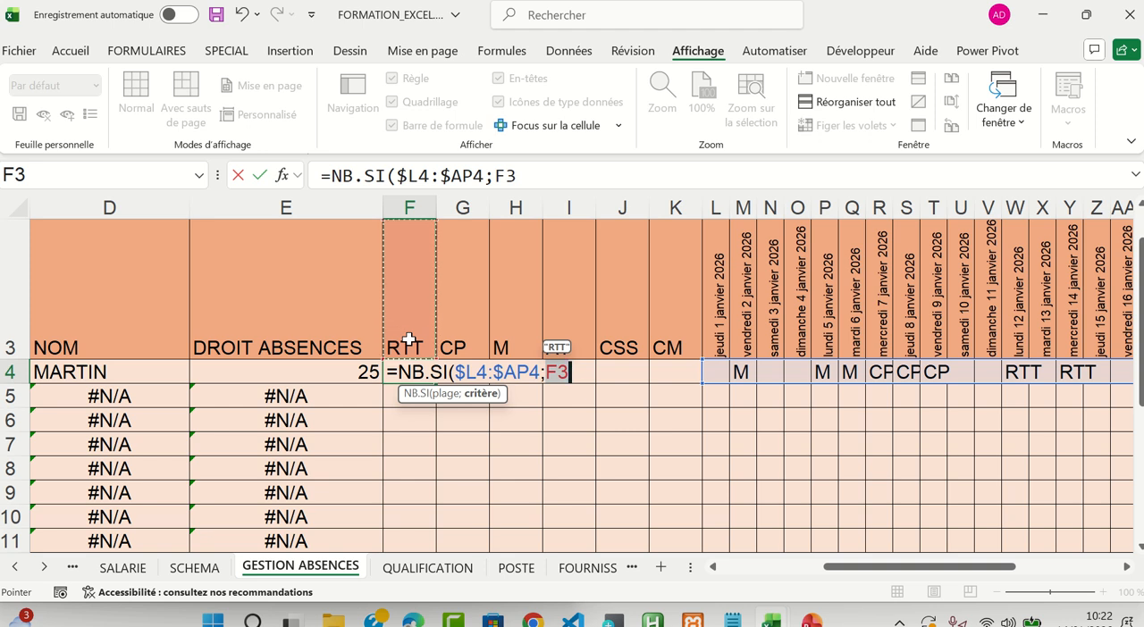
{"action": "type", "text": ")"}
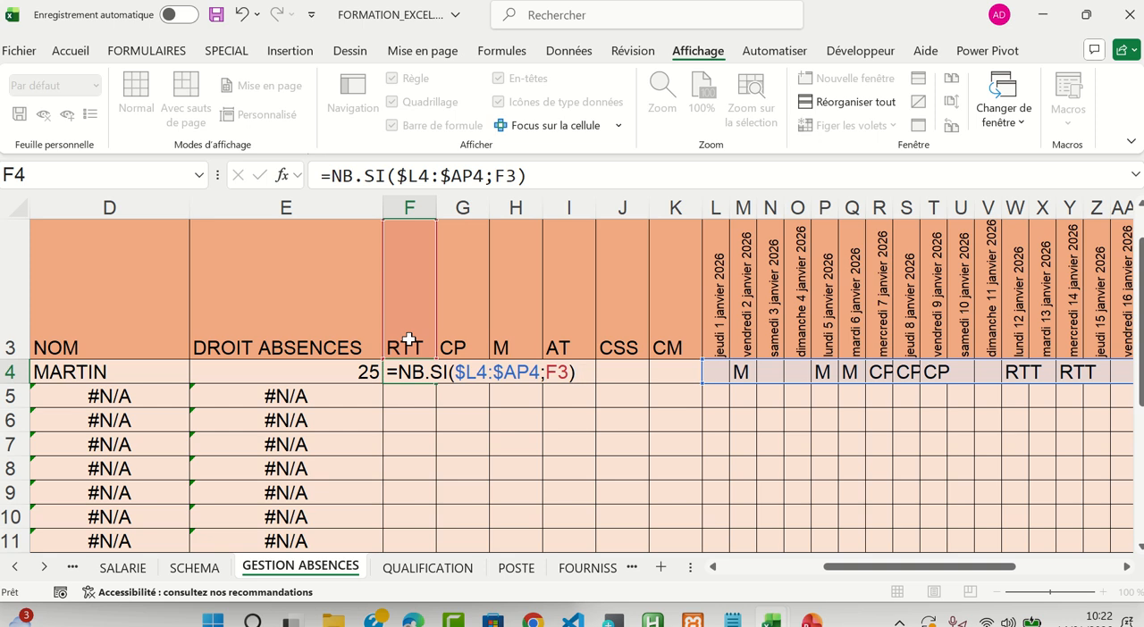
{"action": "key", "text": "Return"}
Copy the F4 formula into G4 under CP and check both formulas against their header cells F3 and G3
{"action": "left_click", "coordinate": [418, 377]}
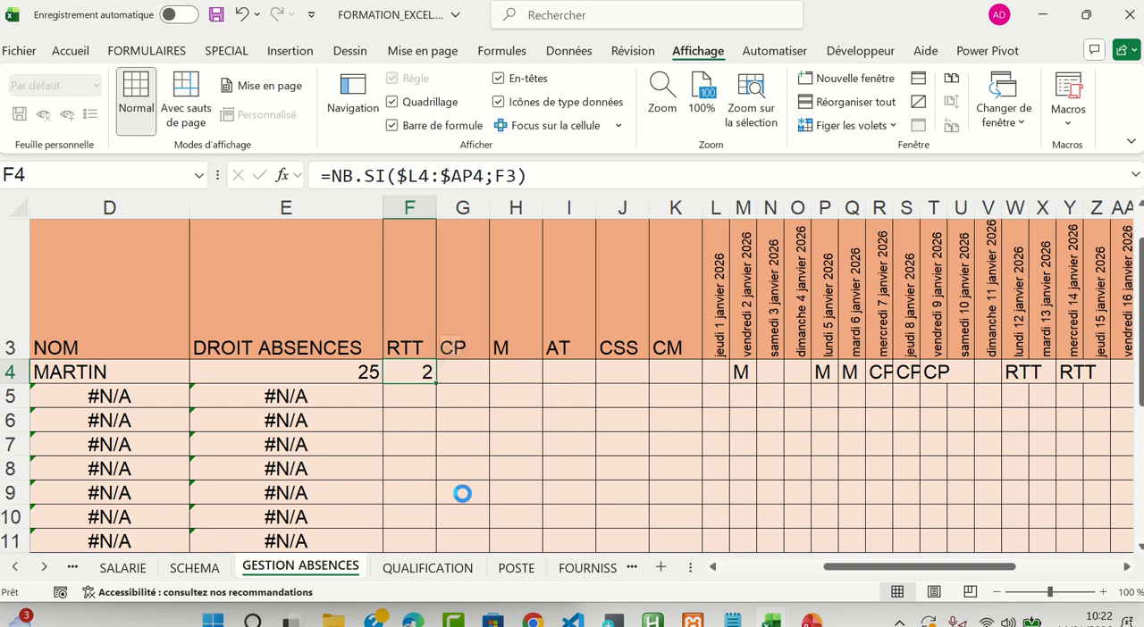
{"action": "key", "text": "ctrl+c"}
{"action": "left_click", "coordinate": [462, 371]}
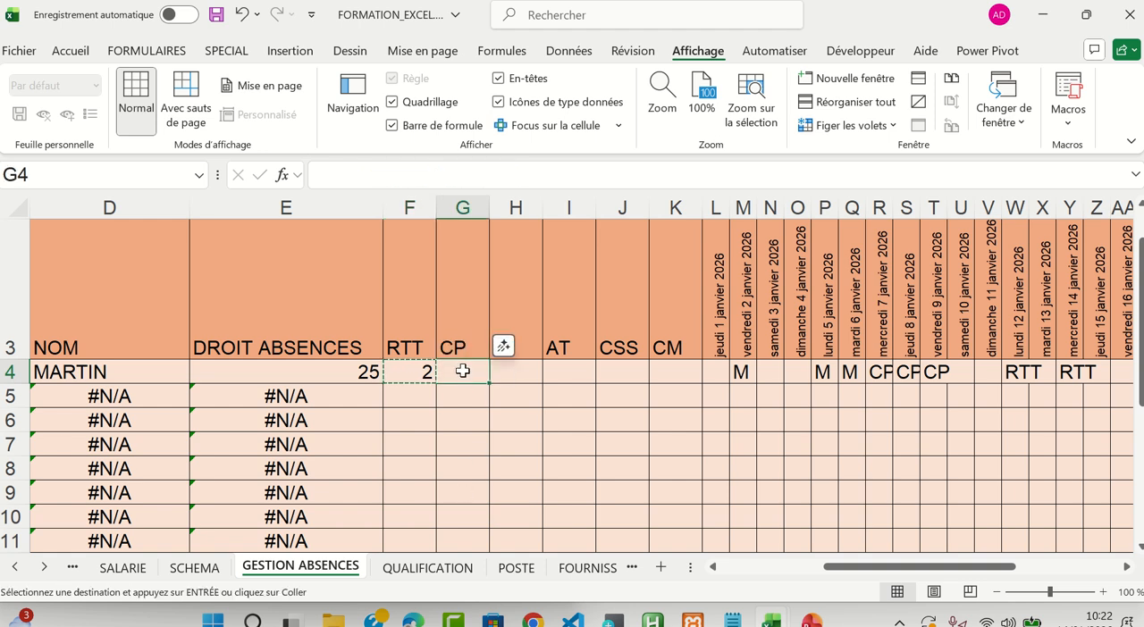
{"action": "key", "text": "ctrl+v"}
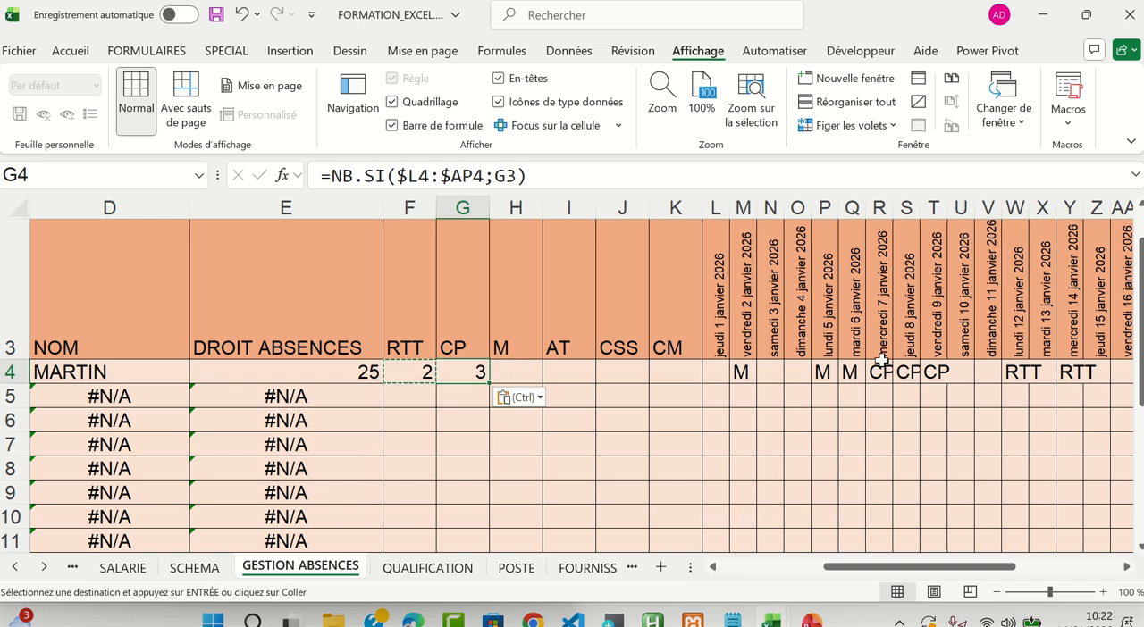
{"action": "left_click", "coordinate": [416, 370]}
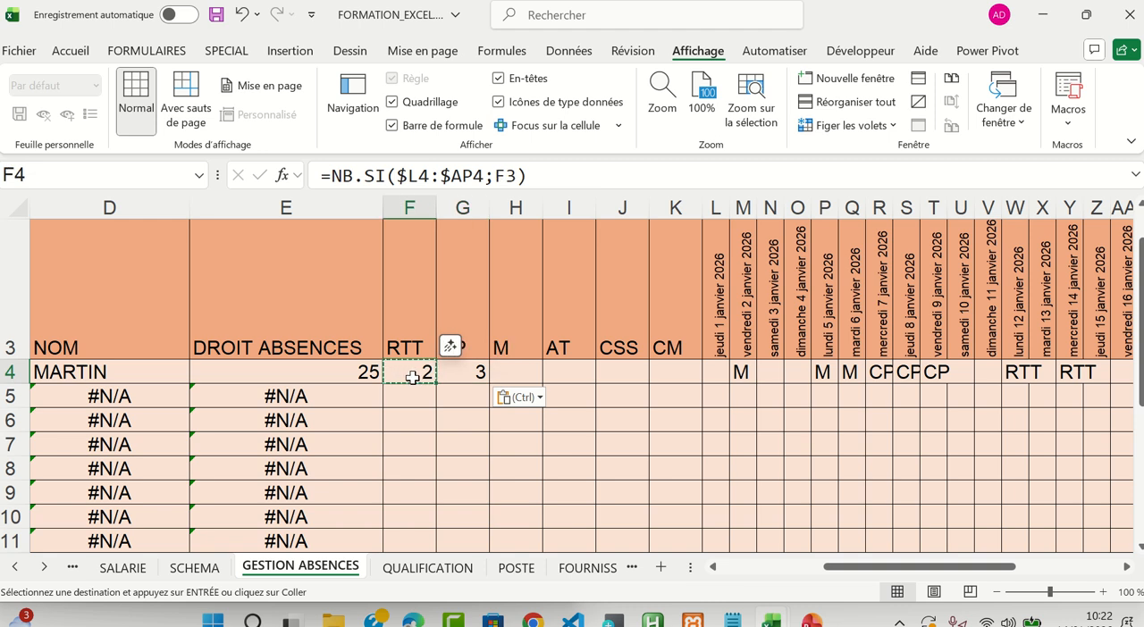
{"action": "left_click", "coordinate": [416, 298]}
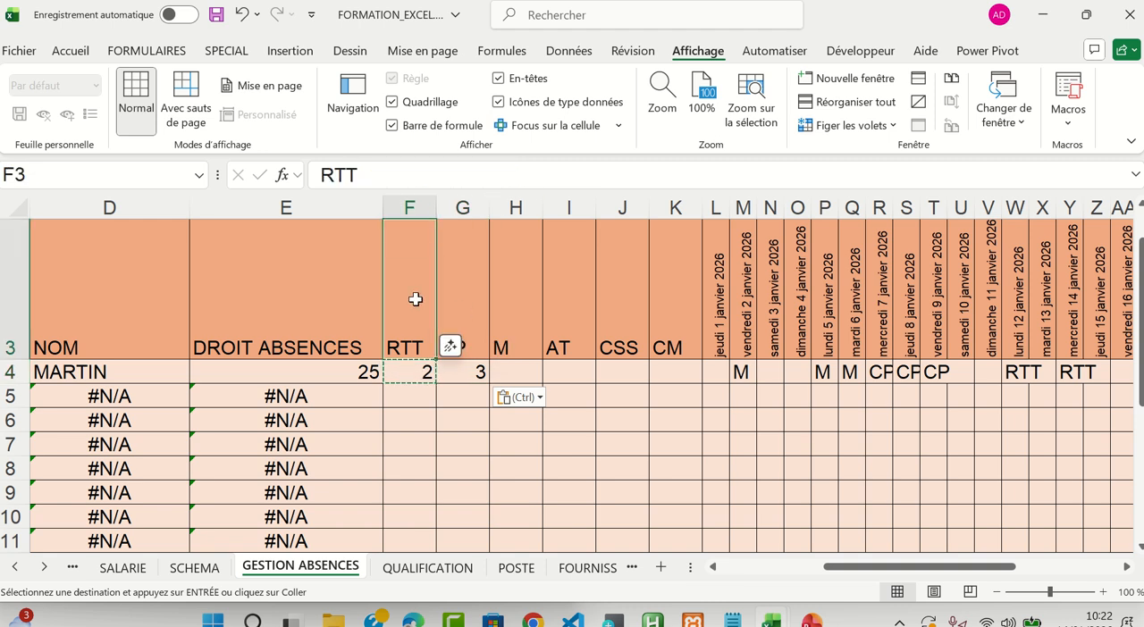
{"action": "left_click", "coordinate": [474, 376]}
{"action": "left_click", "coordinate": [461, 336]}
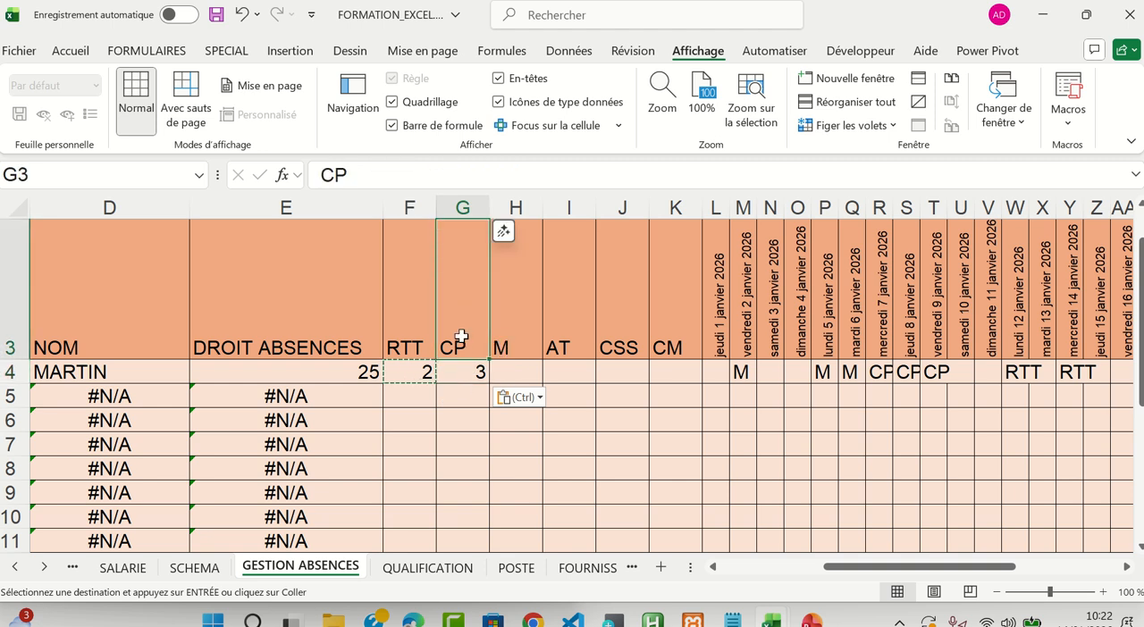
Compare the NB.SI formulas in F4 and G4 and examine the criterion reference in each one
{"action": "left_click", "coordinate": [462, 375]}
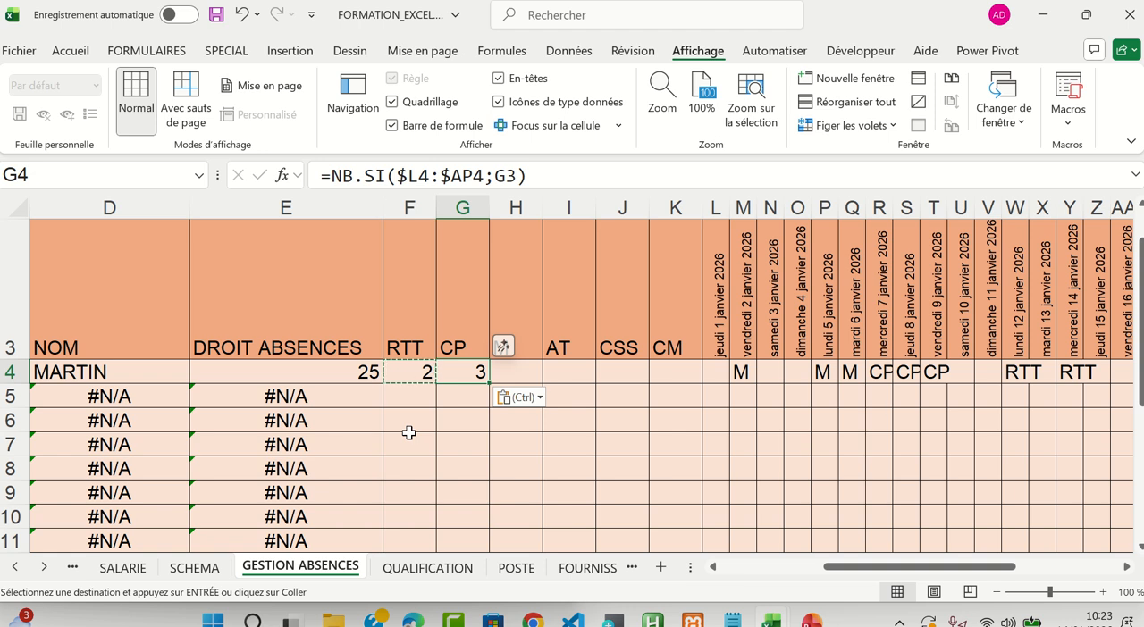
{"action": "left_click", "coordinate": [427, 375]}
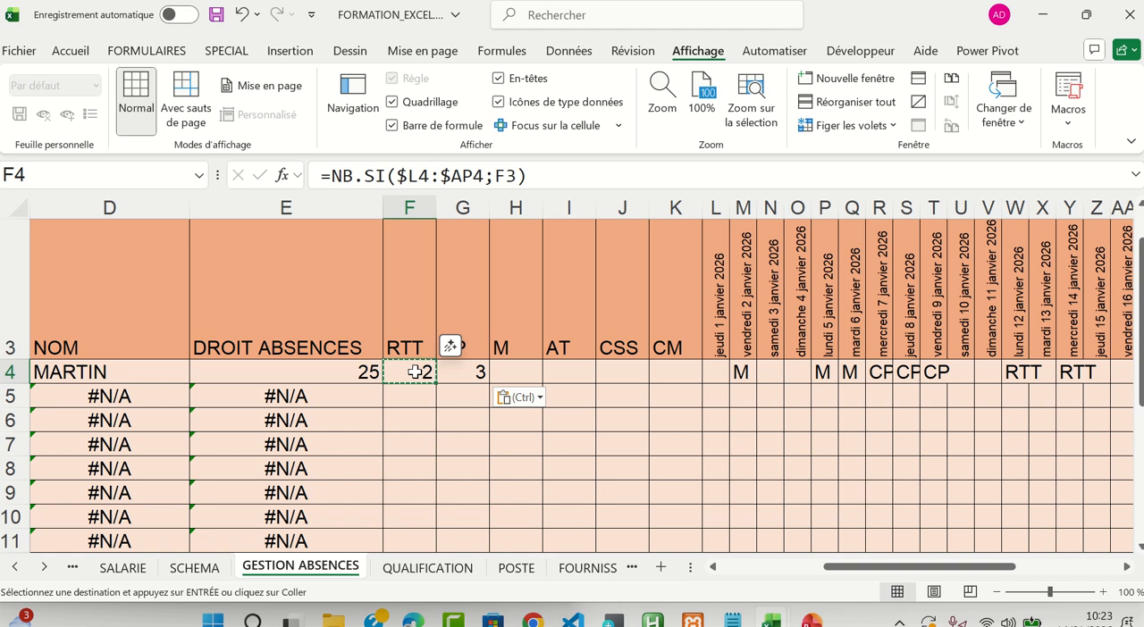
{"action": "left_click", "coordinate": [453, 373]}
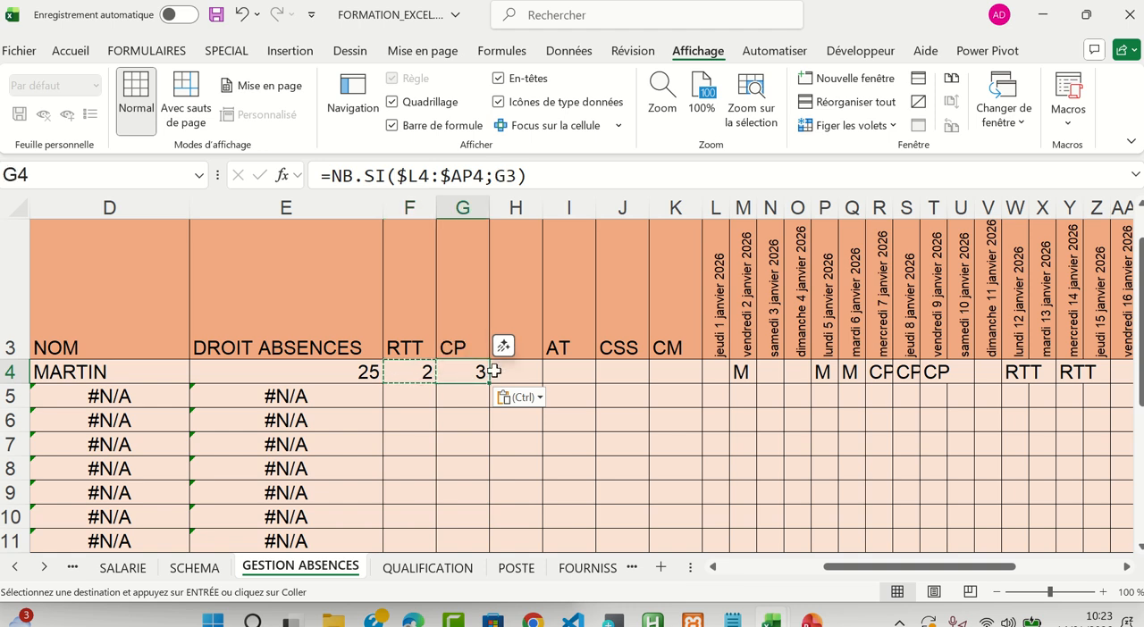
{"action": "left_click", "coordinate": [430, 375]}
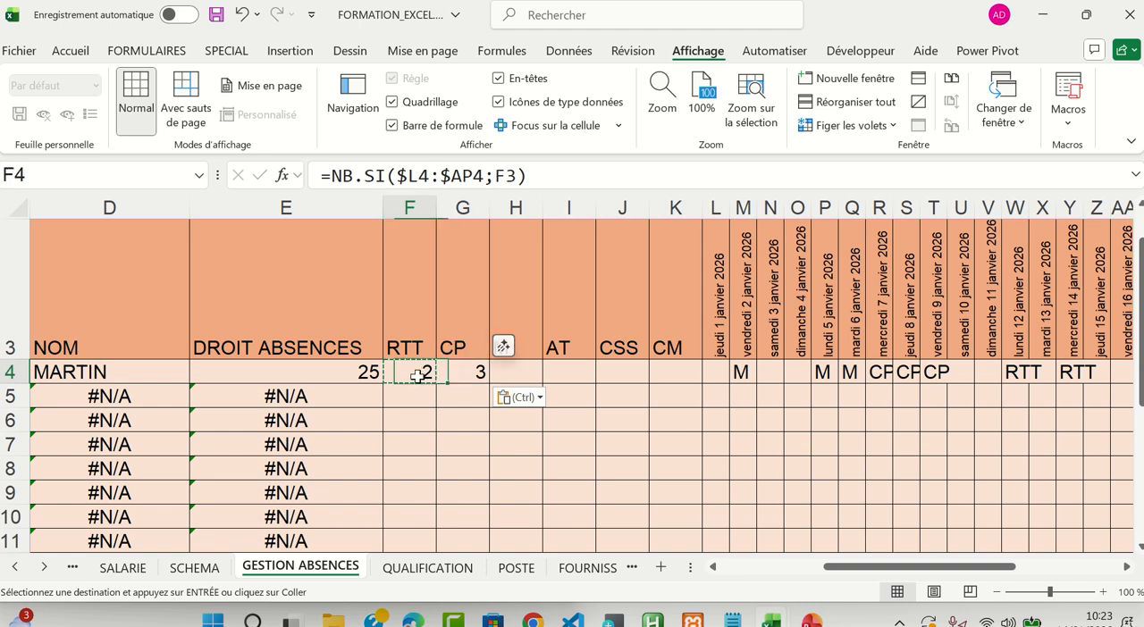
{"action": "left_click", "coordinate": [501, 176]}
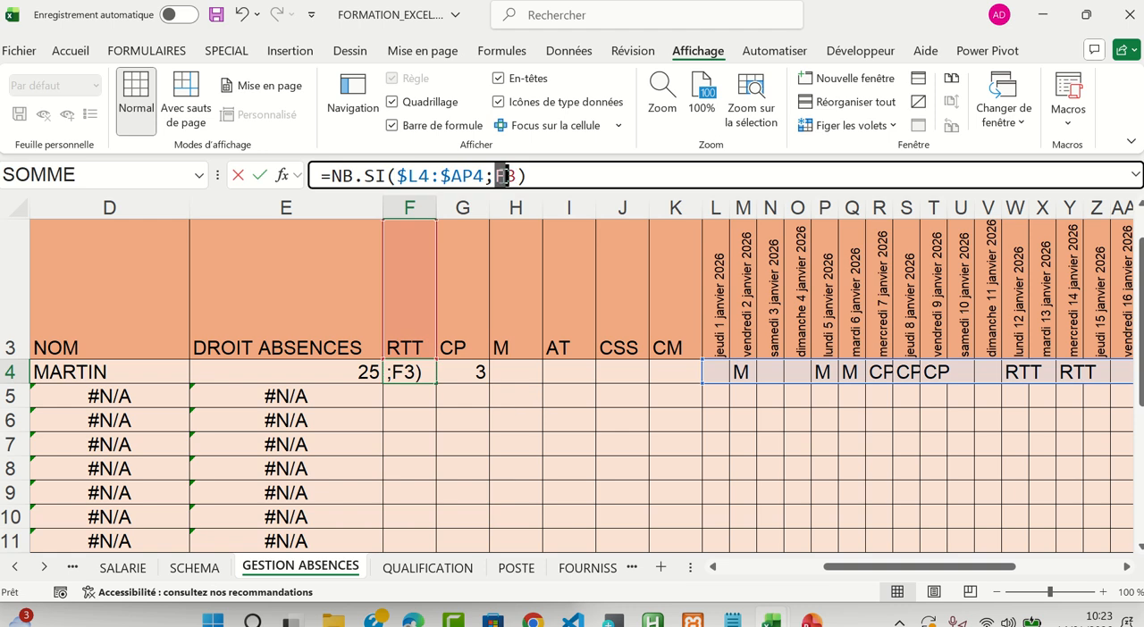
{"action": "double_click", "coordinate": [506, 176]}
{"action": "key", "text": "Escape"}
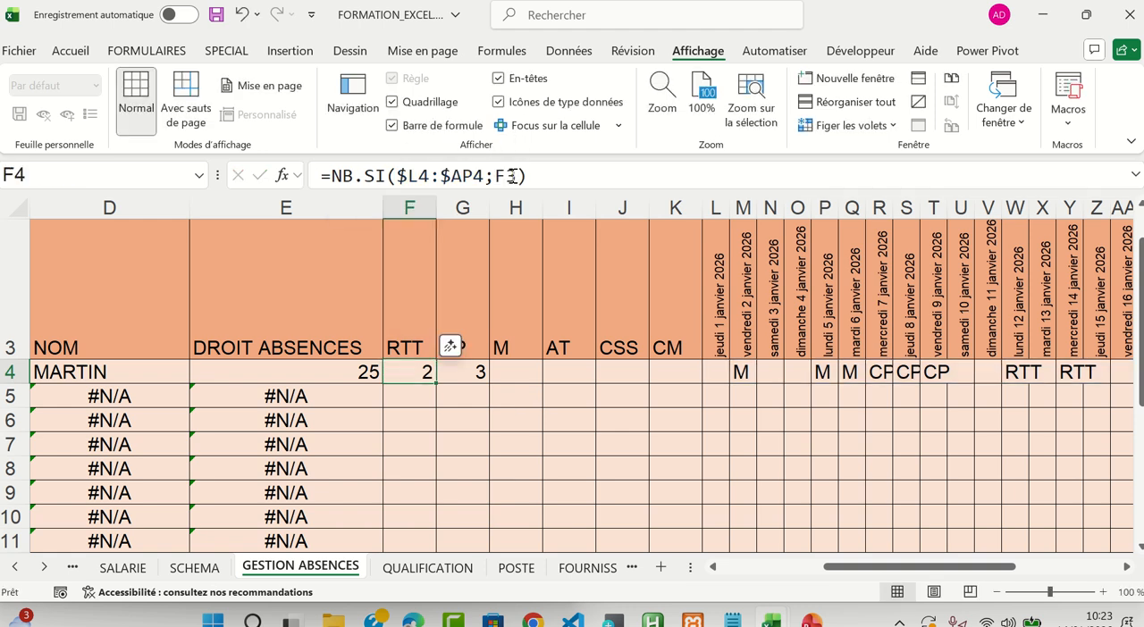
{"action": "left_click", "coordinate": [471, 372]}
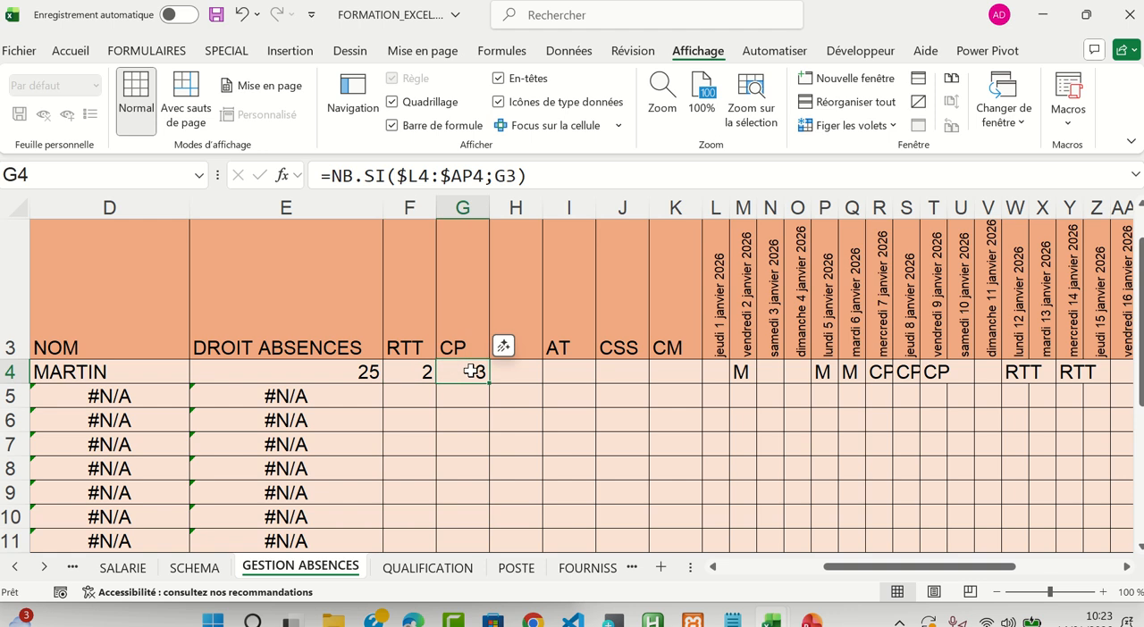
{"action": "left_click", "coordinate": [498, 176]}
{"action": "left_click_drag", "start_coordinate": [498, 176], "coordinate": [518, 176]}
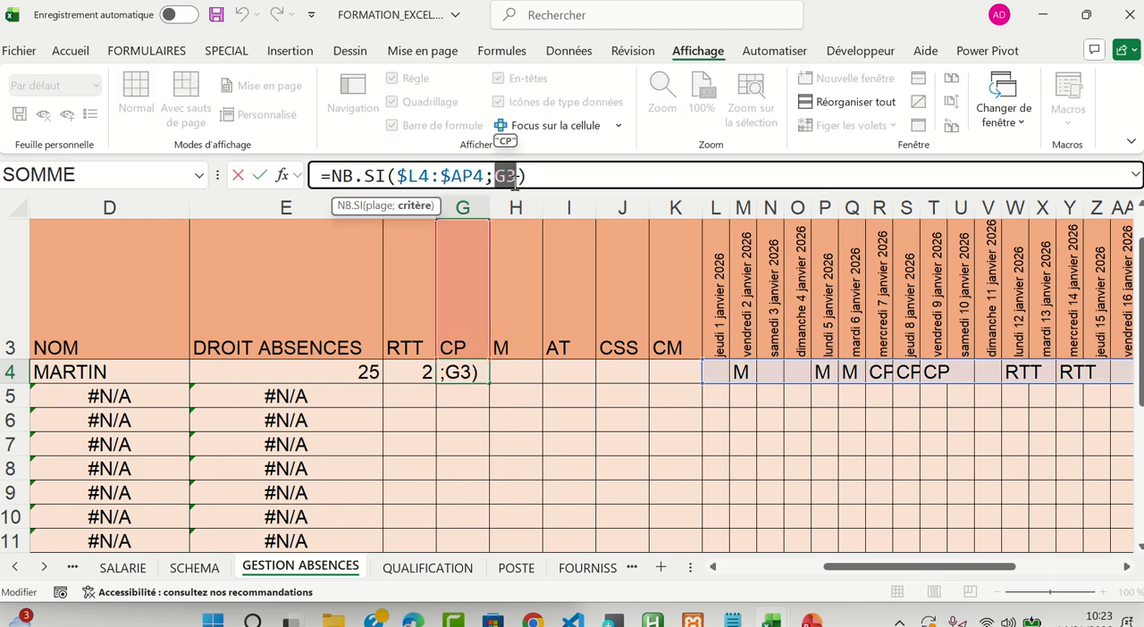
{"action": "key", "text": "Escape"}
Copy the F4 formula down into F5, inspect its criterion reference, and clear F5
{"action": "left_click", "coordinate": [420, 372]}
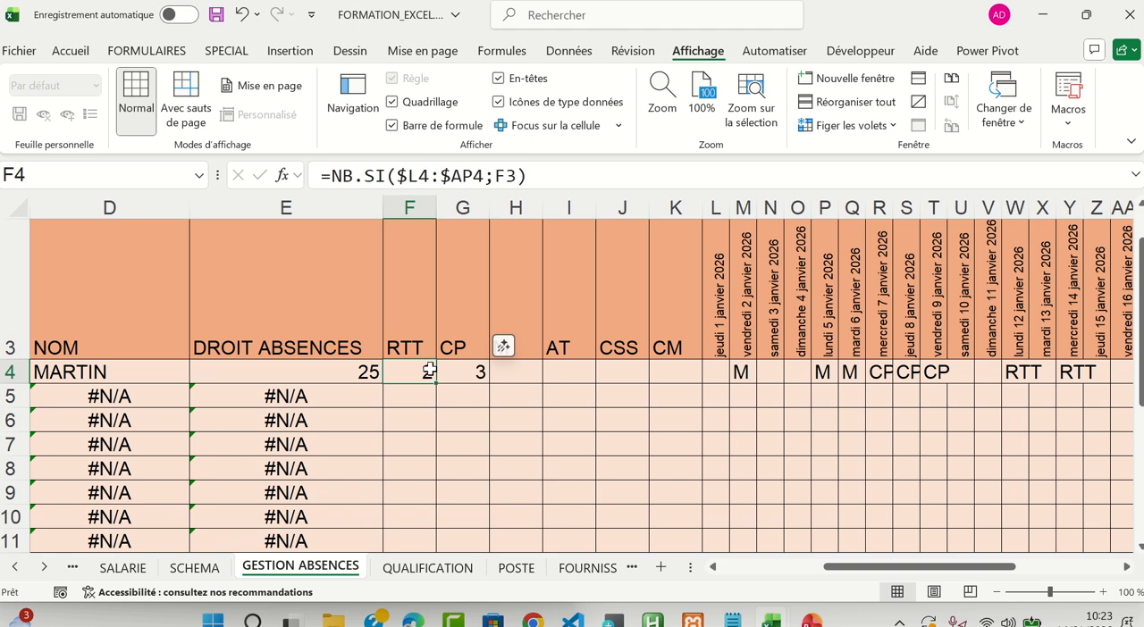
{"action": "key", "text": "ctrl+c"}
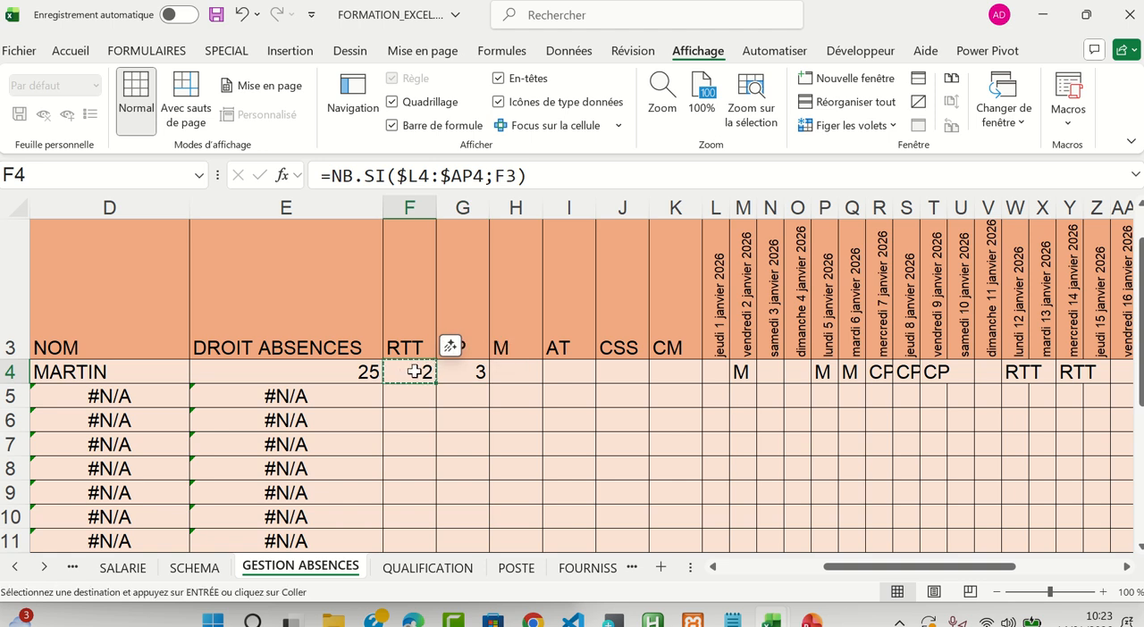
{"action": "key", "text": "Down"}
{"action": "key", "text": "ctrl+v"}
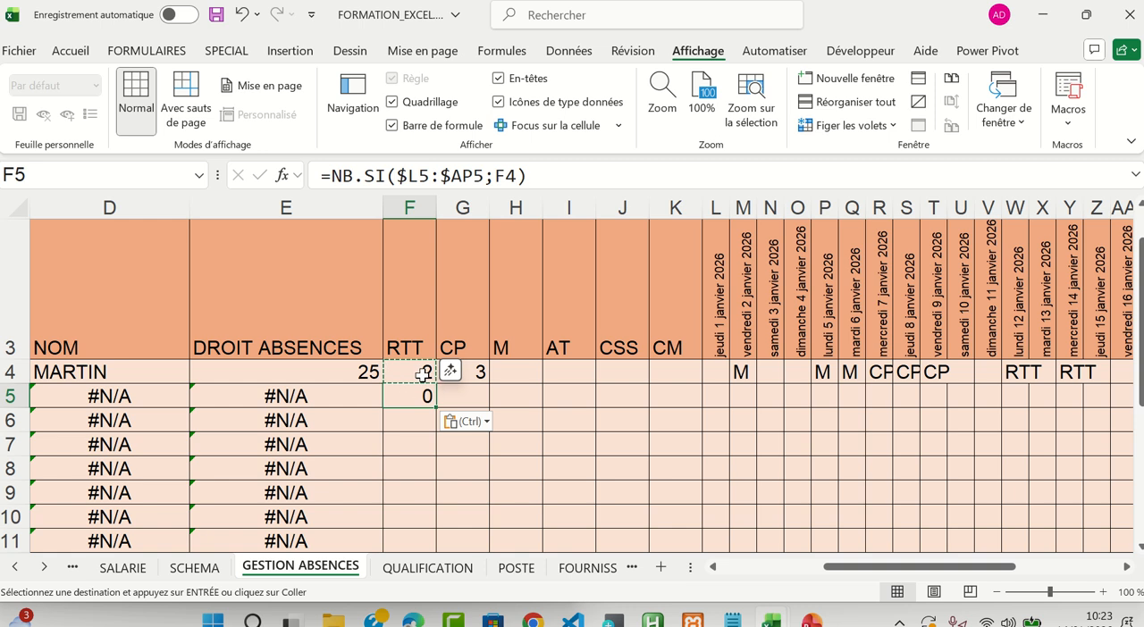
{"action": "left_click_drag", "start_coordinate": [494, 176], "coordinate": [518, 178]}
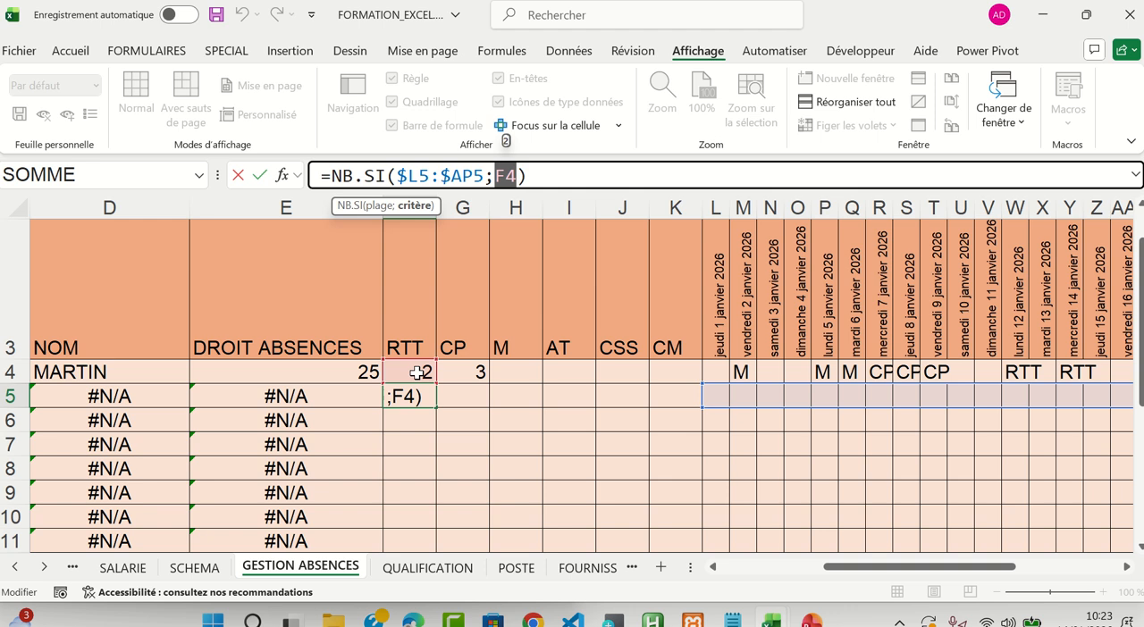
{"action": "key", "text": "ctrl+Return"}
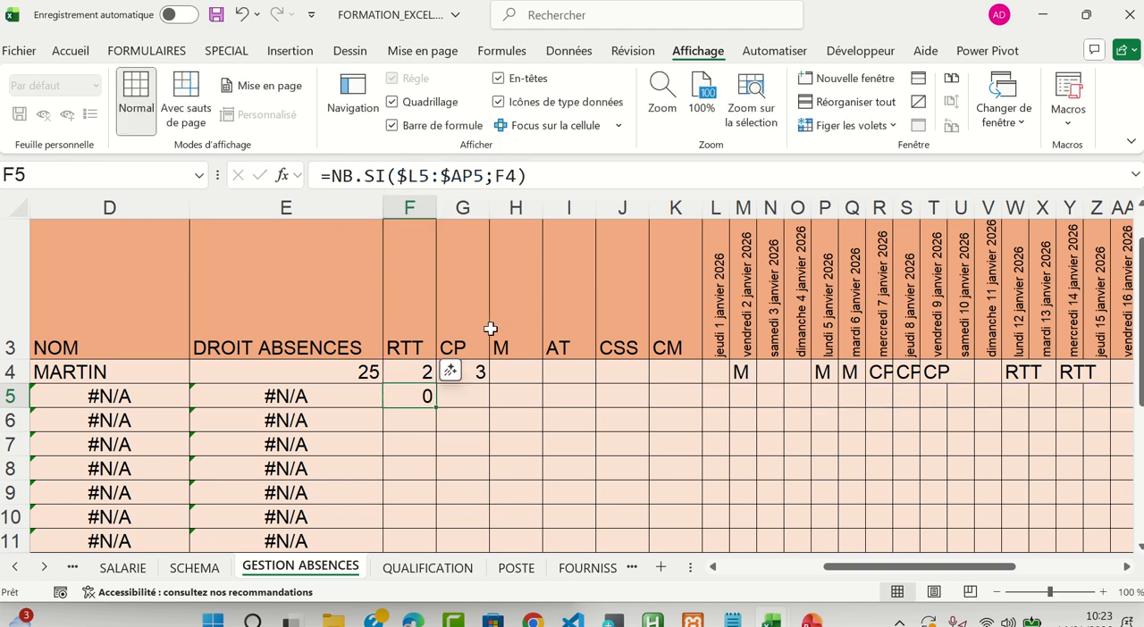
{"action": "key", "text": "Delete"}
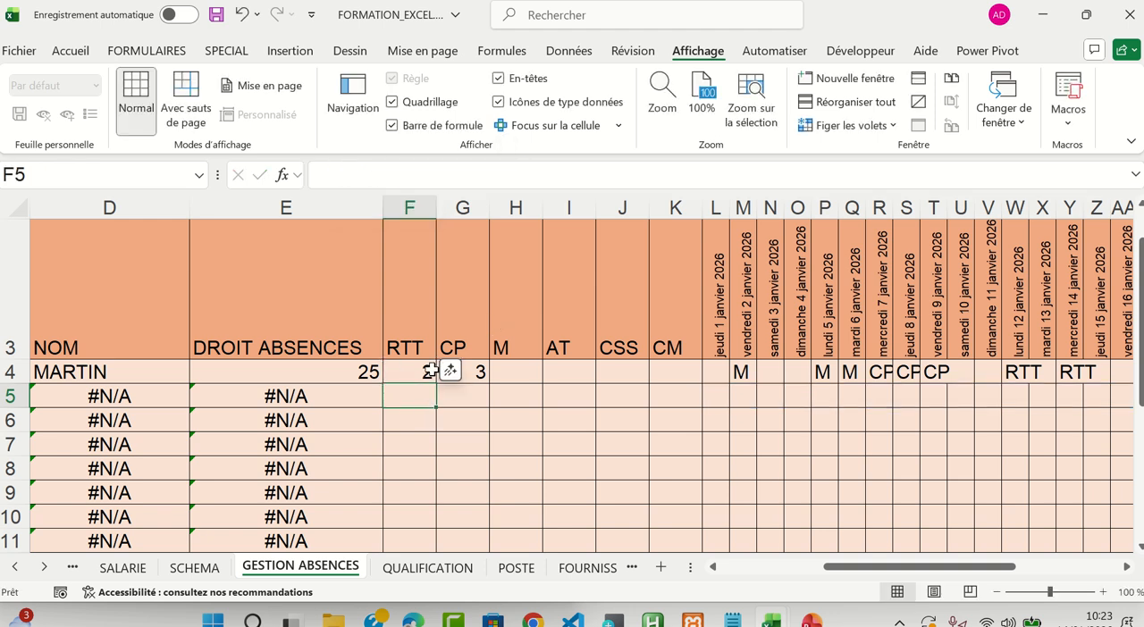
Examine the criterion in F4, paste the formula into F5 again to compare its criterion, and empty F5
{"action": "left_click", "coordinate": [427, 370]}
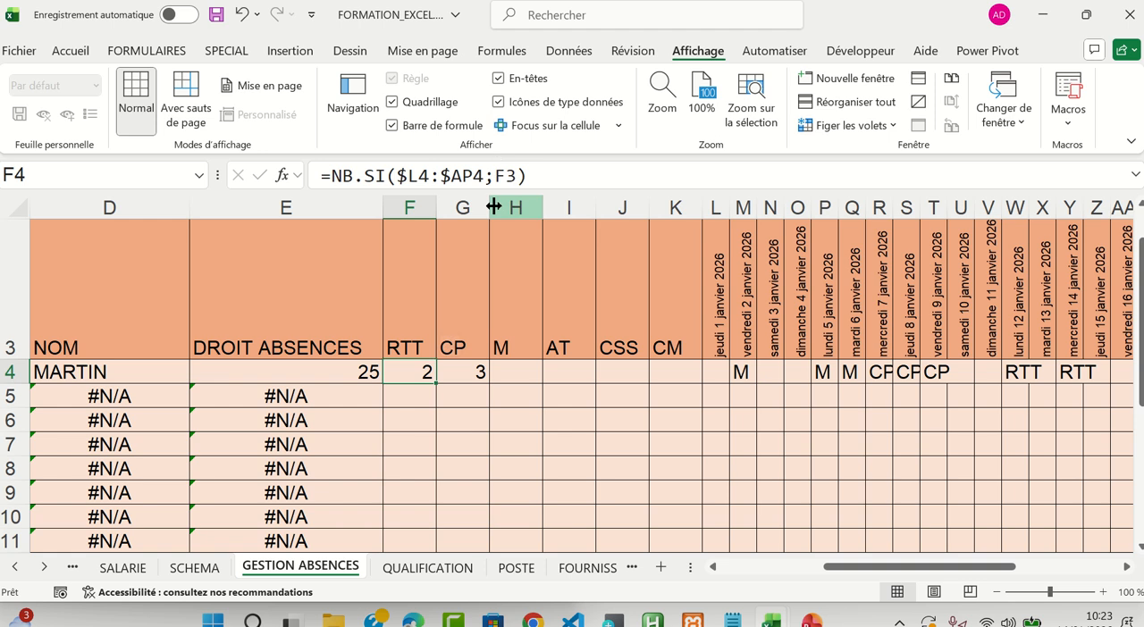
{"action": "double_click", "coordinate": [493, 178]}
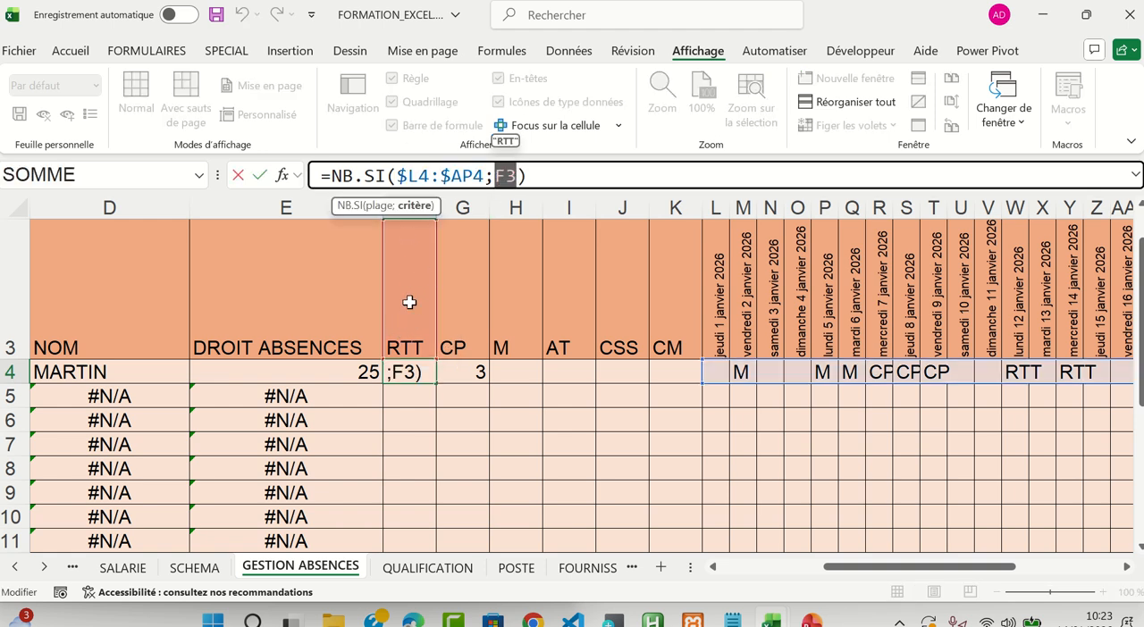
{"action": "key", "text": "Escape"}
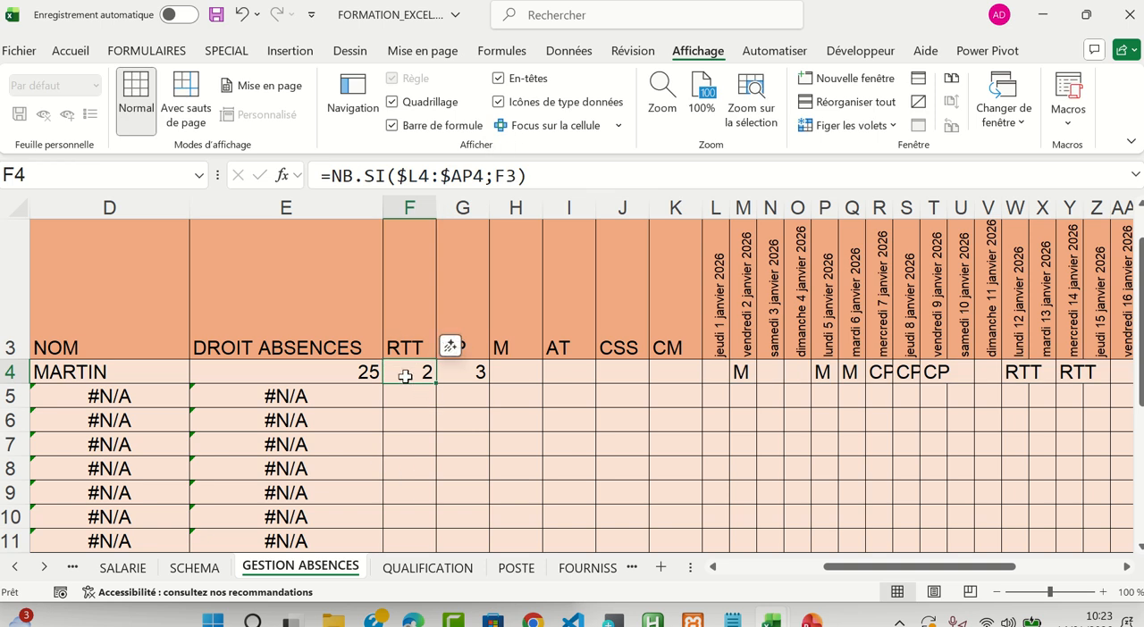
{"action": "key", "text": "ctrl+c"}
{"action": "key", "text": "Down"}
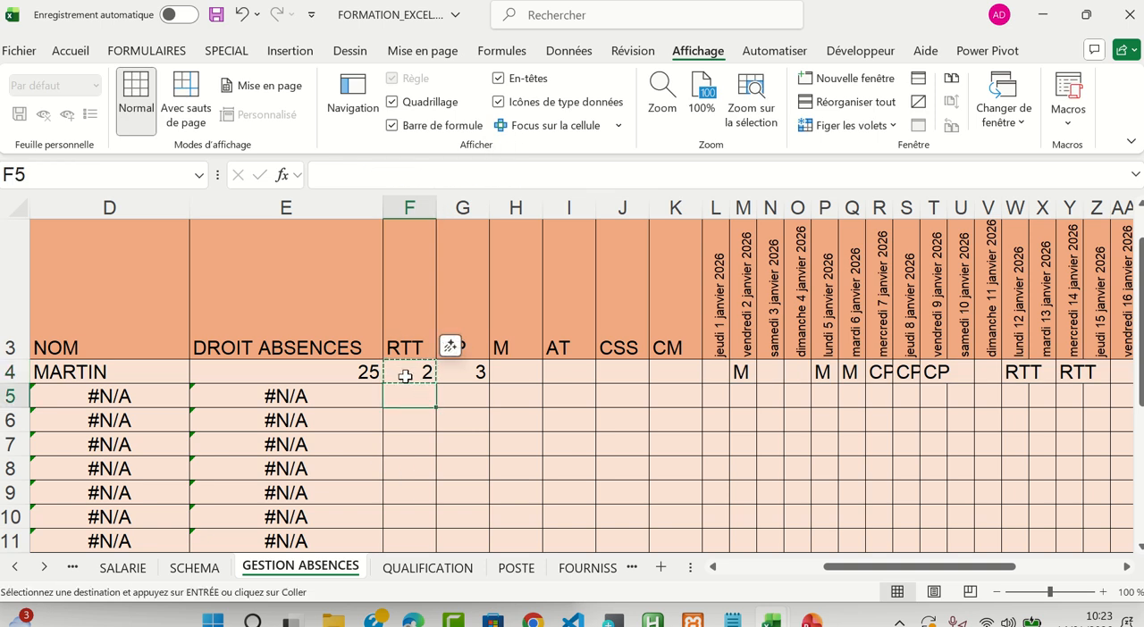
{"action": "key", "text": "ctrl+v"}
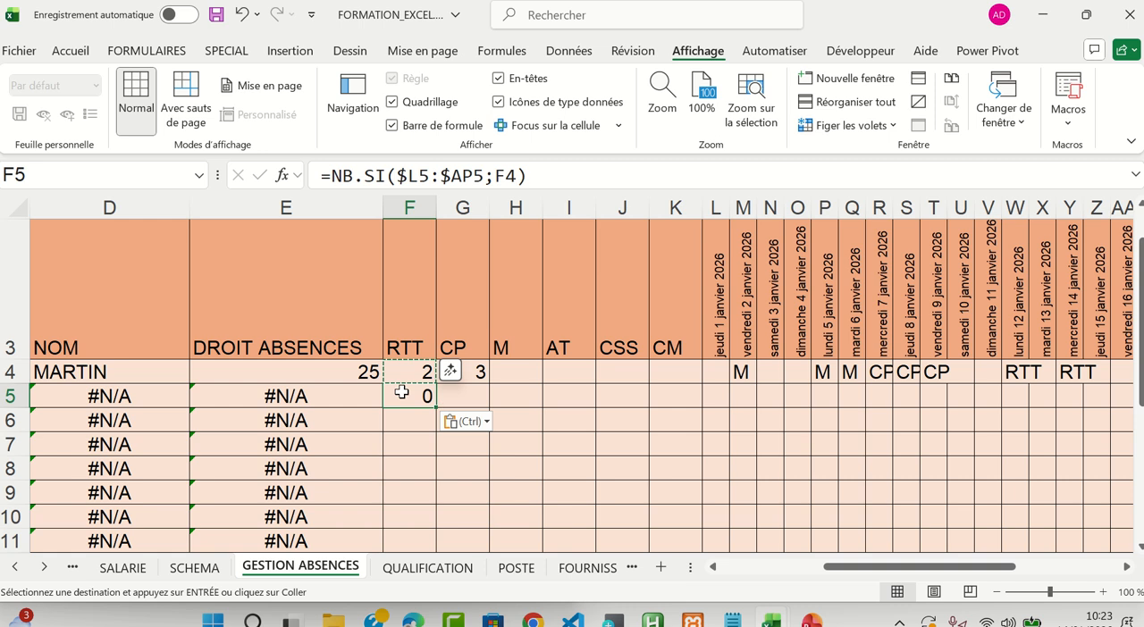
{"action": "double_click", "coordinate": [502, 176]}
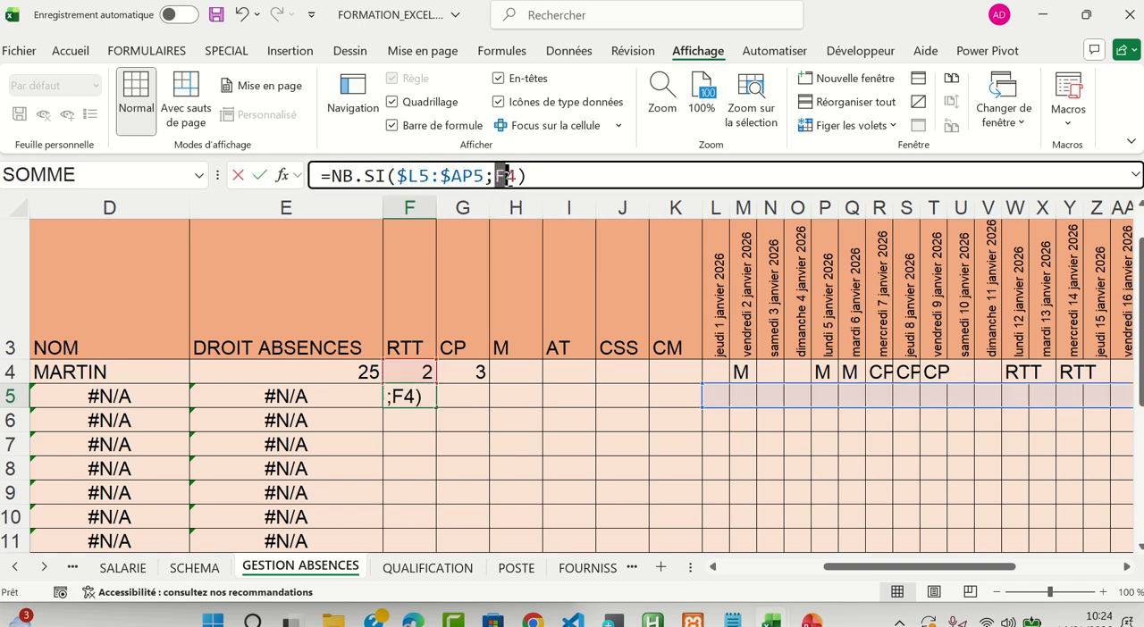
{"action": "left_click_drag", "start_coordinate": [503, 176], "coordinate": [518, 176]}
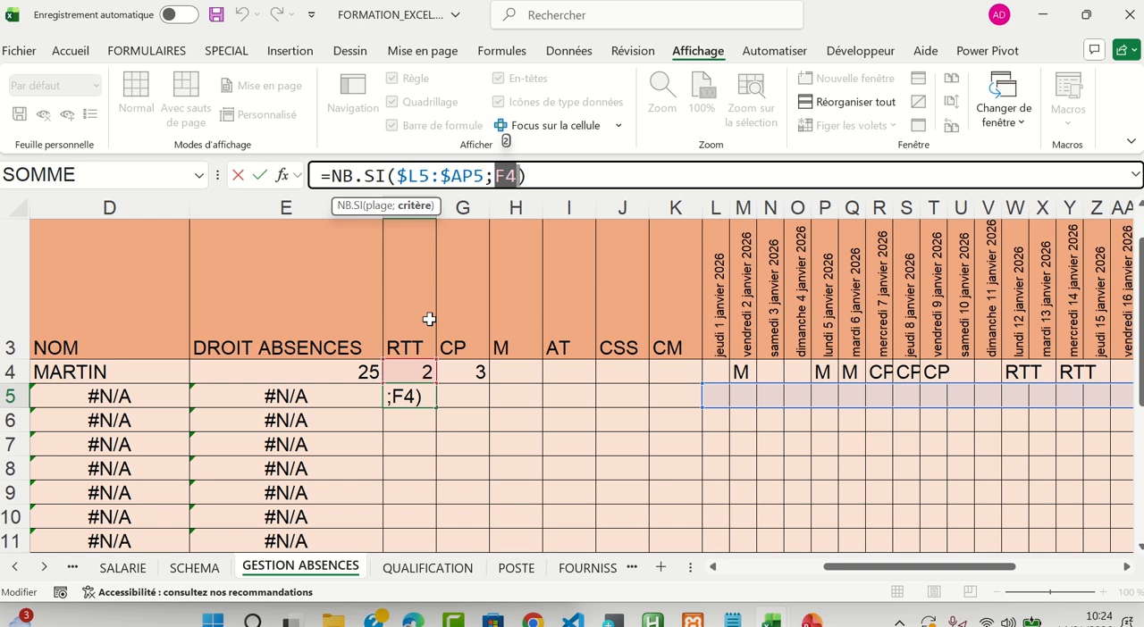
{"action": "key", "text": "ctrl+Return"}
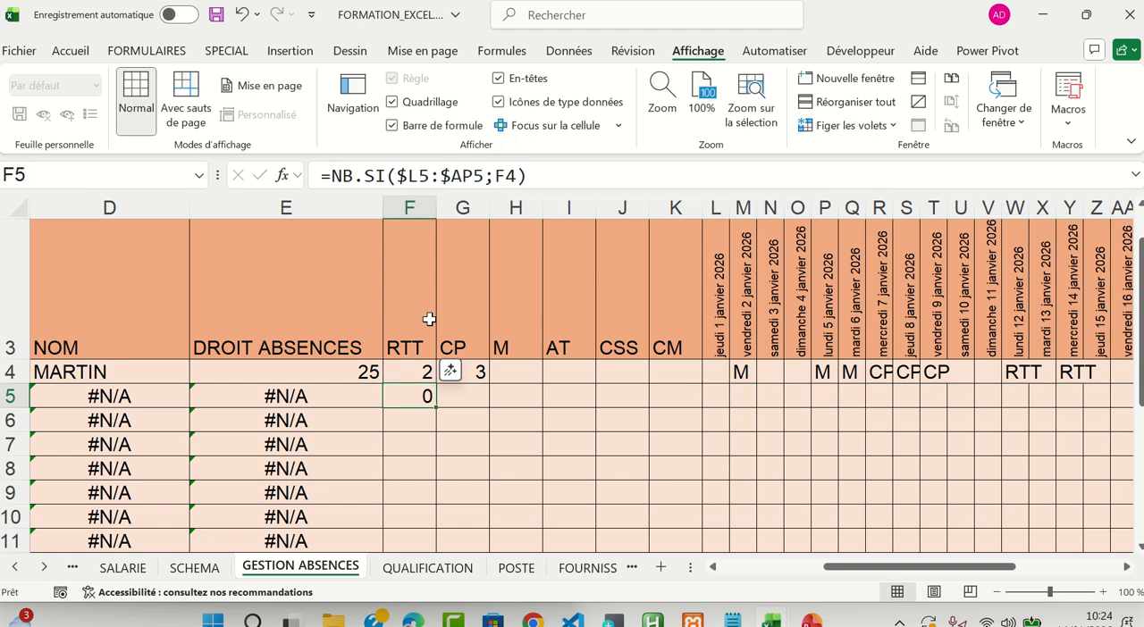
Examine the unlocked F3 criterion and the column-locked $L4 reference in the F4 formula
{"action": "left_click", "coordinate": [417, 376]}
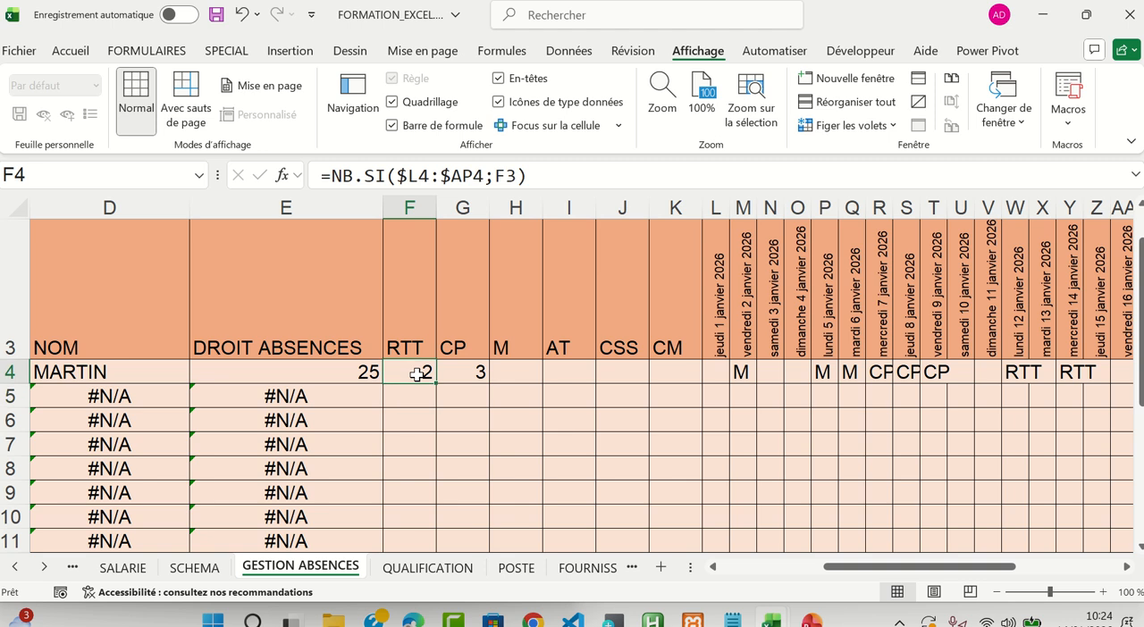
{"action": "left_click_drag", "start_coordinate": [496, 176], "coordinate": [516, 176]}
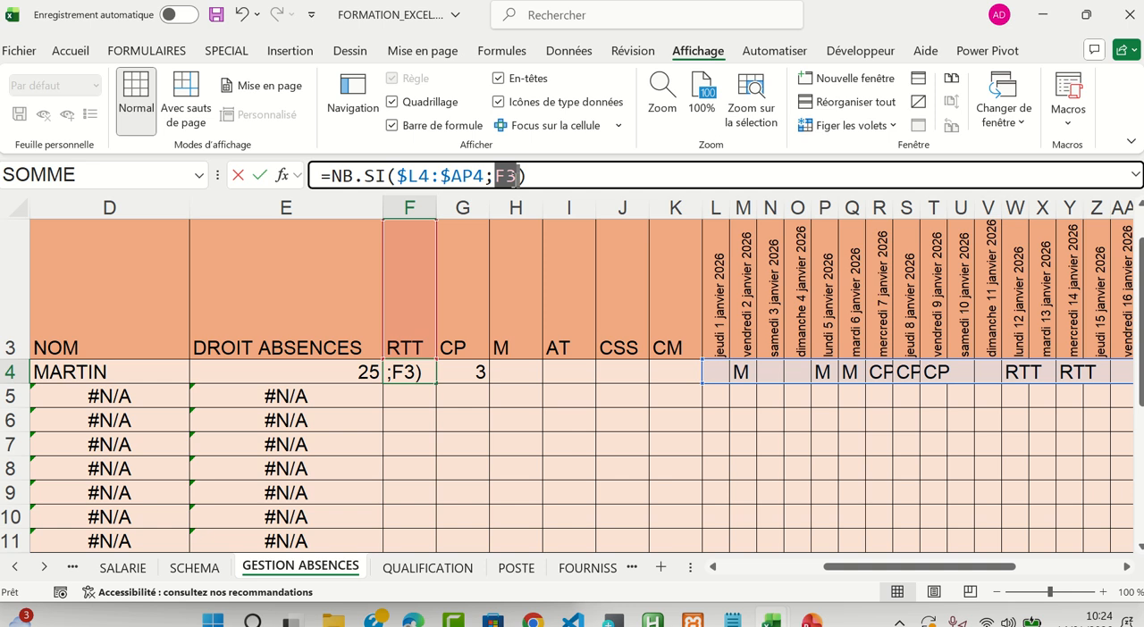
{"action": "key", "text": "Escape"}
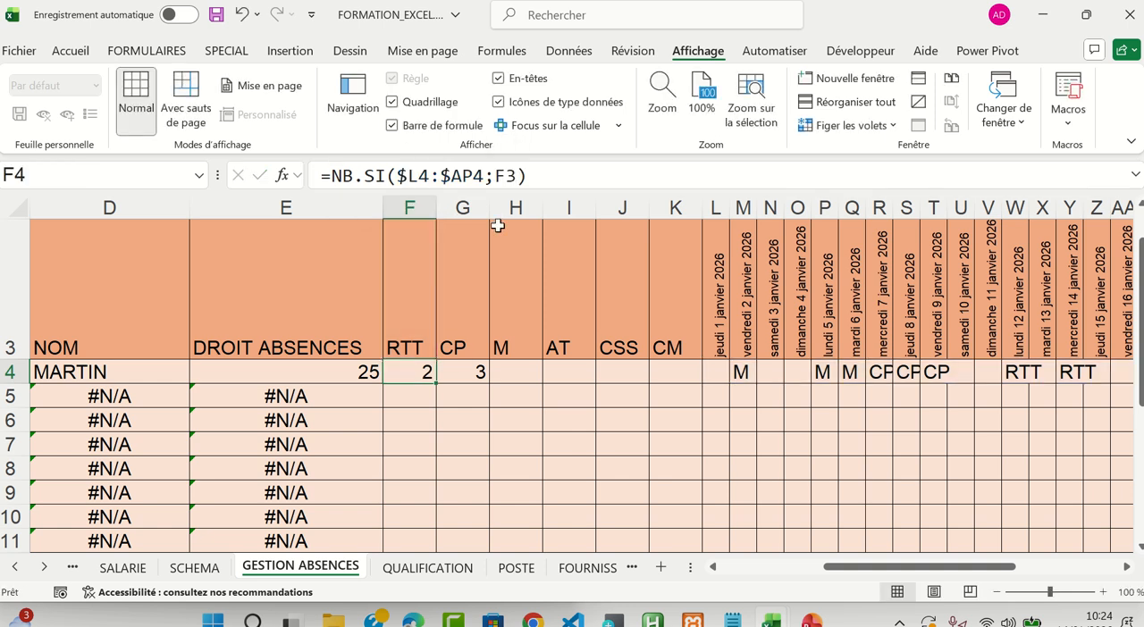
{"action": "left_click", "coordinate": [400, 175]}
{"action": "left_click_drag", "start_coordinate": [398, 175], "coordinate": [419, 175]}
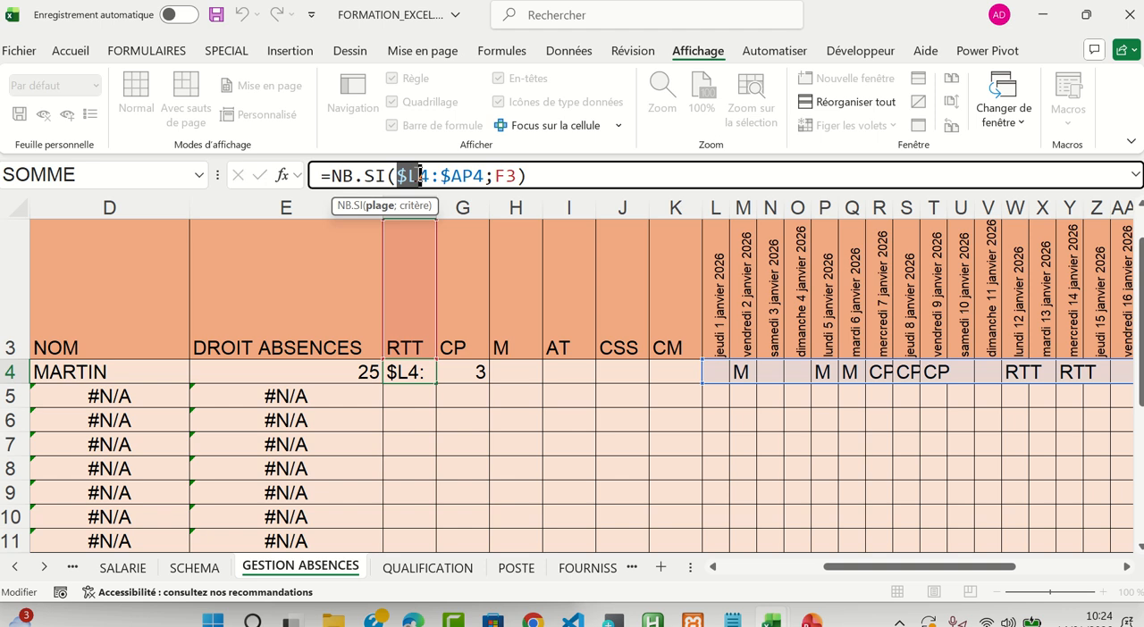
{"action": "key", "text": "ctrl+Return"}
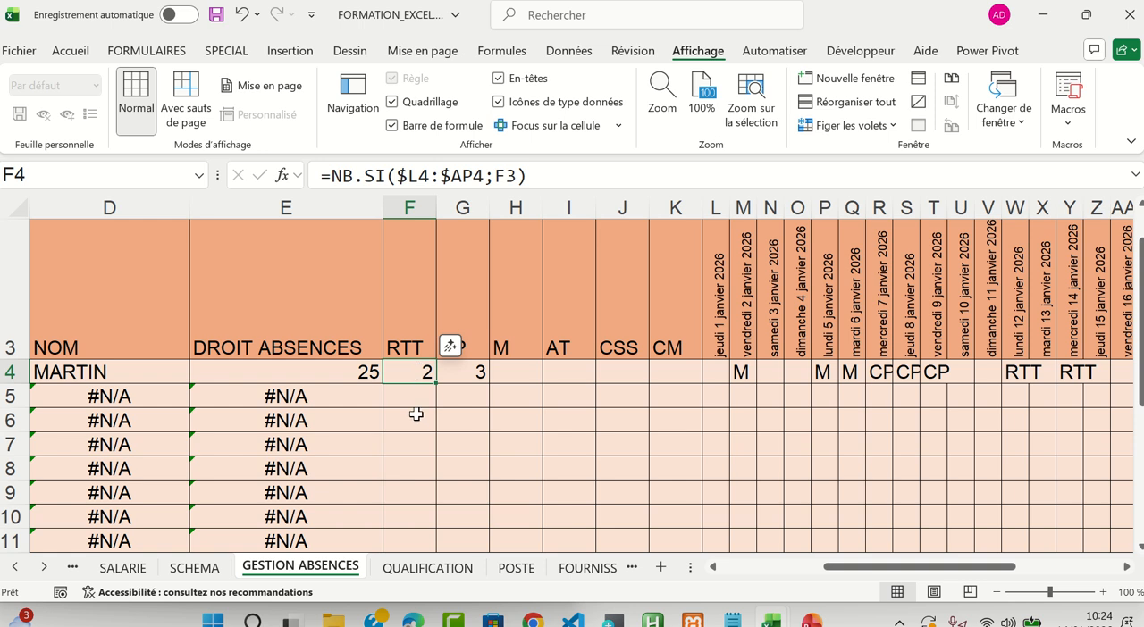
Paste the F4 formula into F5 once more, check its criterion against the RTT header F3, and undo the paste
{"action": "key", "text": "ctrl+c"}
{"action": "key", "text": "Down"}
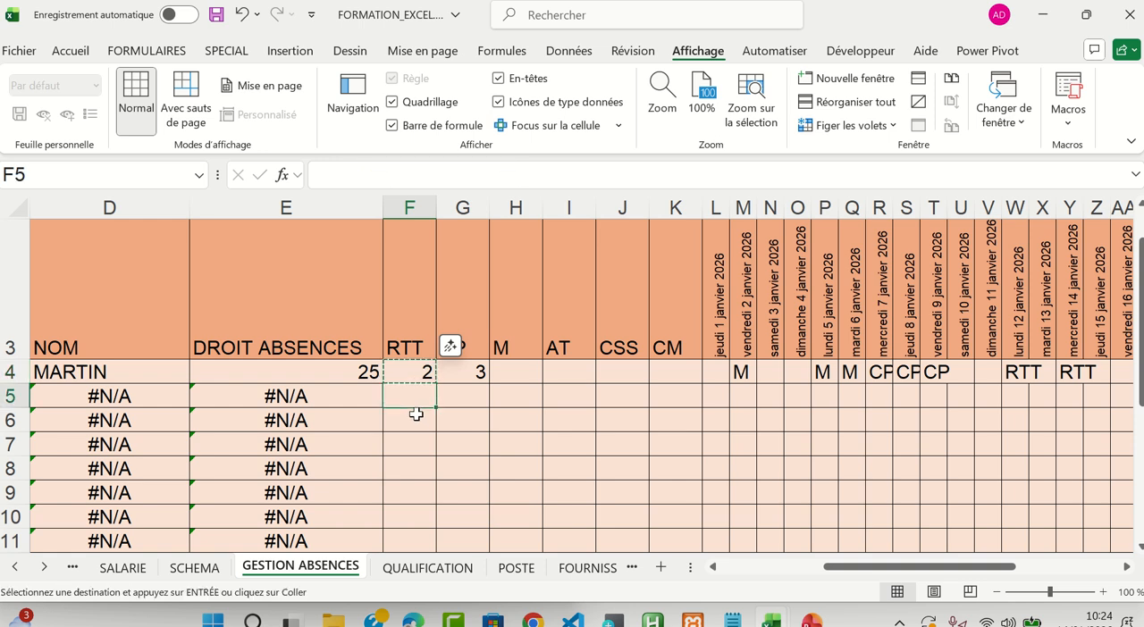
{"action": "key", "text": "ctrl+v"}
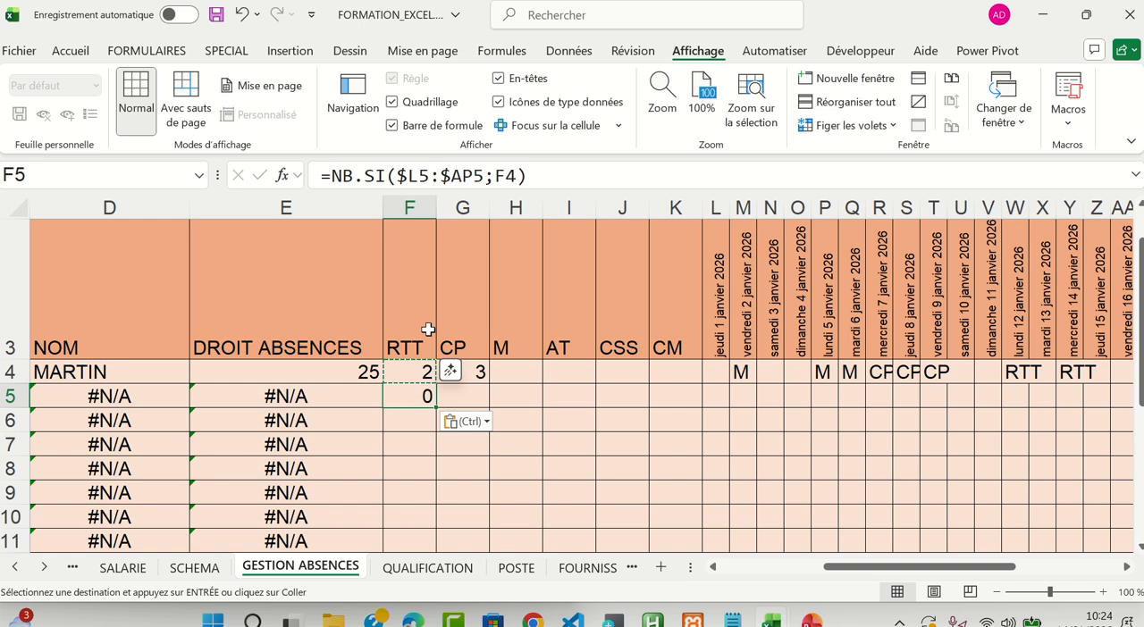
{"action": "left_click", "coordinate": [423, 330]}
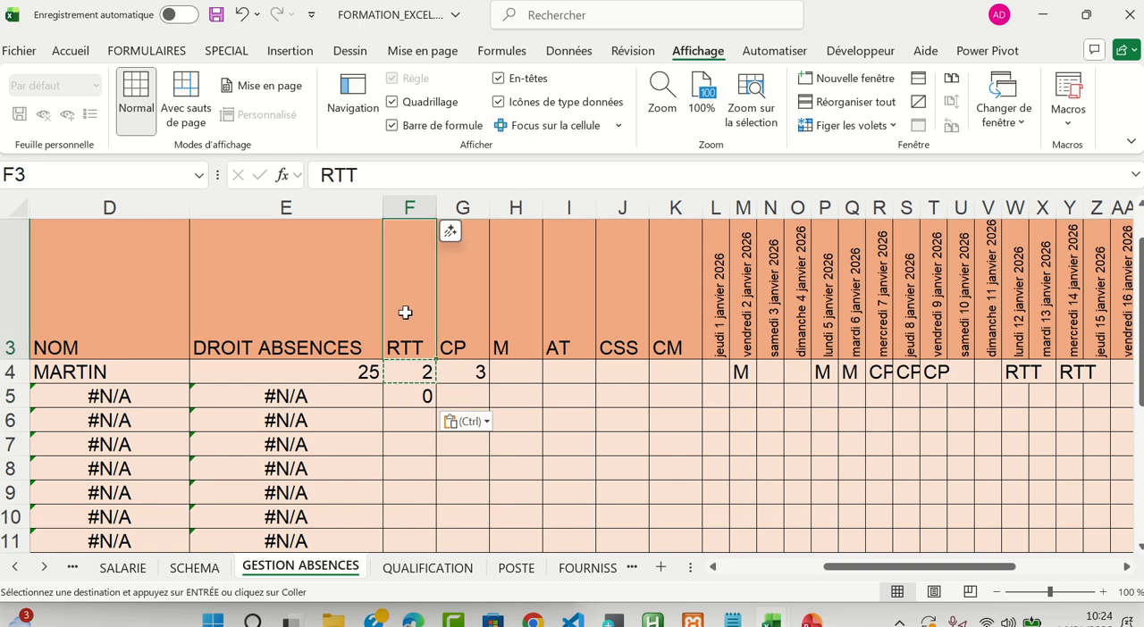
{"action": "left_click", "coordinate": [411, 395]}
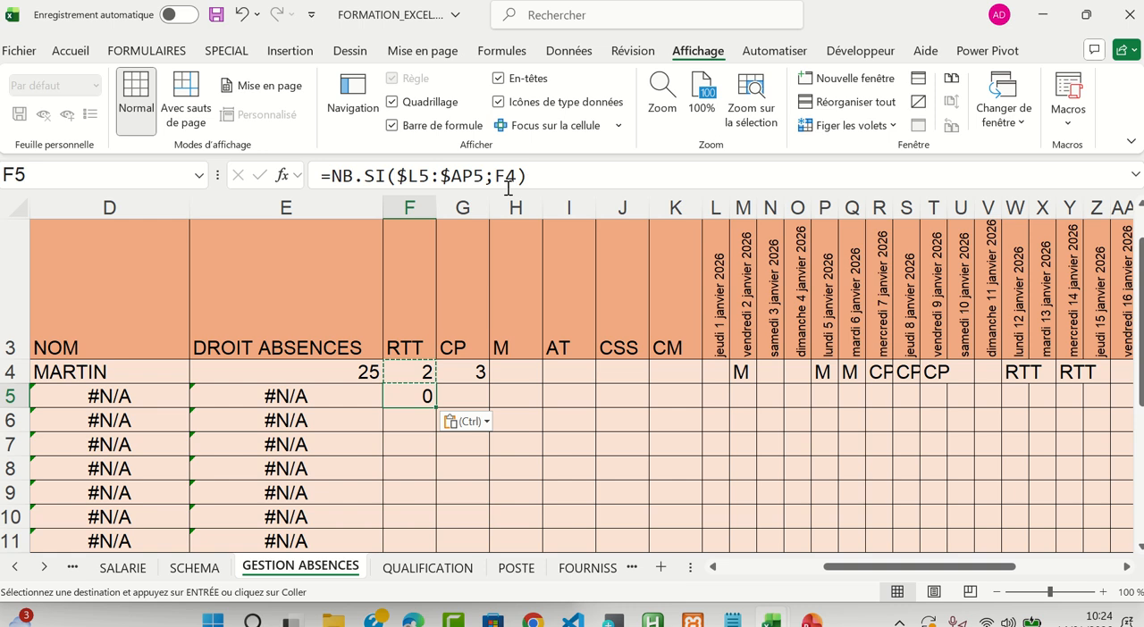
{"action": "key", "text": "ctrl+z"}
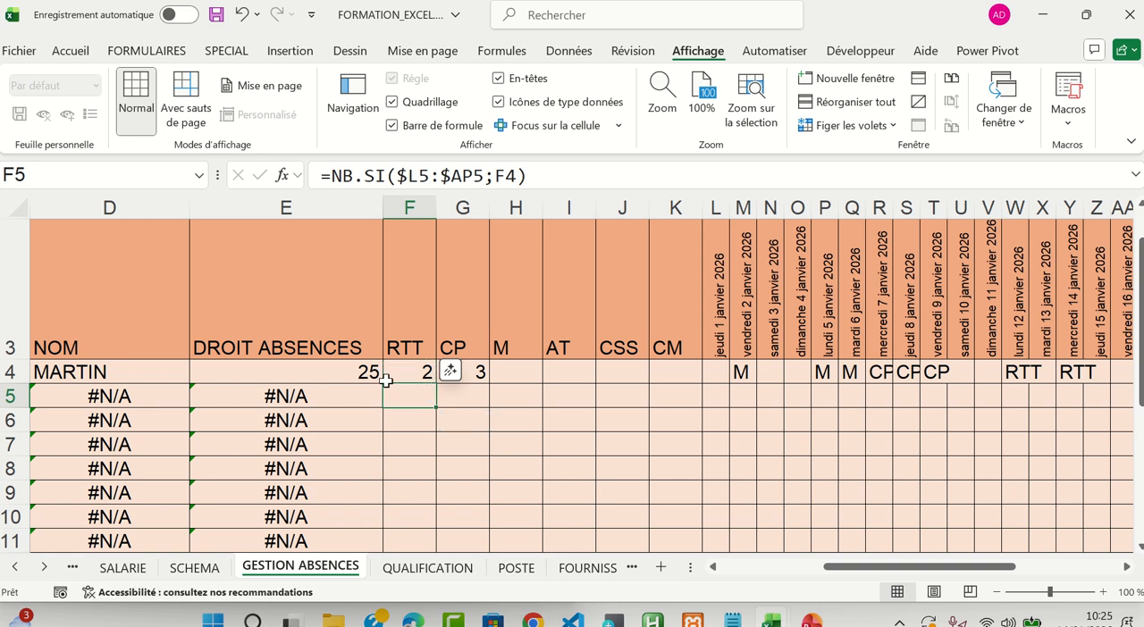
Lock only the row of the criterion in the F4 NB.SI formula, making it F$3, and validate the formula
{"action": "left_click", "coordinate": [411, 369]}
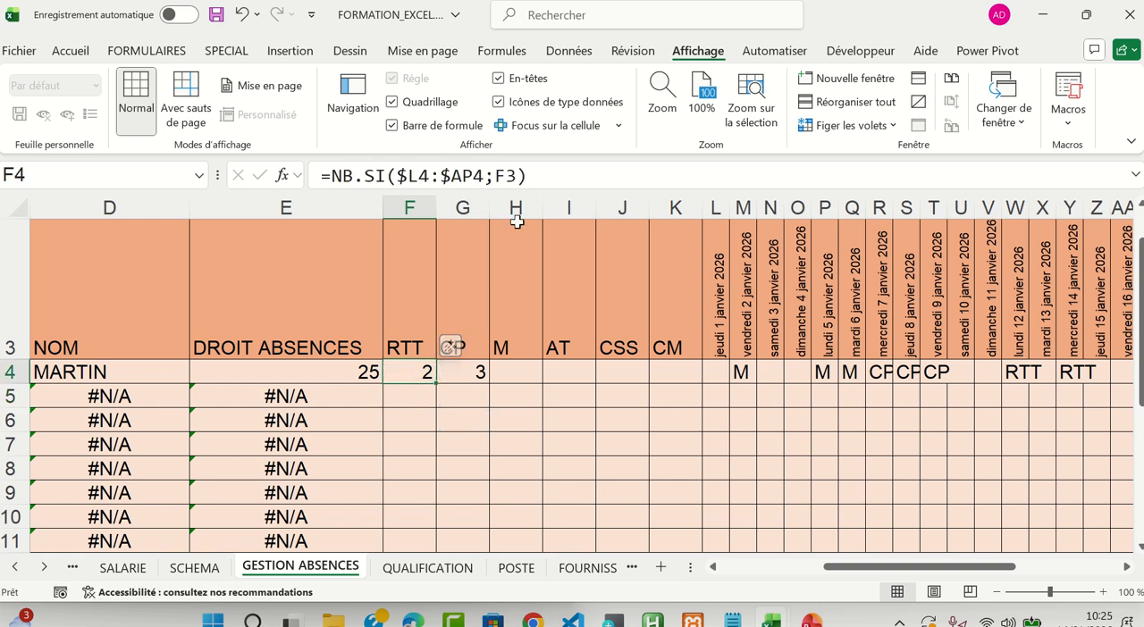
{"action": "left_click", "coordinate": [497, 176]}
{"action": "left_click_drag", "start_coordinate": [498, 176], "coordinate": [521, 176]}
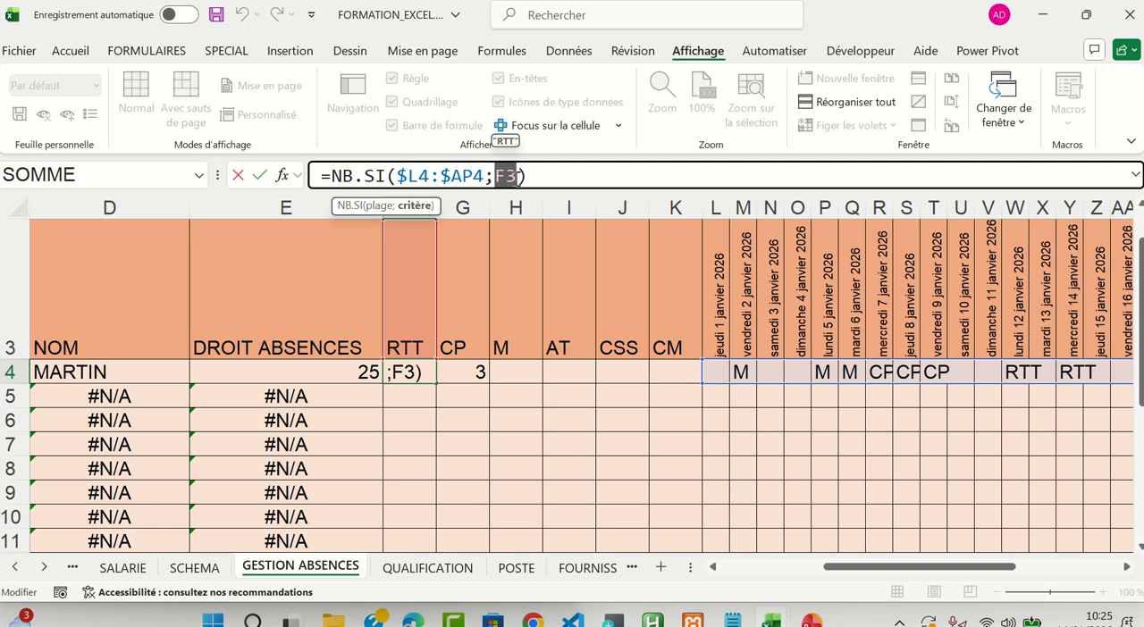
{"action": "key", "text": "F4"}
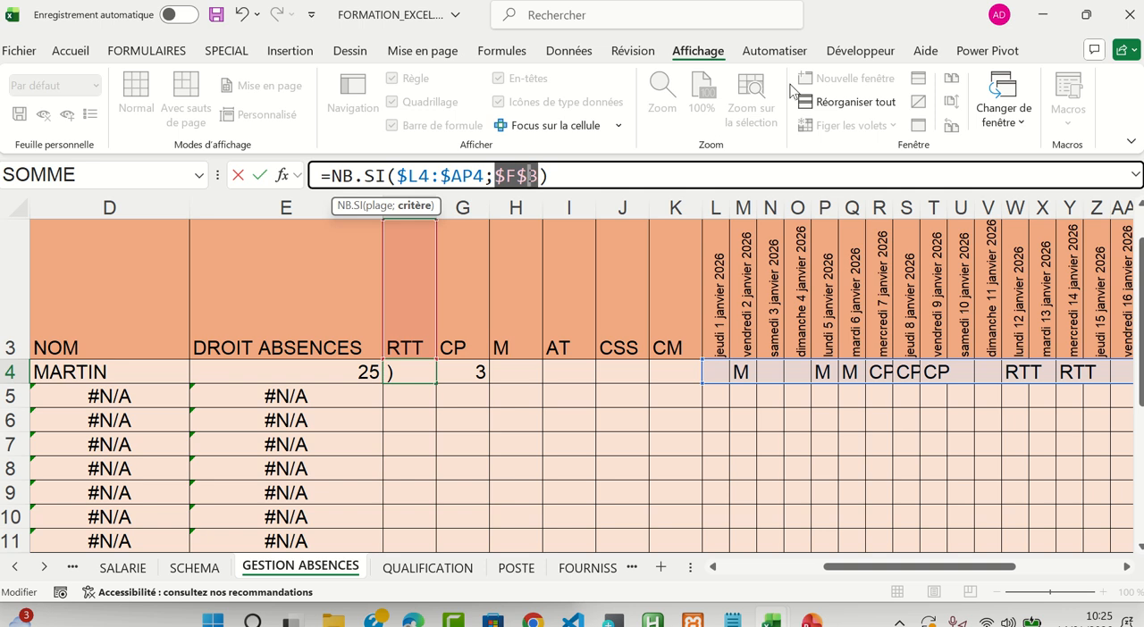
{"action": "key", "text": "F4"}
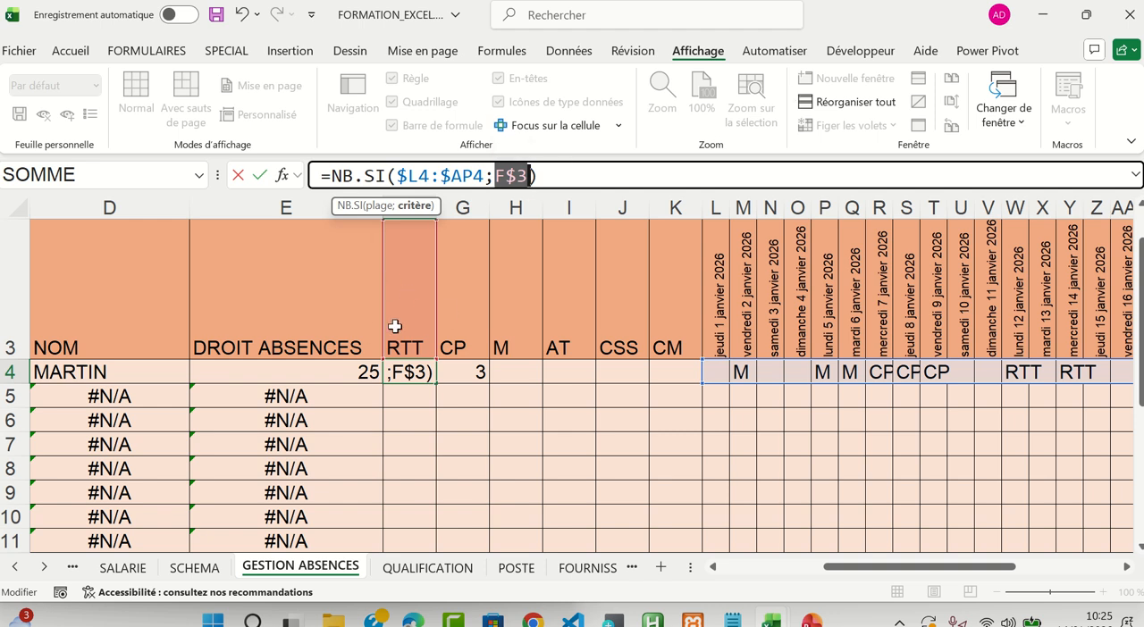
{"action": "key", "text": "Return"}
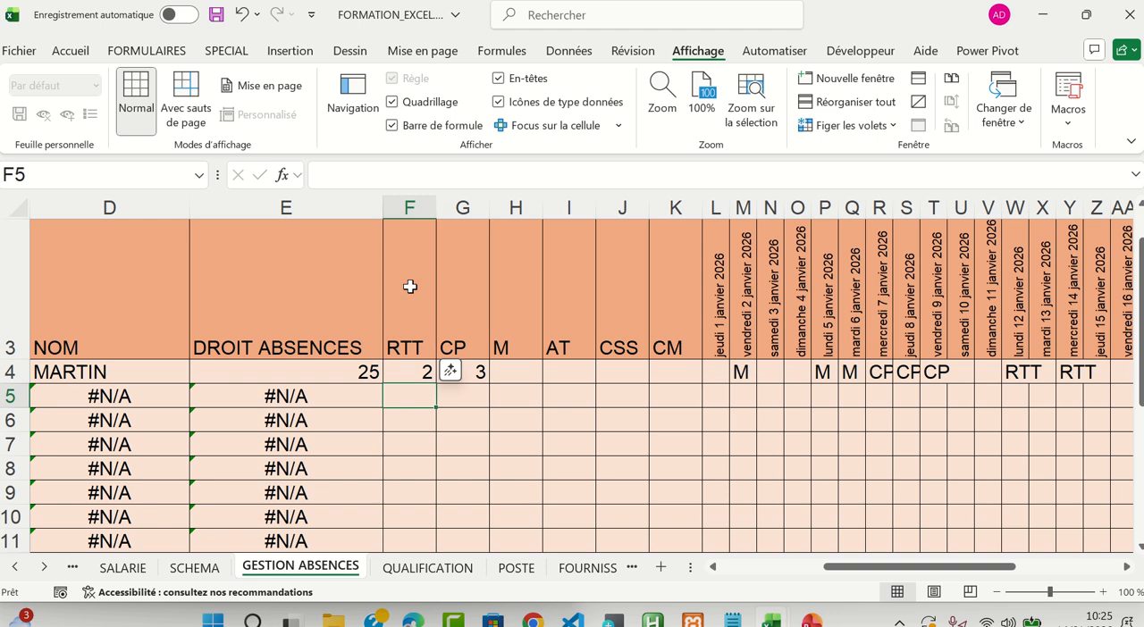
Clear G4, paste the F4 formula into it, and compare the criterion references in F4 and G4
{"action": "left_click", "coordinate": [471, 372]}
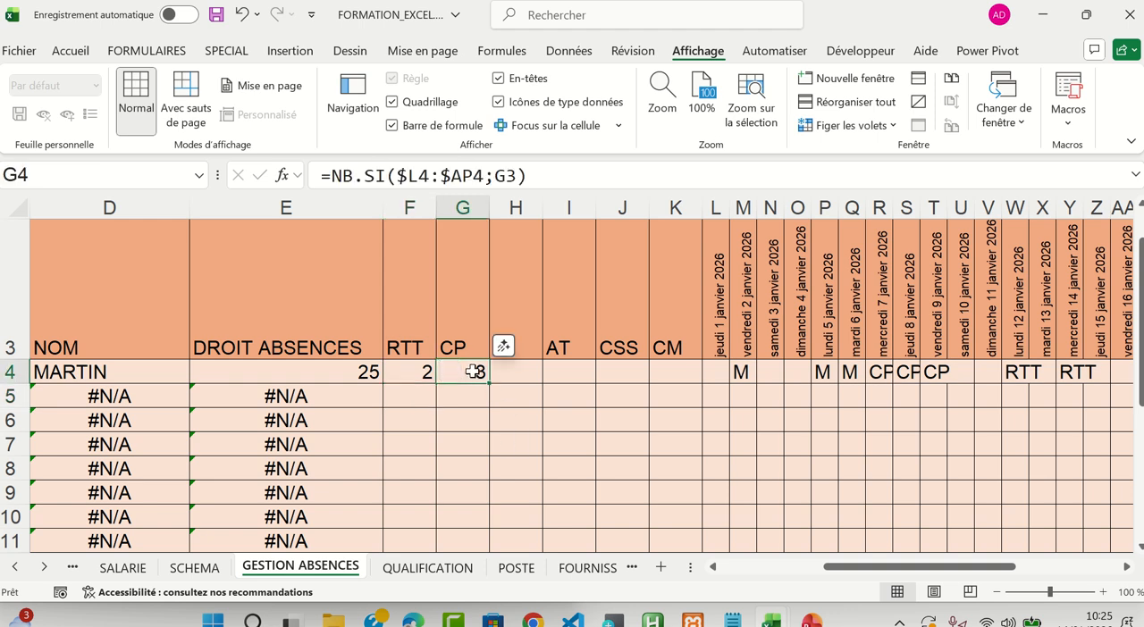
{"action": "key", "text": "Delete"}
{"action": "left_click", "coordinate": [420, 370]}
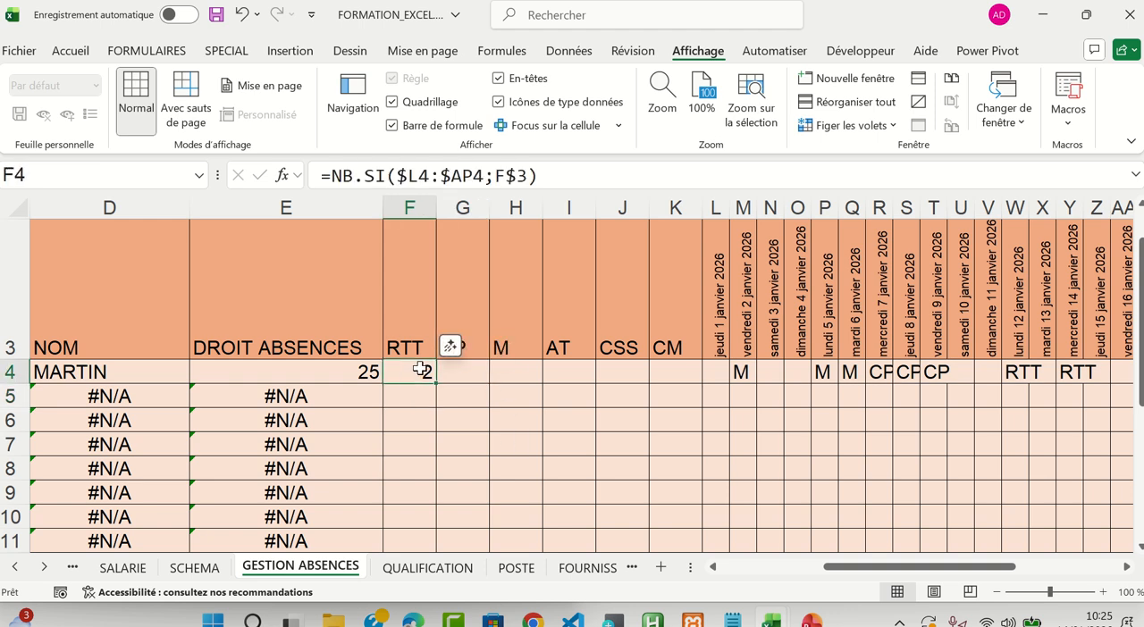
{"action": "key", "text": "ctrl+c"}
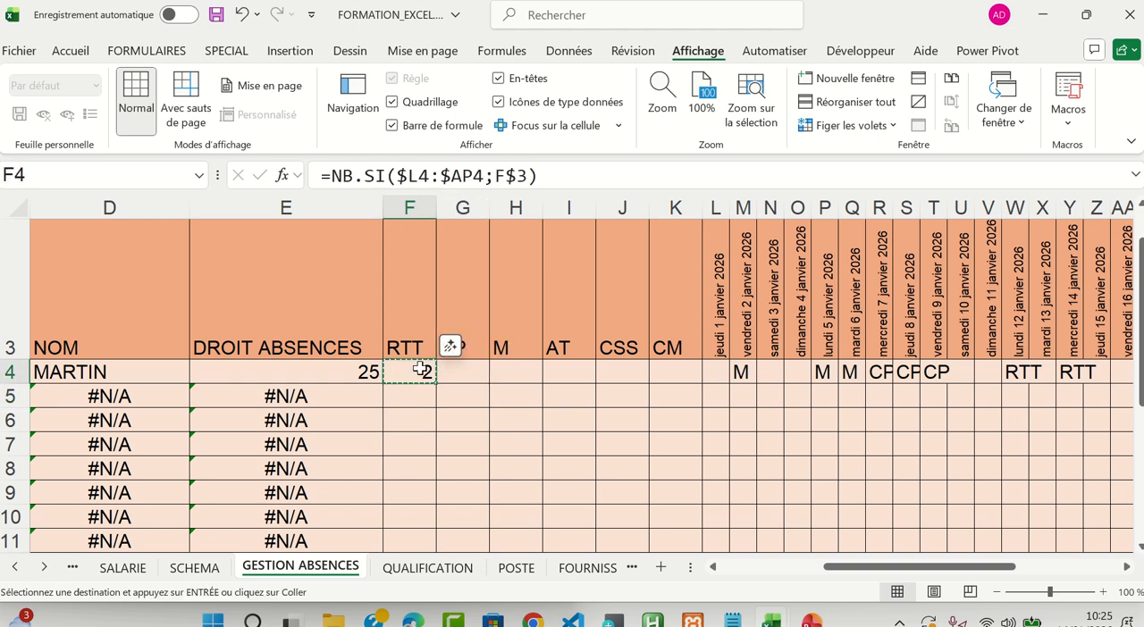
{"action": "left_click", "coordinate": [478, 370]}
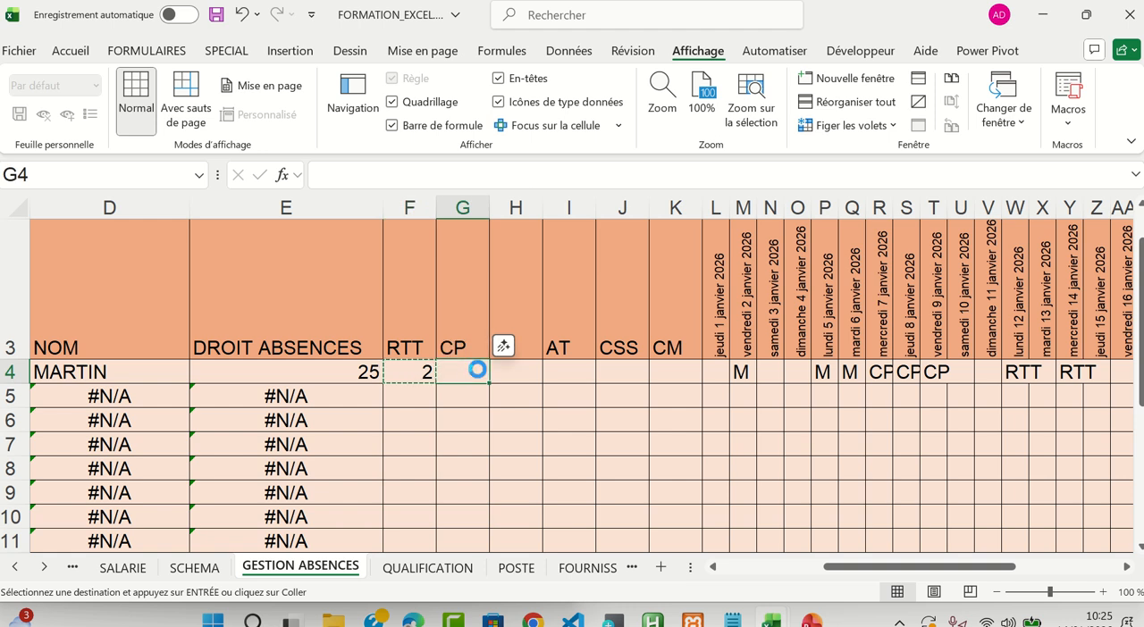
{"action": "key", "text": "ctrl+v"}
{"action": "left_click", "coordinate": [420, 371]}
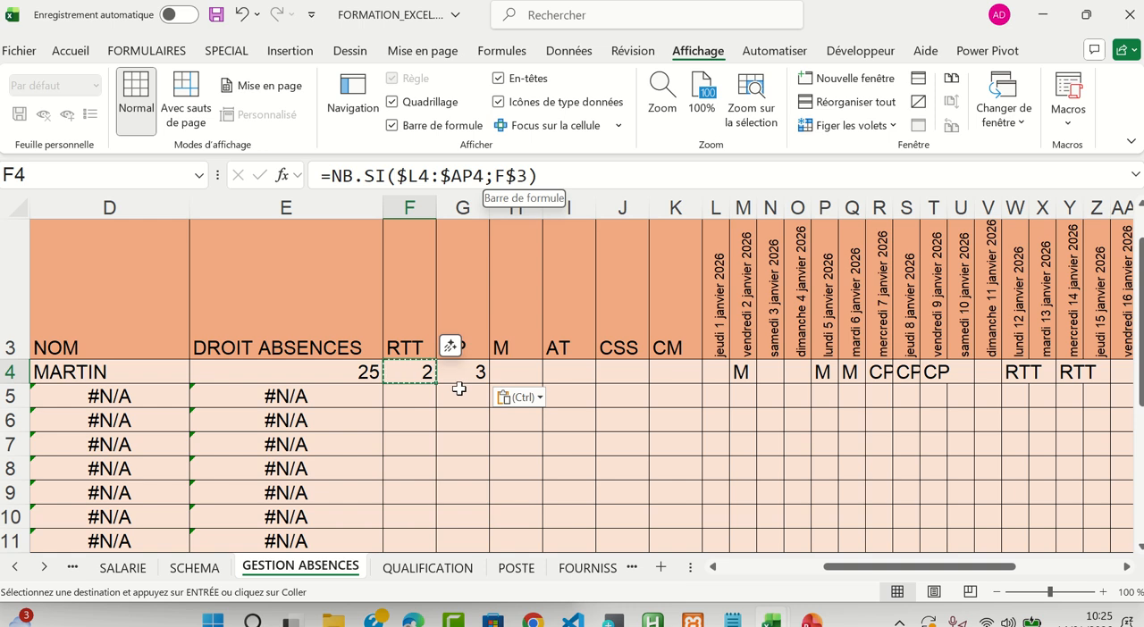
{"action": "left_click", "coordinate": [456, 372]}
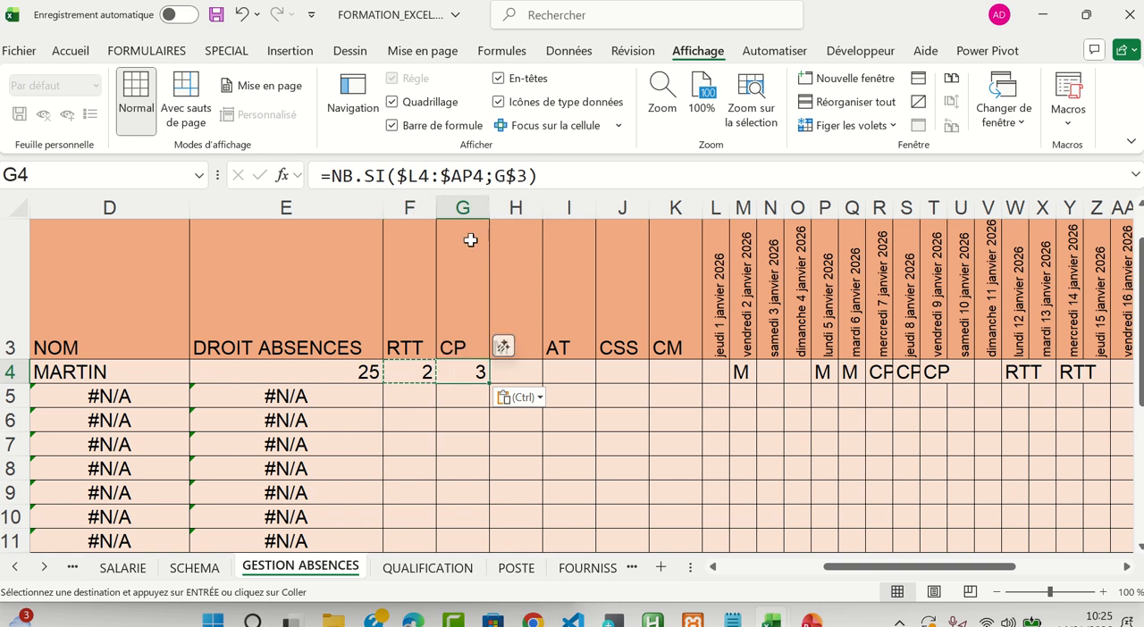
Paste the F4 formula down into F5 and check its criterion against the RTT header without editing the formula
{"action": "left_click", "coordinate": [420, 374]}
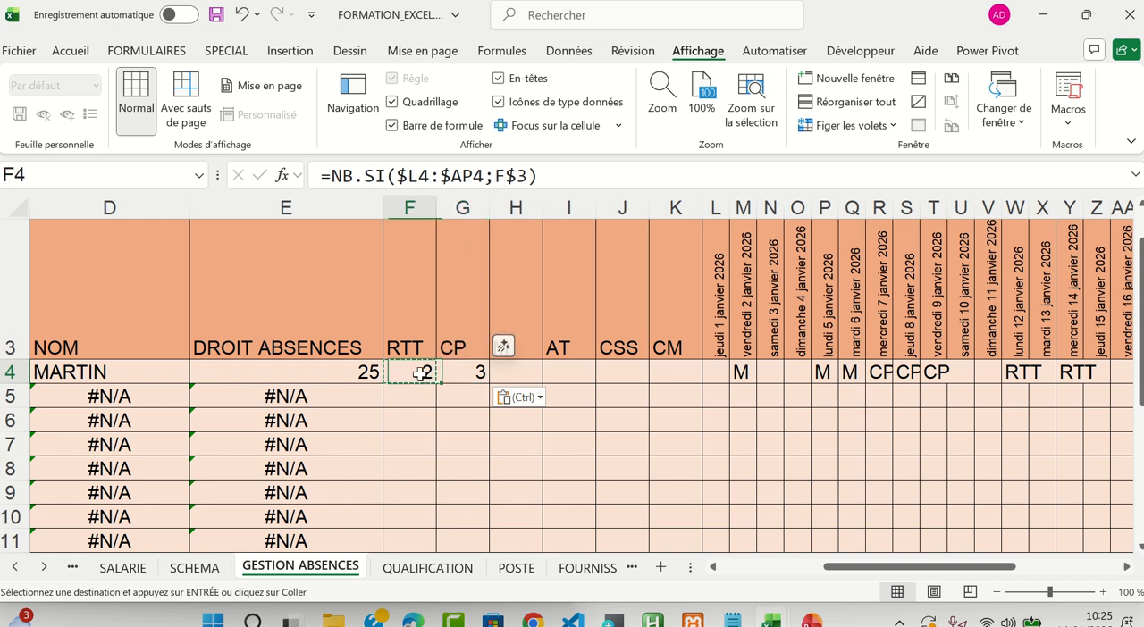
{"action": "key", "text": "Down"}
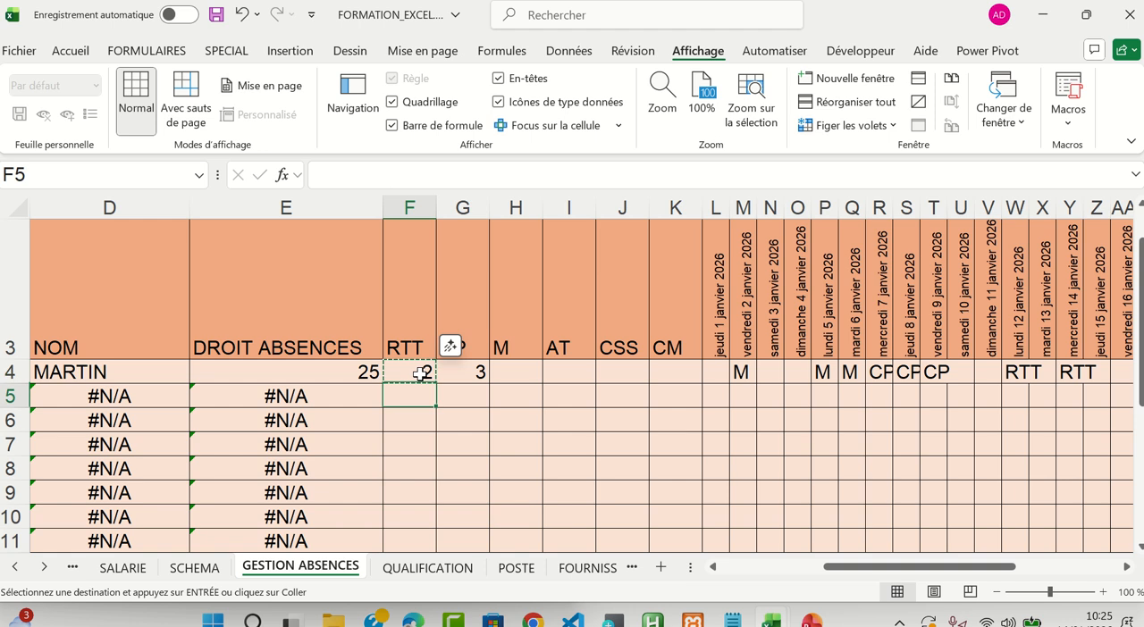
{"action": "key", "text": "ctrl+v"}
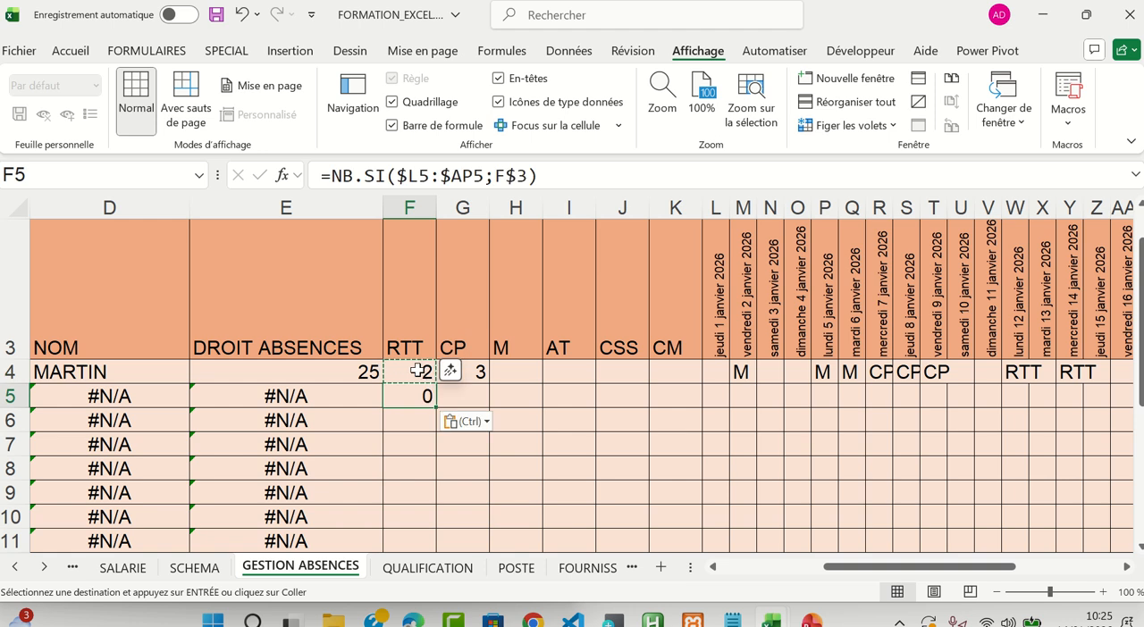
{"action": "left_click", "coordinate": [418, 369]}
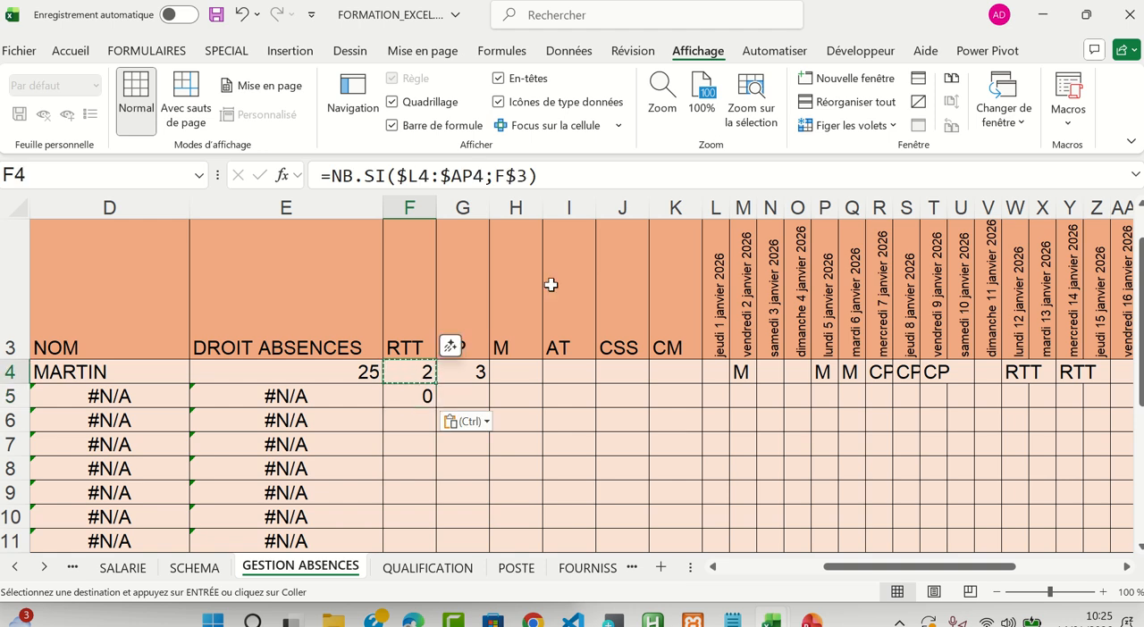
{"action": "left_click", "coordinate": [411, 400]}
{"action": "left_click_drag", "start_coordinate": [496, 175], "coordinate": [521, 176]}
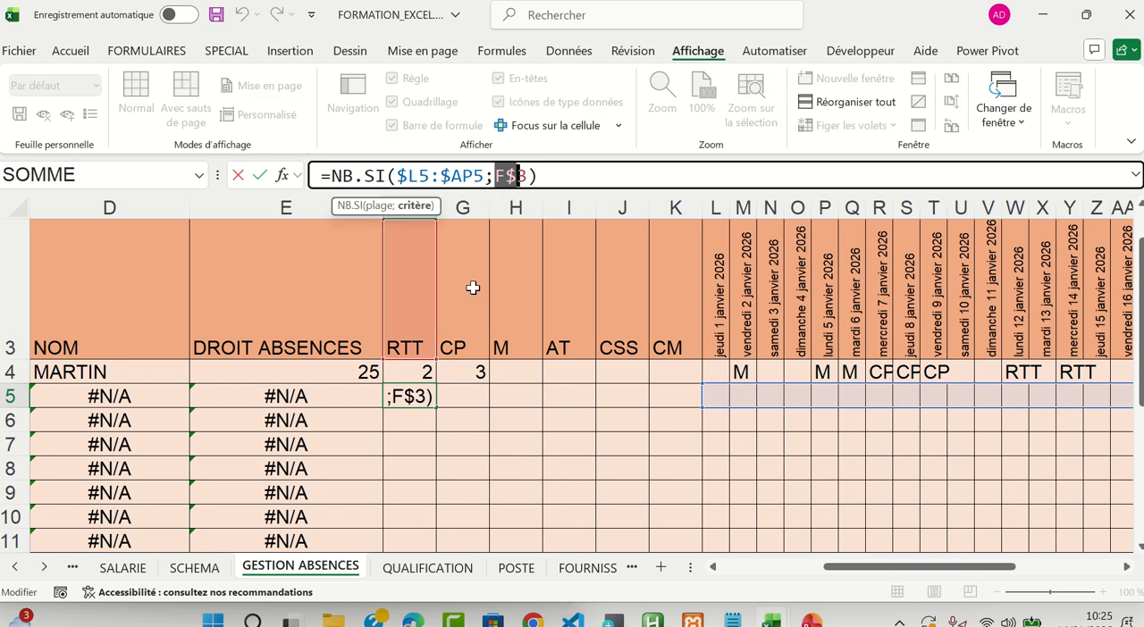
{"action": "key", "text": "Escape"}
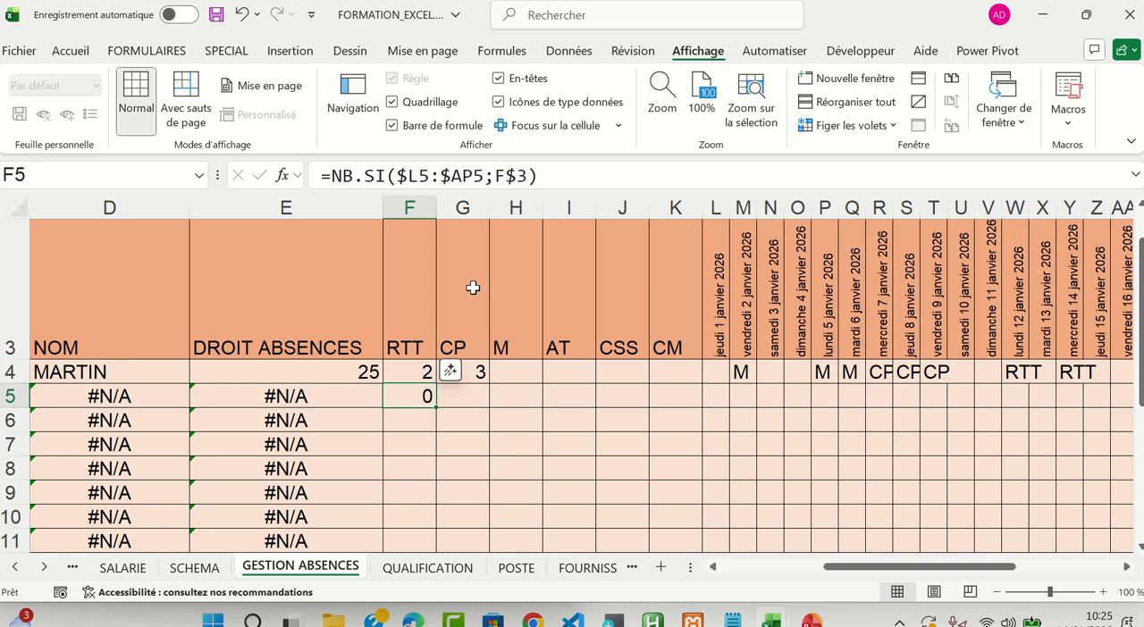
Clear the test copies of the formula from G4 and F5
{"action": "left_click", "coordinate": [425, 374]}
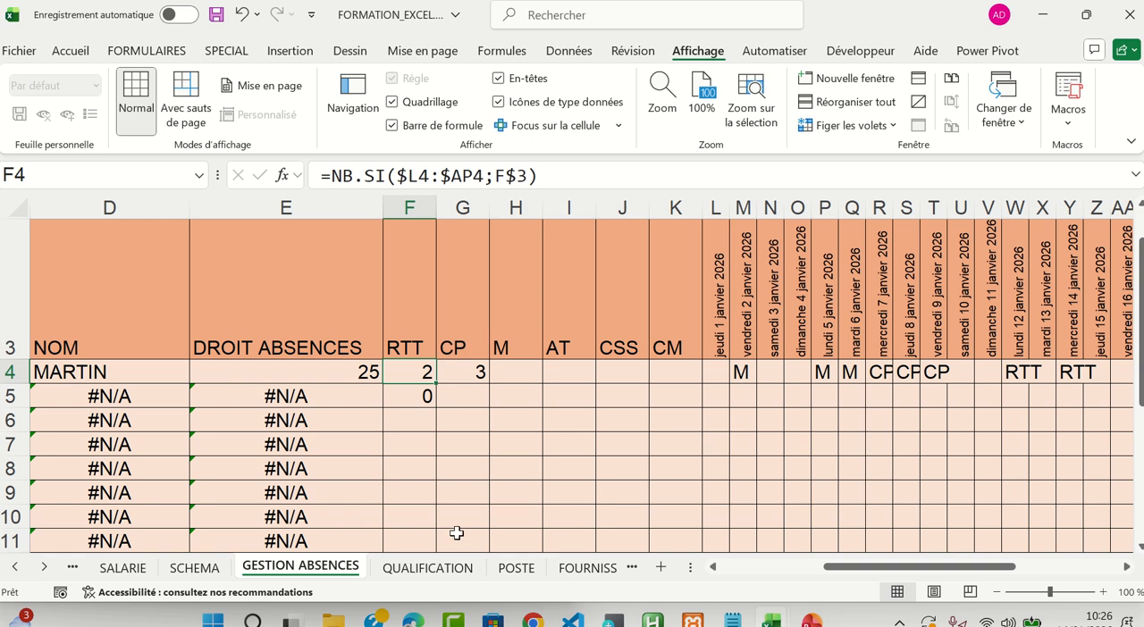
{"action": "left_click", "coordinate": [471, 372]}
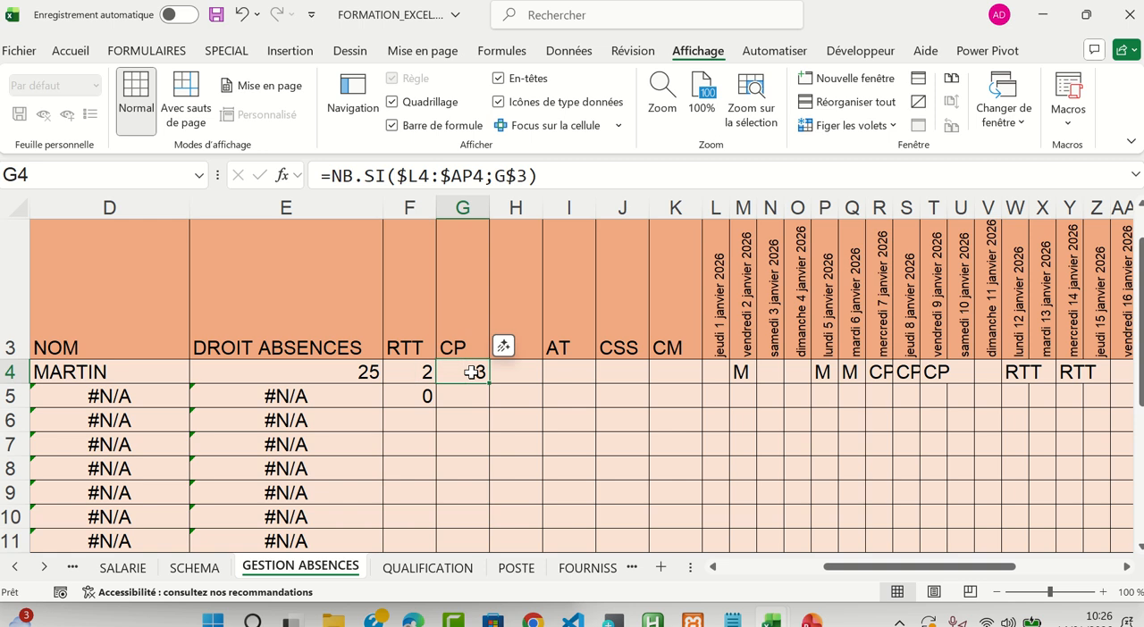
{"action": "key", "text": "Delete"}
{"action": "left_click", "coordinate": [416, 398]}
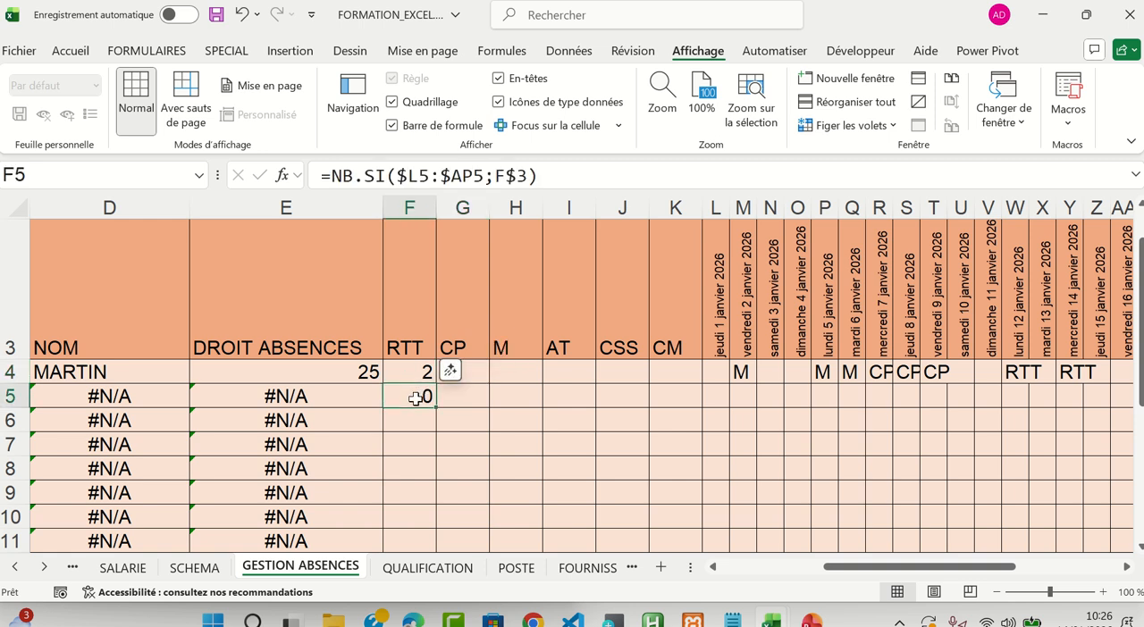
{"action": "key", "text": "Delete"}
Copy the F4 formula across G4:K4 and check the header reference in each cell from F4 to K4
{"action": "left_click", "coordinate": [416, 373]}
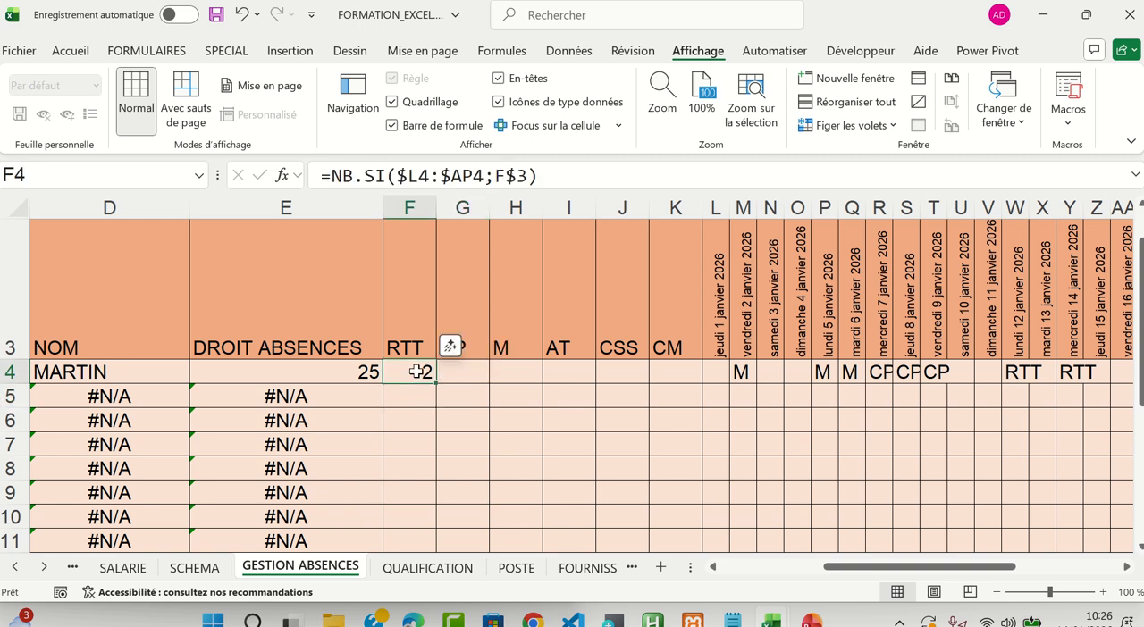
{"action": "key", "text": "ctrl+c"}
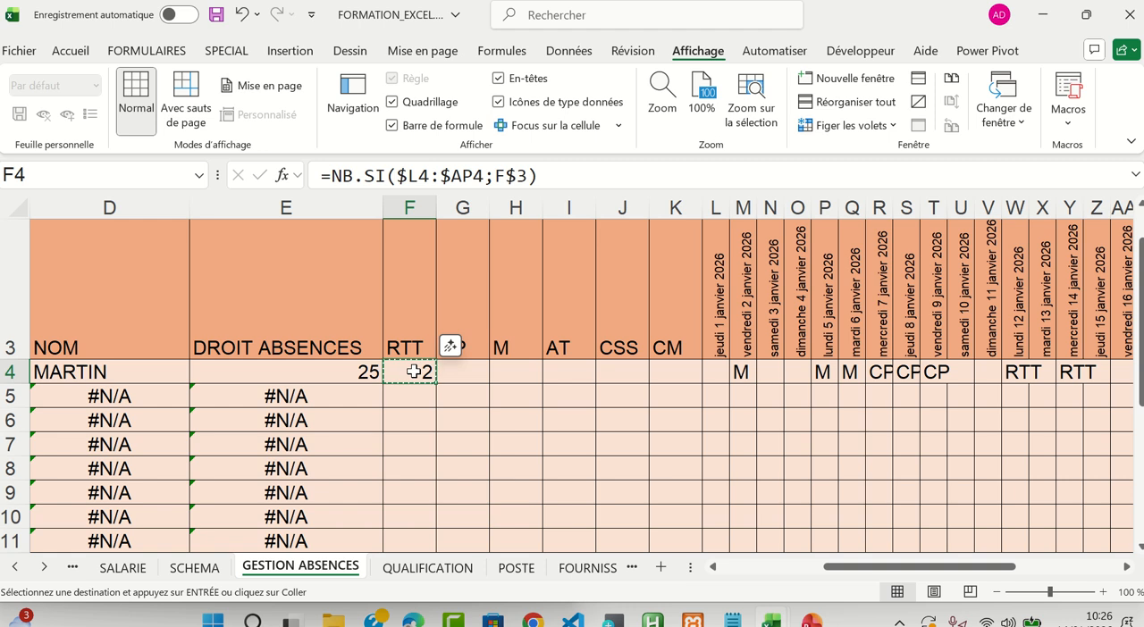
{"action": "left_click_drag", "start_coordinate": [458, 374], "coordinate": [670, 378]}
{"action": "key", "text": "ctrl+v"}
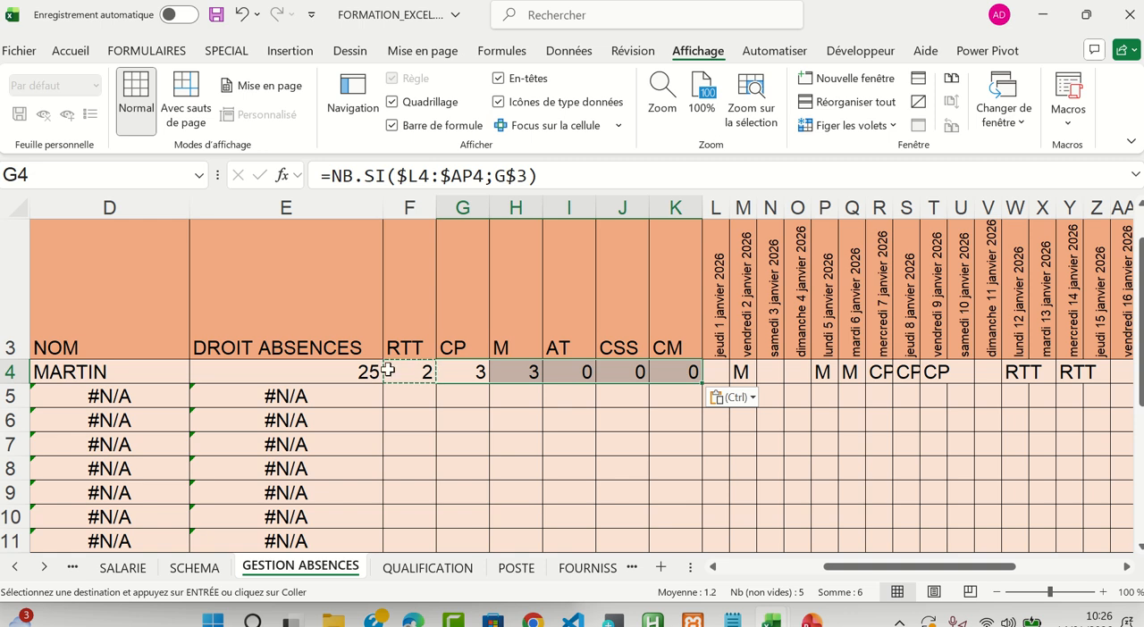
{"action": "left_click", "coordinate": [419, 370]}
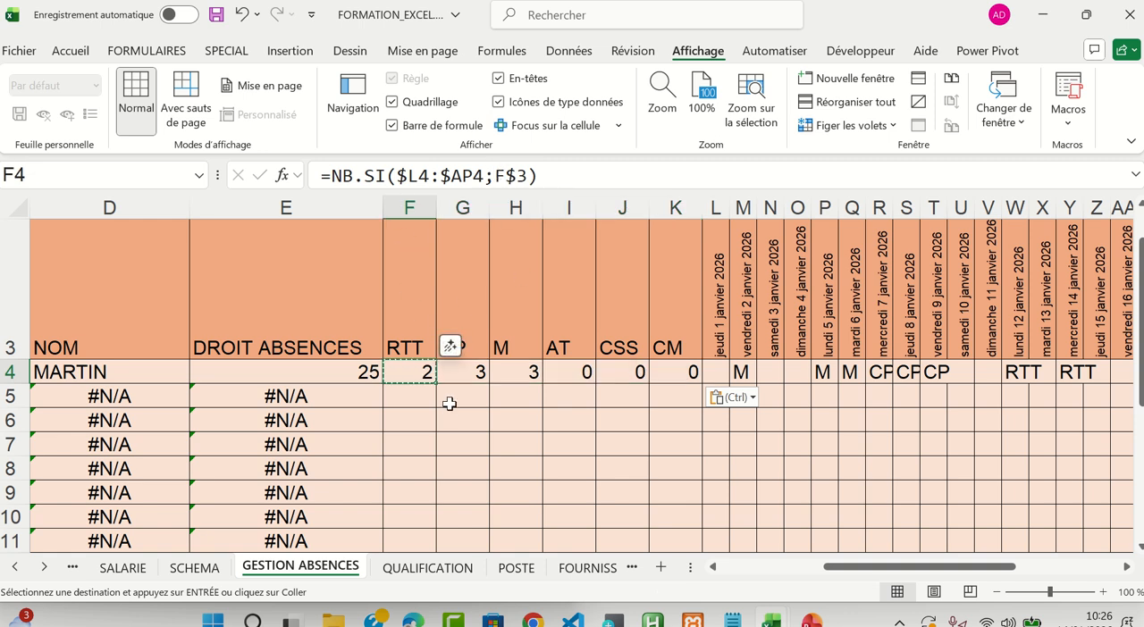
{"action": "left_click", "coordinate": [470, 377]}
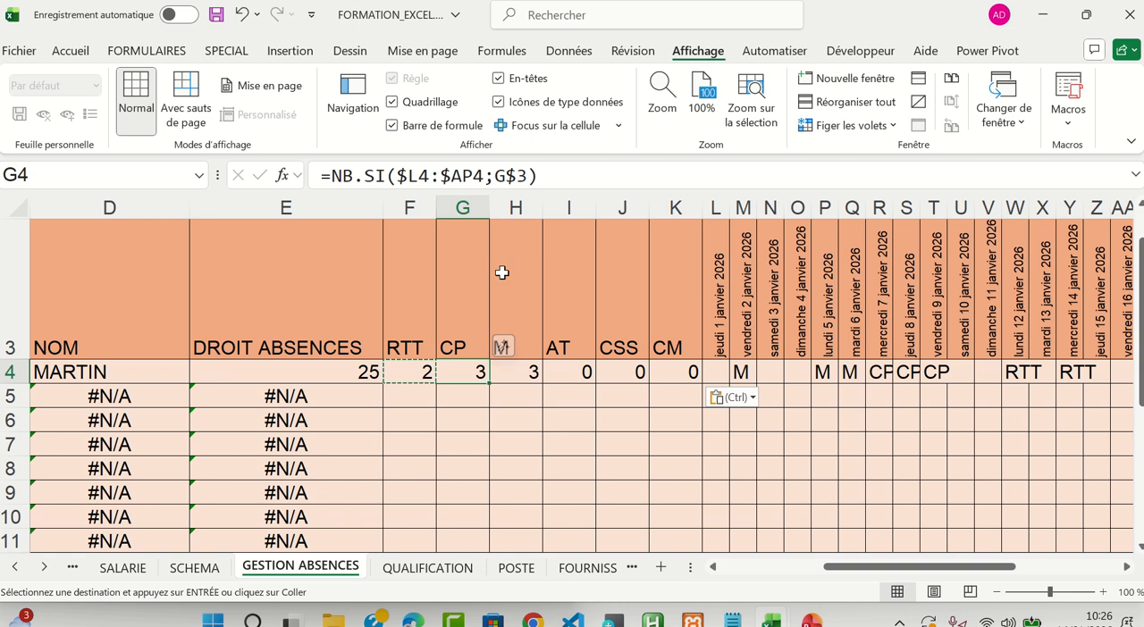
{"action": "left_click", "coordinate": [527, 373]}
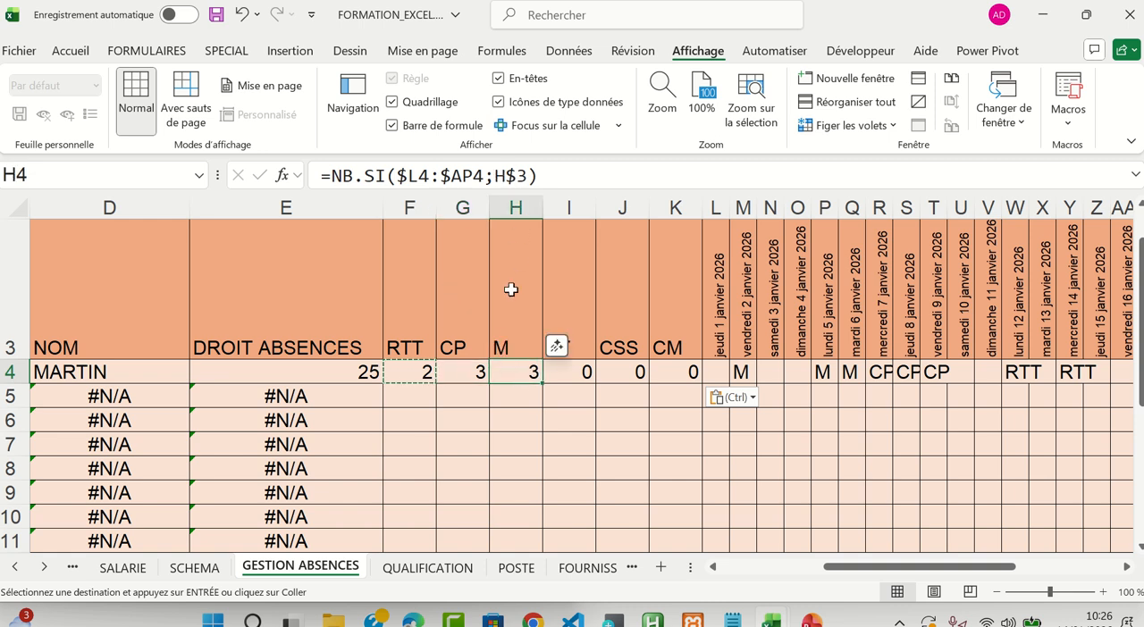
{"action": "left_click", "coordinate": [579, 373]}
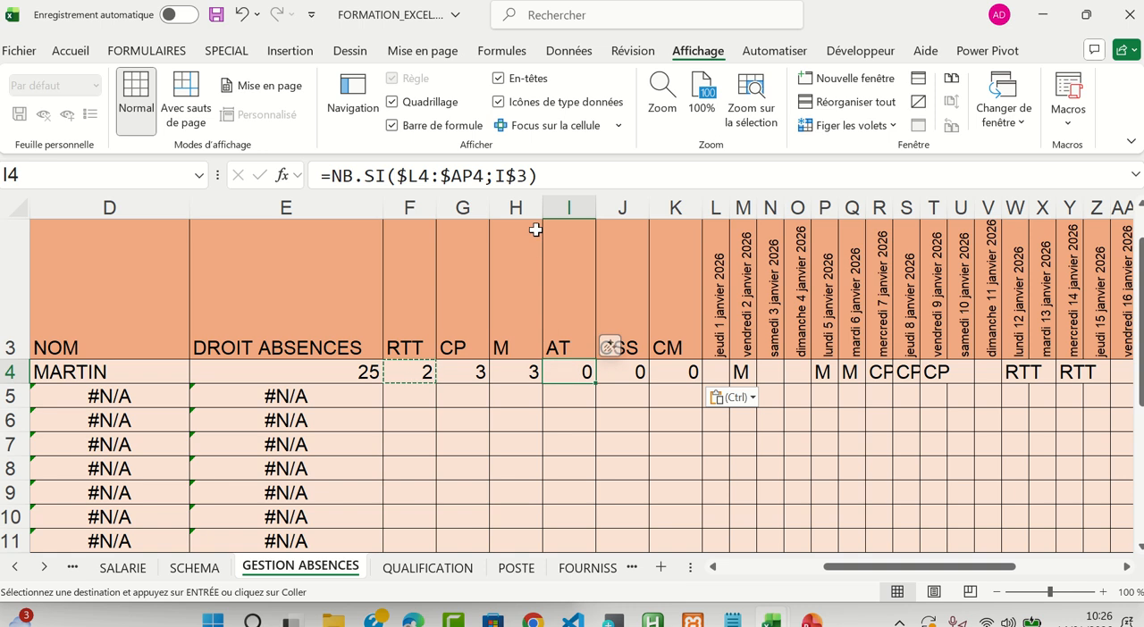
{"action": "left_click", "coordinate": [633, 373]}
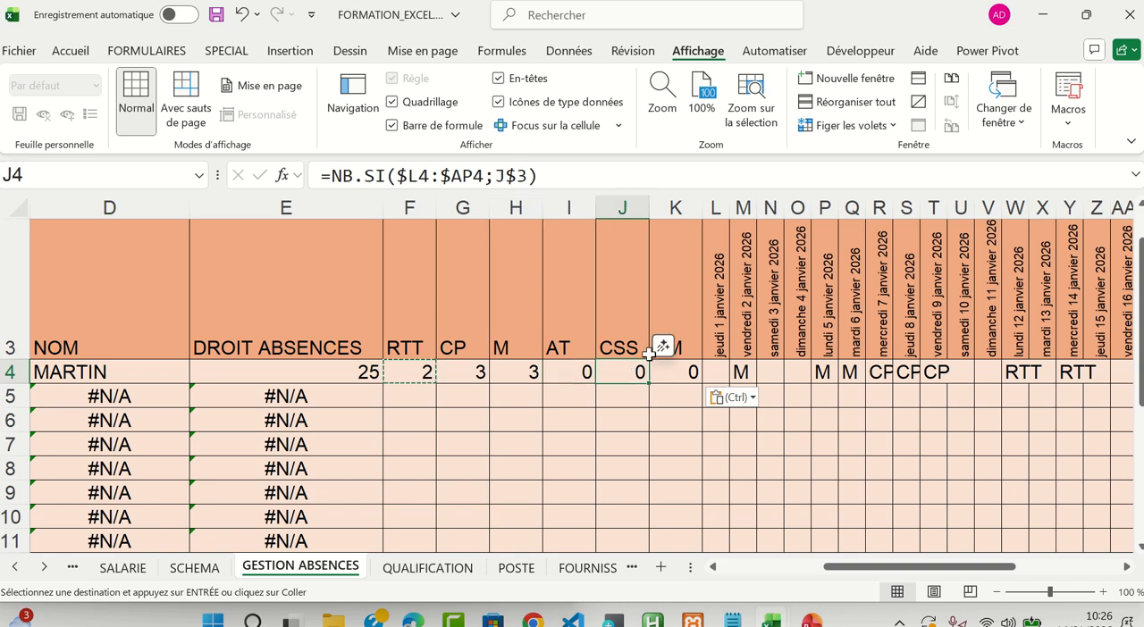
{"action": "left_click", "coordinate": [685, 374]}
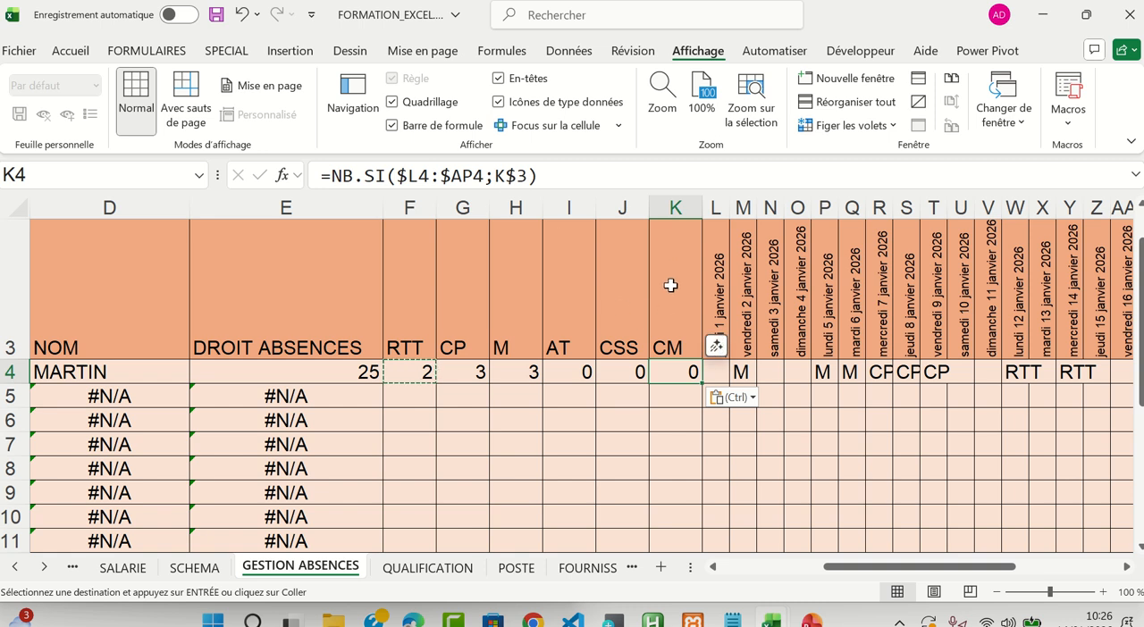
Copy the F4:K4 formulas down to rows 5 through 8 and check the references in F5, I5, H6 and K7
{"action": "left_click_drag", "start_coordinate": [418, 374], "coordinate": [684, 374]}
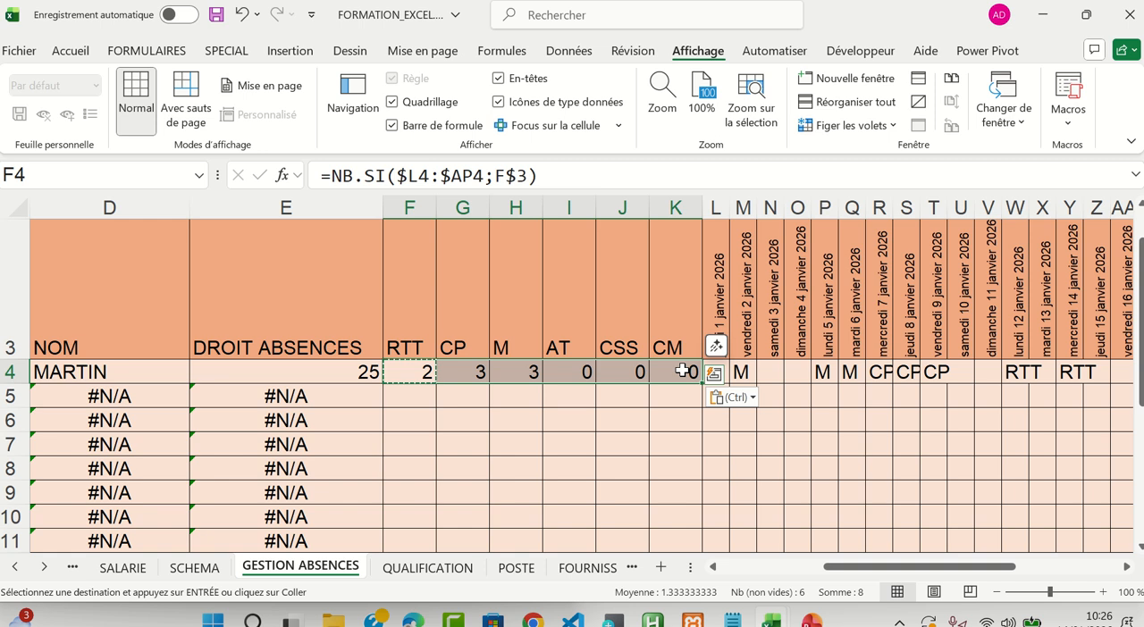
{"action": "key", "text": "ctrl+c"}
{"action": "left_click_drag", "start_coordinate": [409, 396], "coordinate": [410, 469]}
{"action": "key", "text": "ctrl+v"}
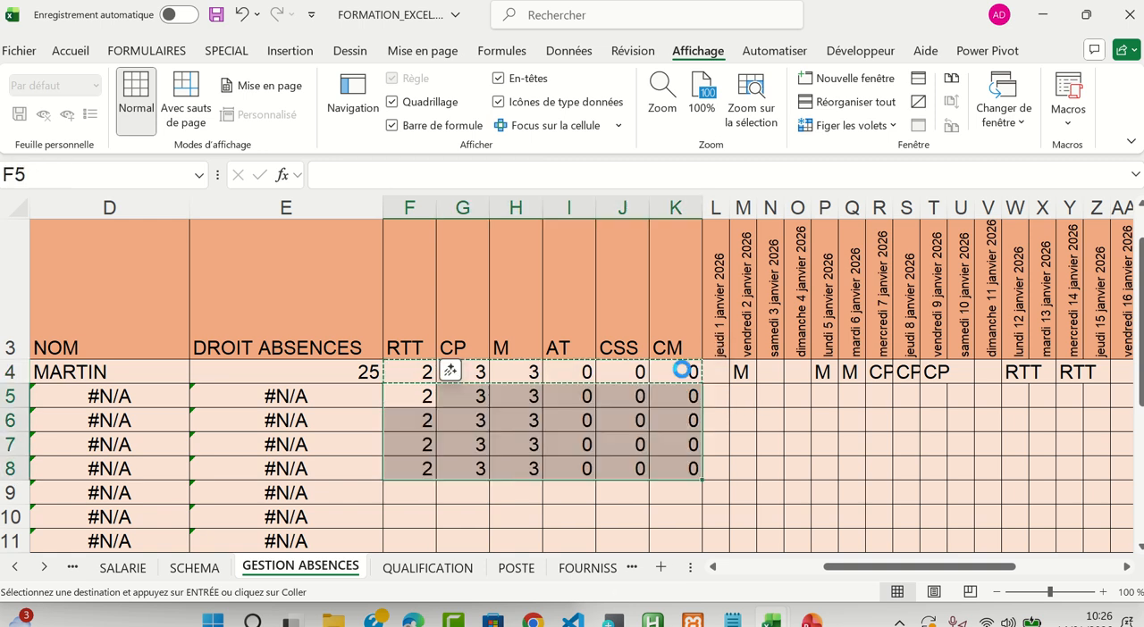
{"action": "left_click", "coordinate": [424, 394]}
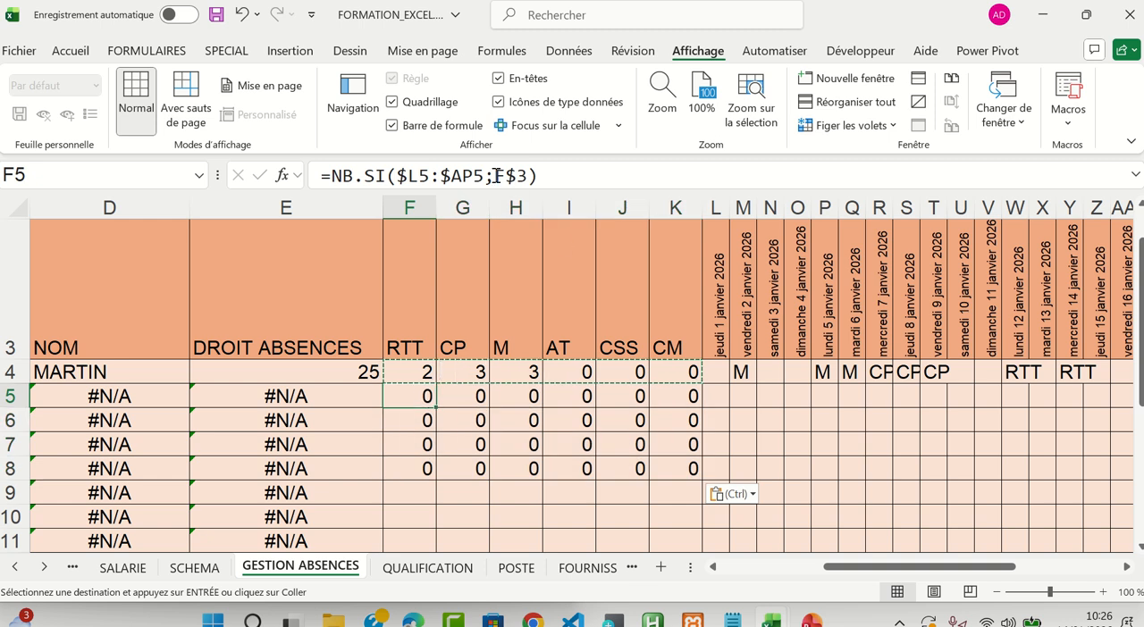
{"action": "left_click", "coordinate": [583, 397]}
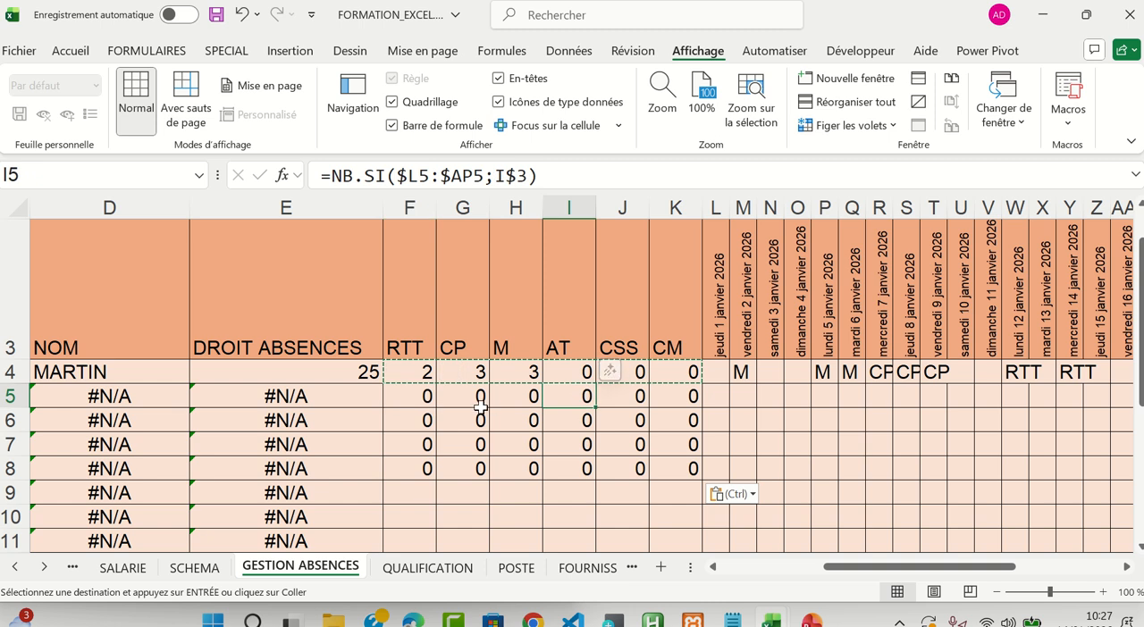
{"action": "left_click", "coordinate": [527, 423]}
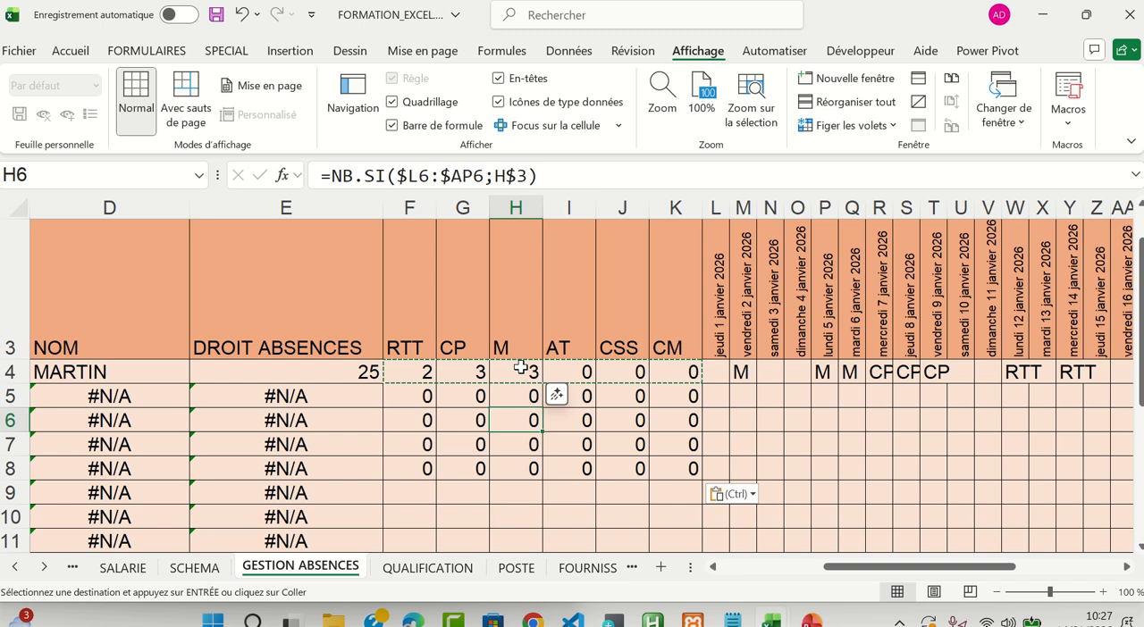
{"action": "left_click", "coordinate": [688, 441]}
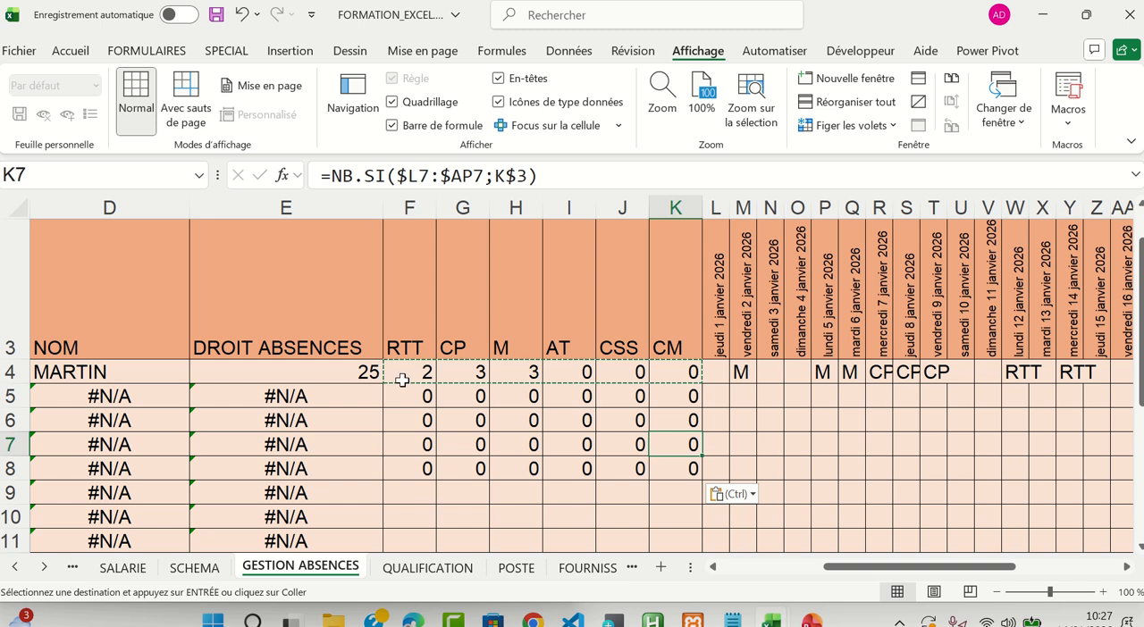
Clear the copied formulas from G4:K9 and F5:F9, keeping only the formula in F4
{"action": "left_click_drag", "start_coordinate": [478, 375], "coordinate": [668, 488]}
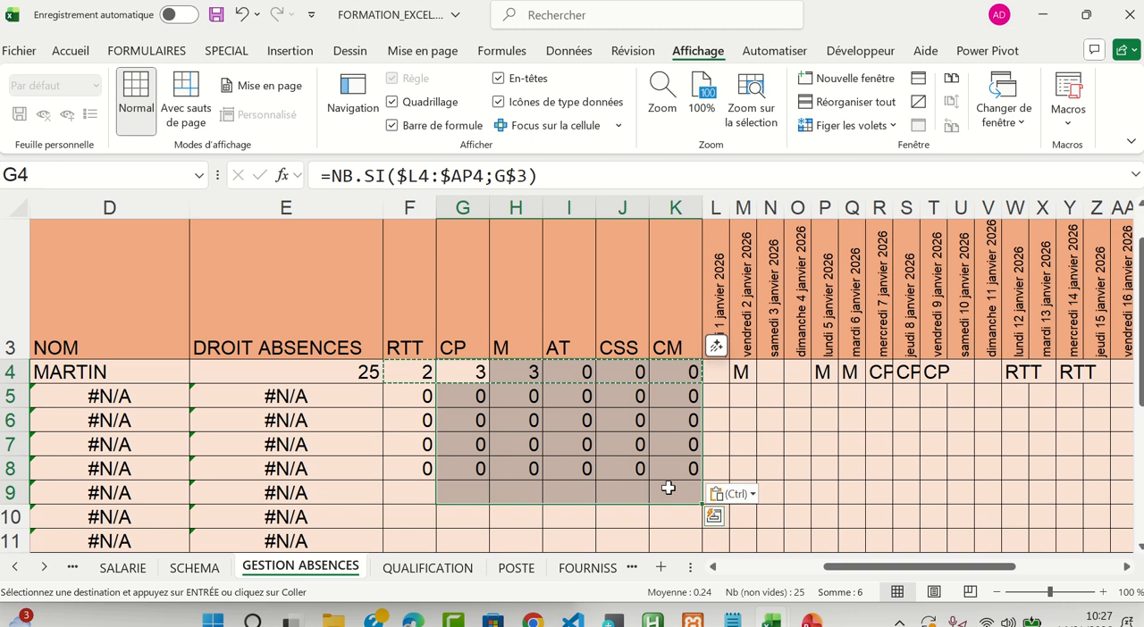
{"action": "key", "text": "Delete"}
{"action": "left_click_drag", "start_coordinate": [416, 397], "coordinate": [420, 492]}
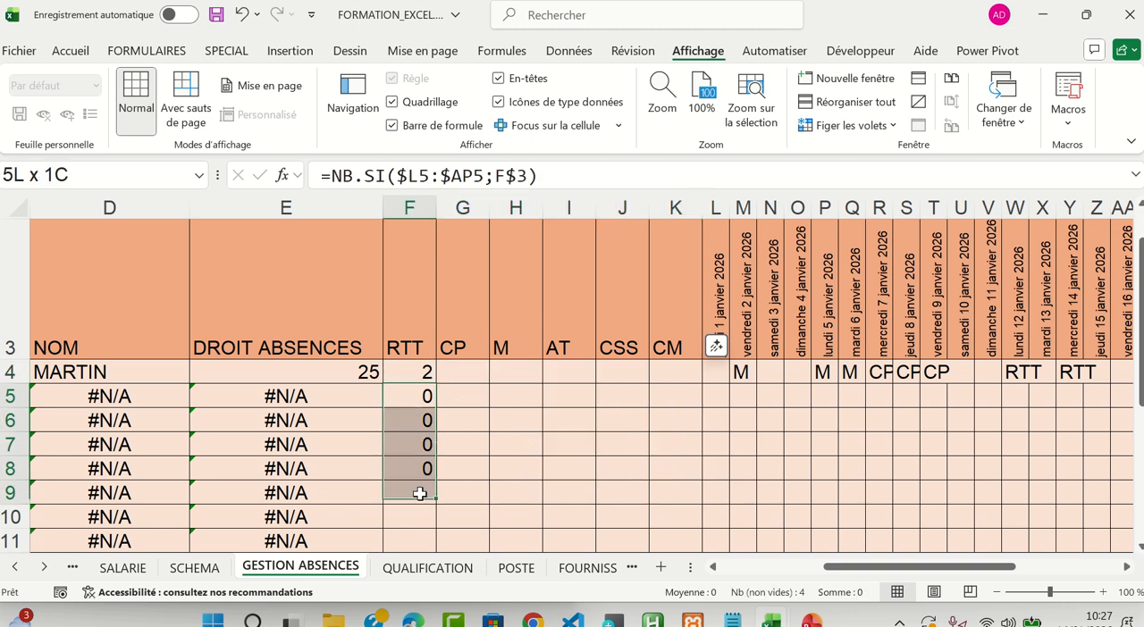
{"action": "key", "text": "Delete"}
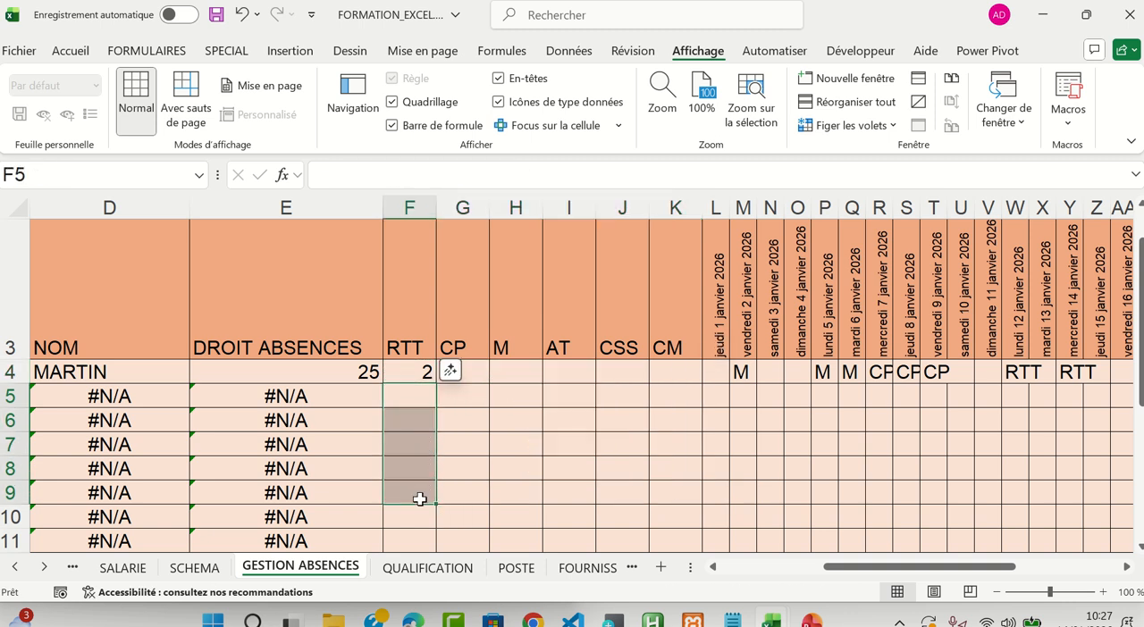
Copy the F4 formula and paste it in one go over the whole range F4:K20
{"action": "left_click", "coordinate": [418, 372]}
{"action": "key", "text": "ctrl+c"}
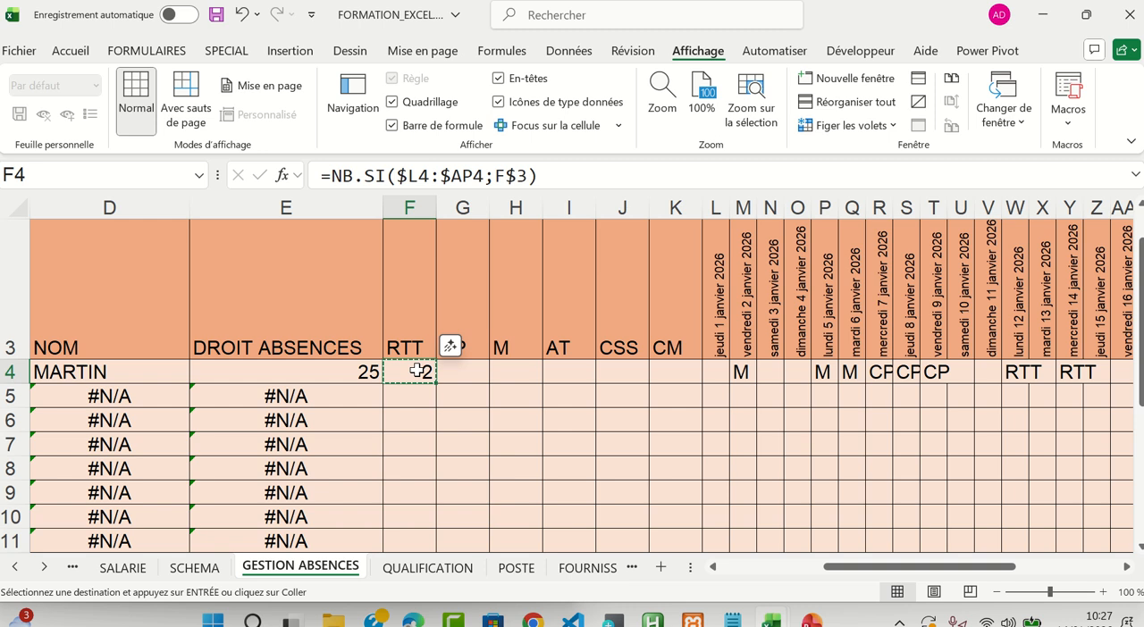
{"action": "key", "text": "shift+Right"}
{"action": "key", "text": "shift+Right"}
{"action": "key", "text": "shift+Right"}
{"action": "key", "text": "shift+Right"}
{"action": "key", "text": "shift+Right"}
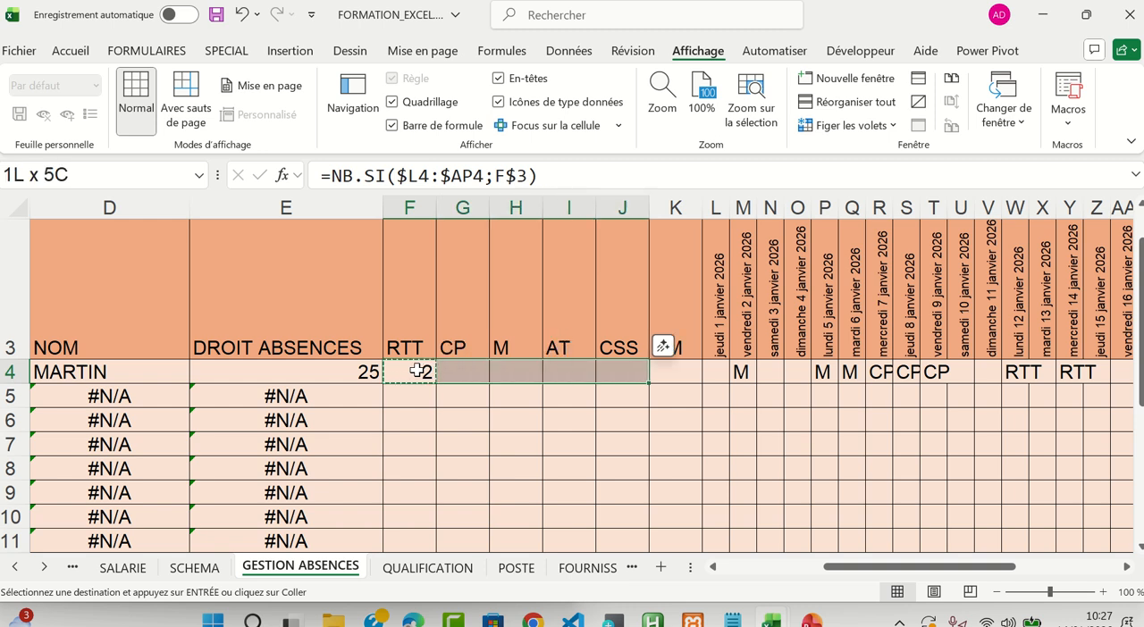
{"action": "key", "text": "shift+Down"}
{"action": "key", "text": "shift+Down"}
{"action": "key", "text": "shift+Down"}
{"action": "key", "text": "shift+Down"}
{"action": "key", "text": "shift+Down"}
{"action": "key", "text": "shift+Down"}
{"action": "key", "text": "shift+Down"}
{"action": "key", "text": "shift+Down"}
{"action": "key", "text": "shift+Down"}
{"action": "key", "text": "shift+Down"}
{"action": "key", "text": "shift+Down"}
{"action": "key", "text": "shift+Down"}
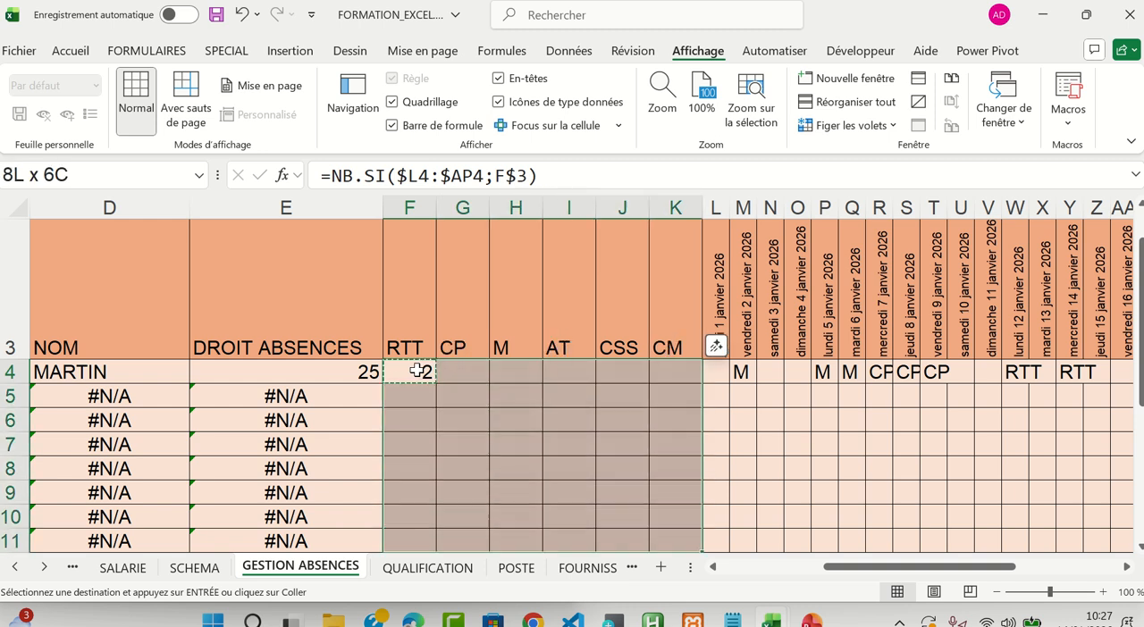
{"action": "key", "text": "shift+Down"}
{"action": "key", "text": "shift+Down"}
{"action": "key", "text": "shift+Down"}
{"action": "key", "text": "shift+Down"}
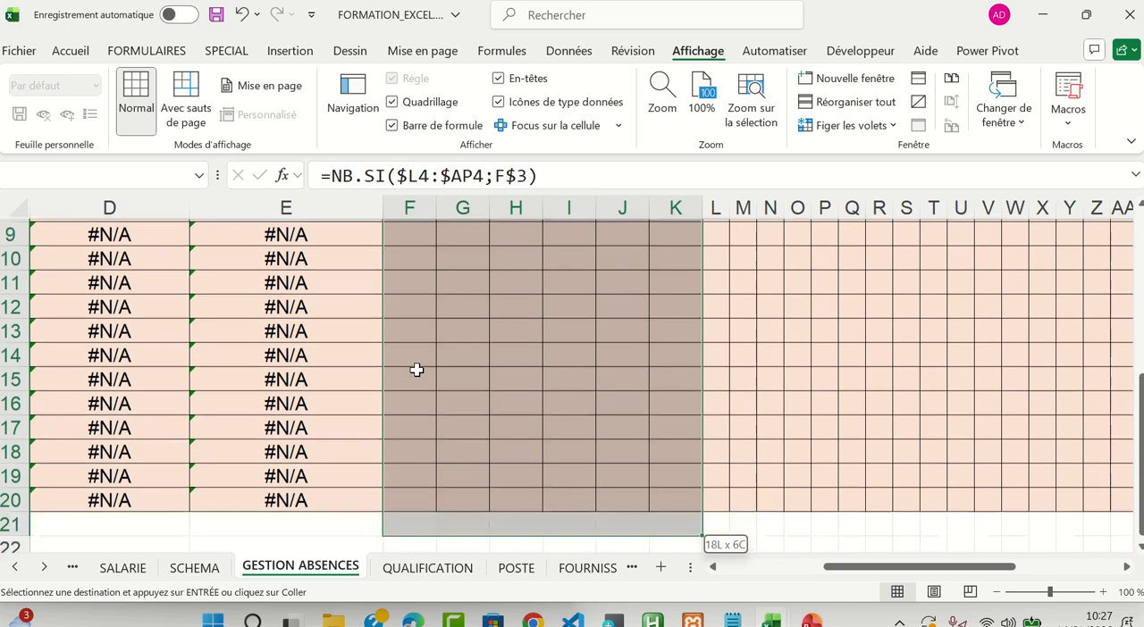
{"action": "key", "text": "ctrl+v"}
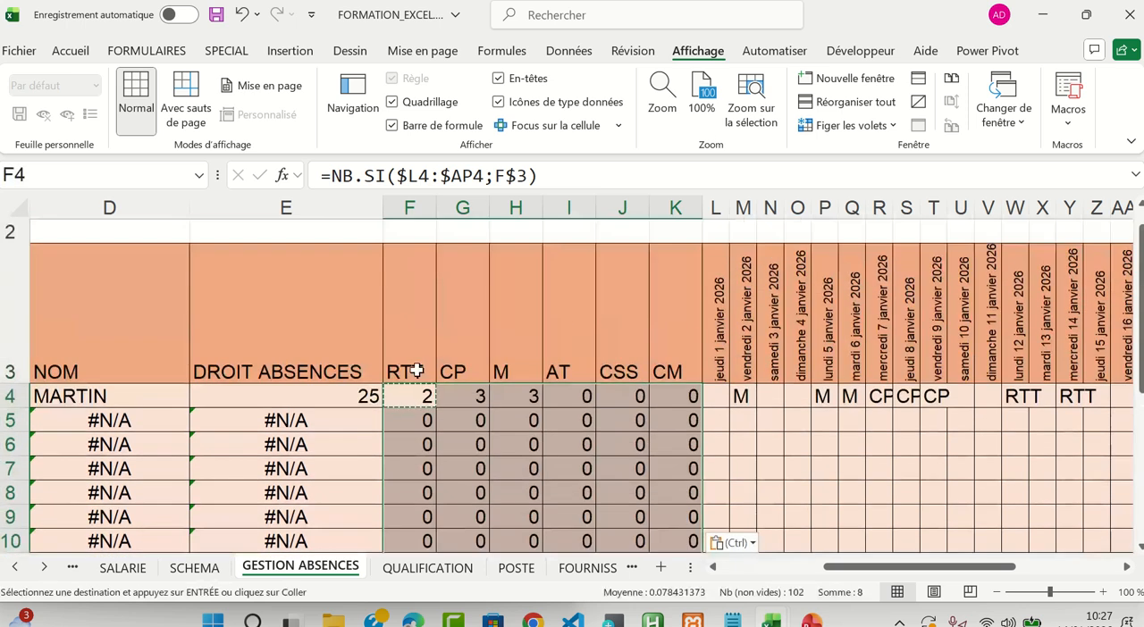
Check the mixed references of the pasted formulas in H7, J8 and I6 against the original in F4
{"action": "left_click", "coordinate": [501, 468]}
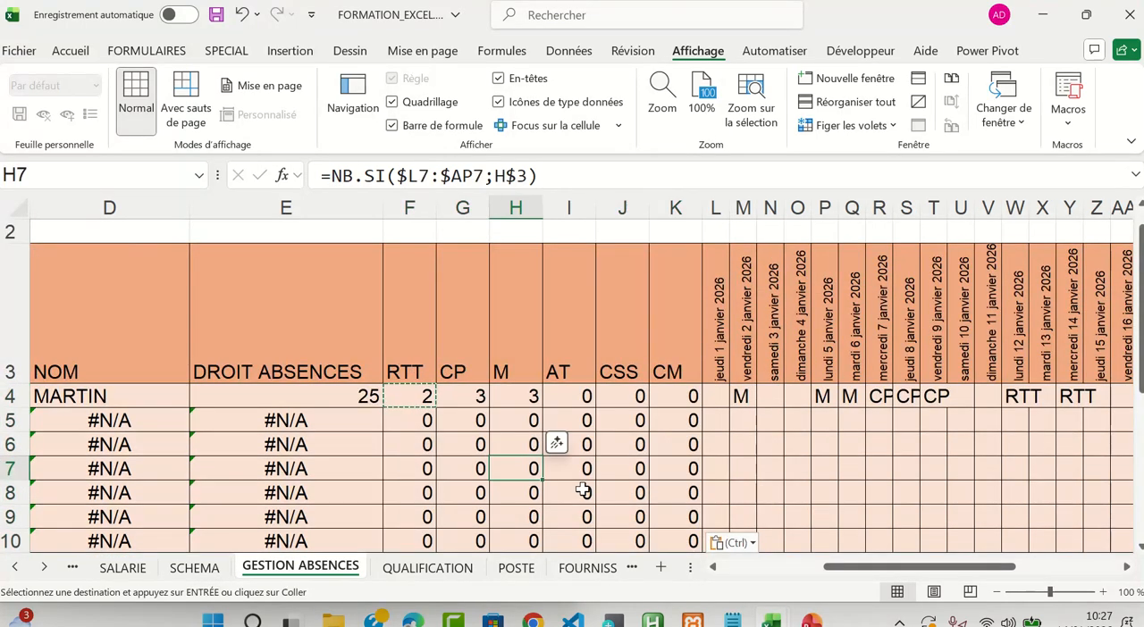
{"action": "left_click", "coordinate": [426, 397]}
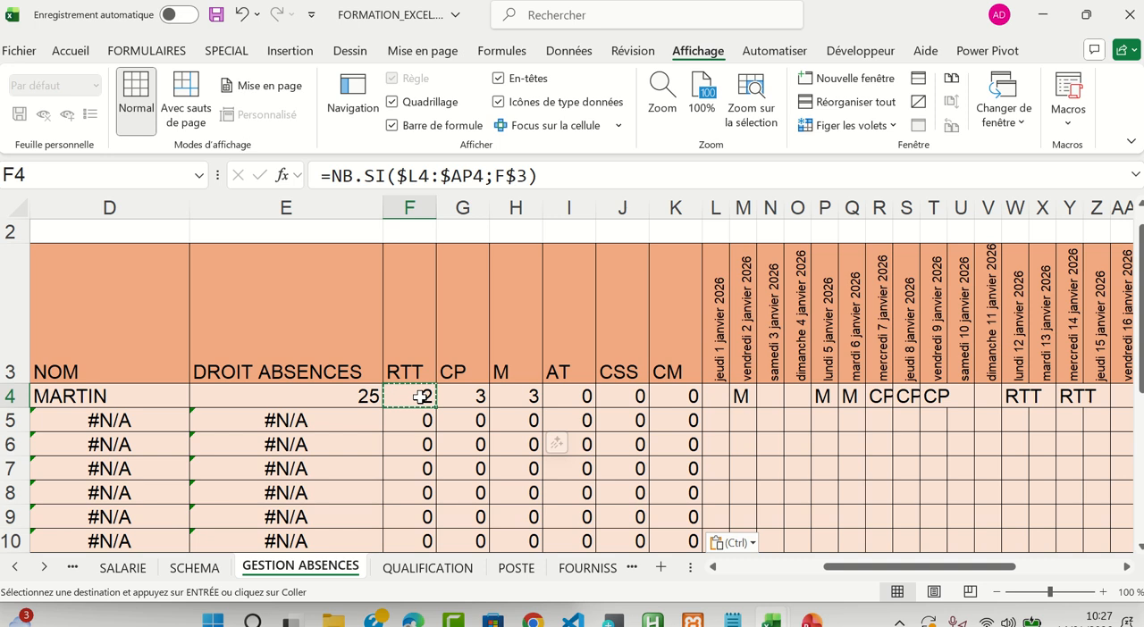
{"action": "left_click", "coordinate": [619, 494]}
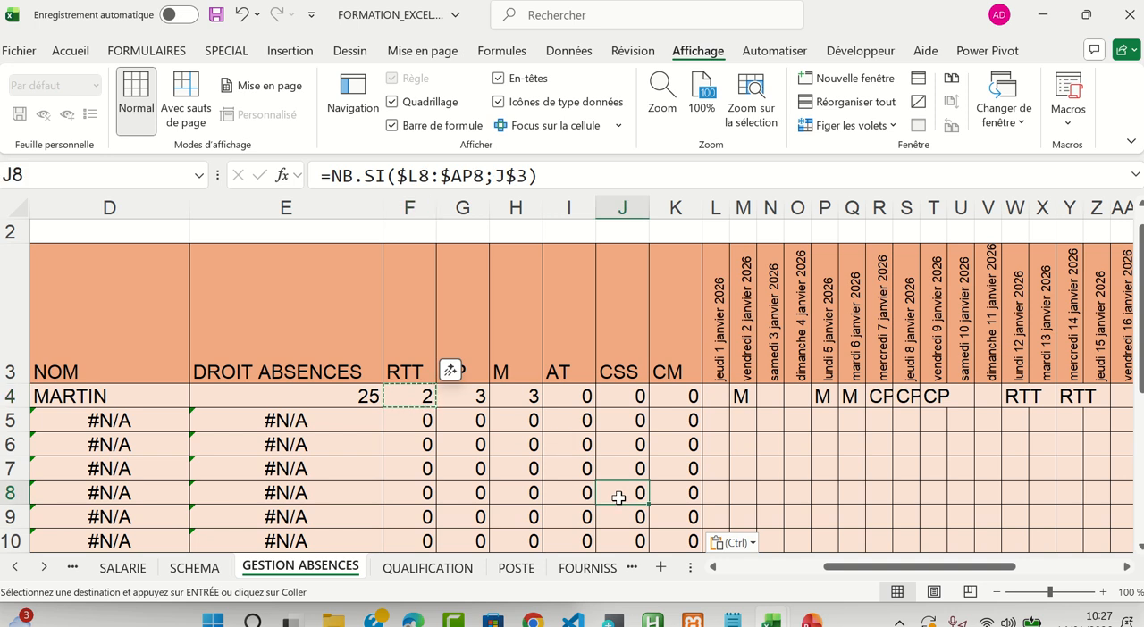
{"action": "left_click", "coordinate": [424, 397]}
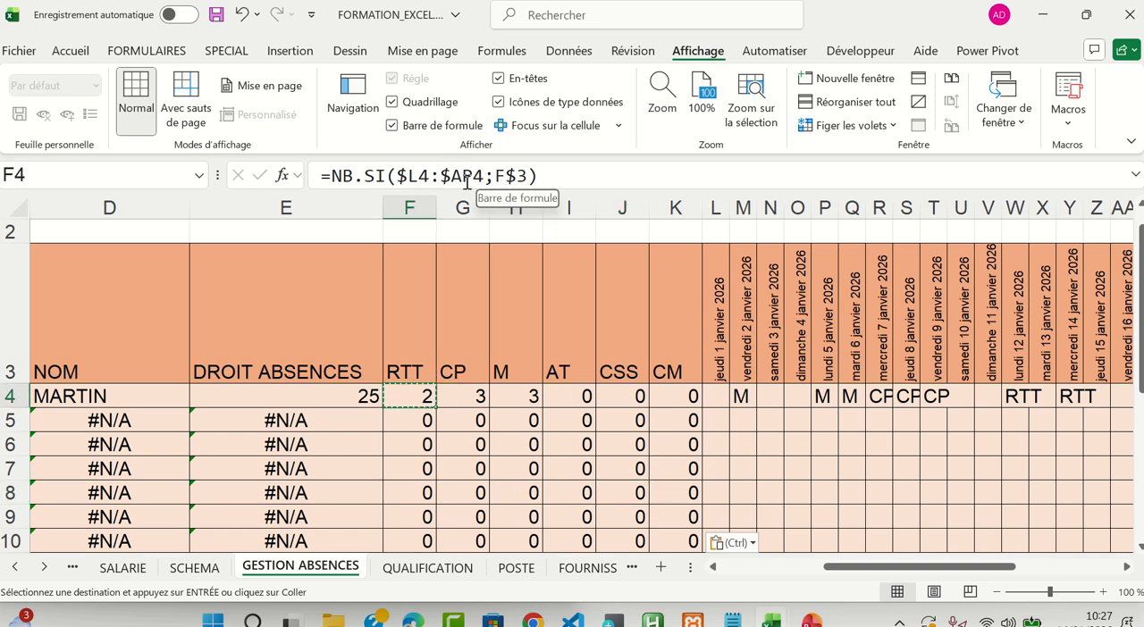
{"action": "left_click", "coordinate": [565, 452]}
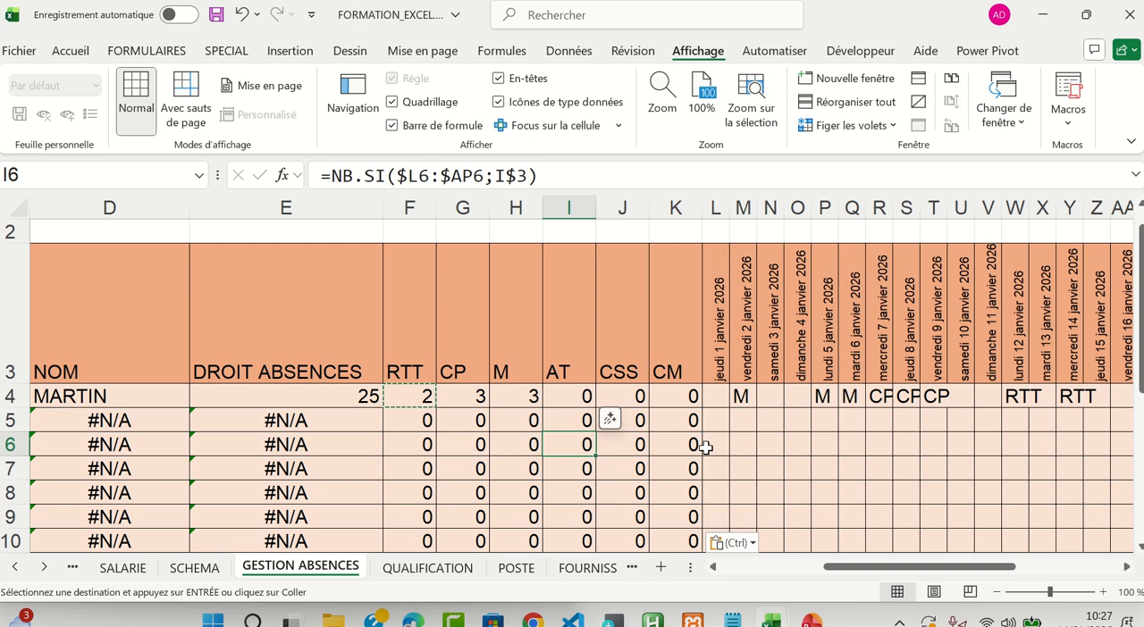
Enter the absence code CM in Q6 and U6, for 6 and 10 January 2026
{"action": "left_click", "coordinate": [856, 450]}
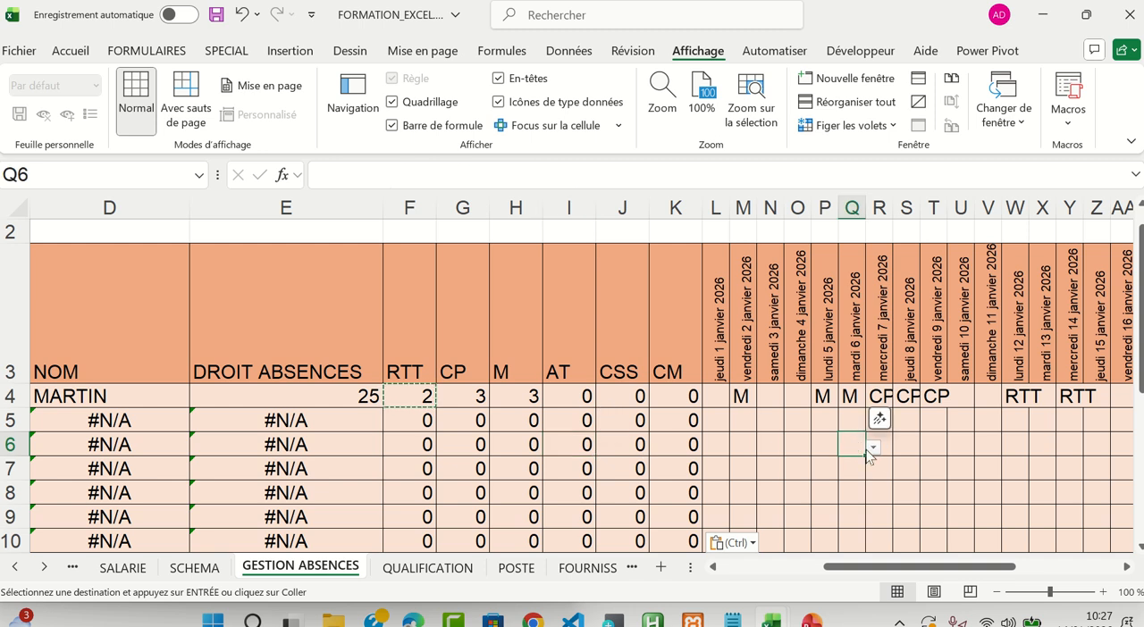
{"action": "left_click", "coordinate": [873, 452]}
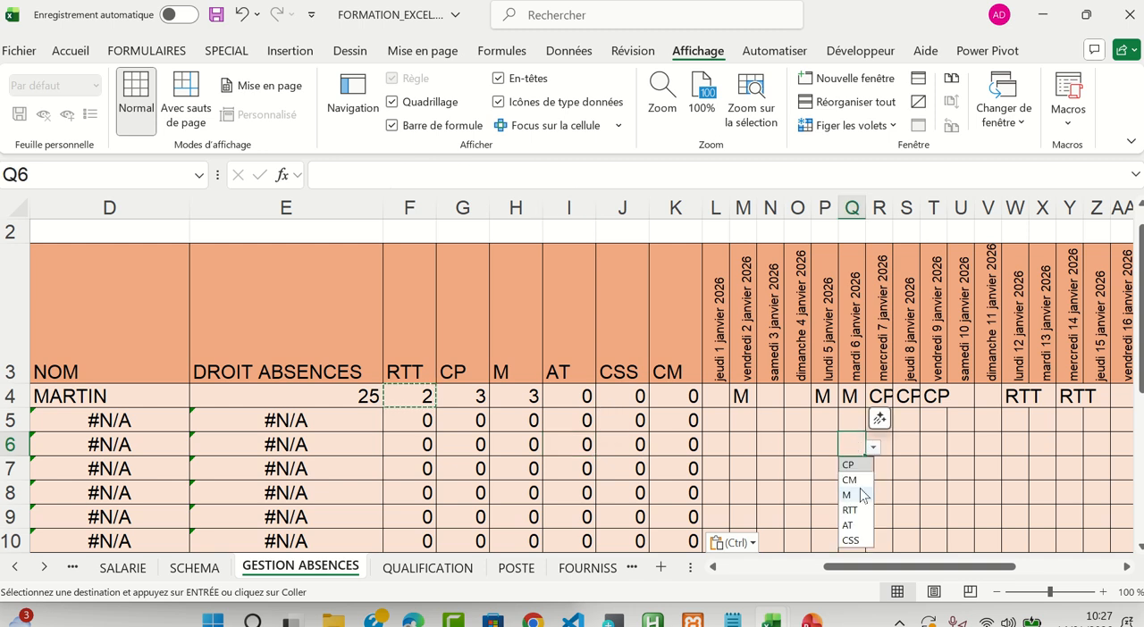
{"action": "left_click", "coordinate": [854, 480]}
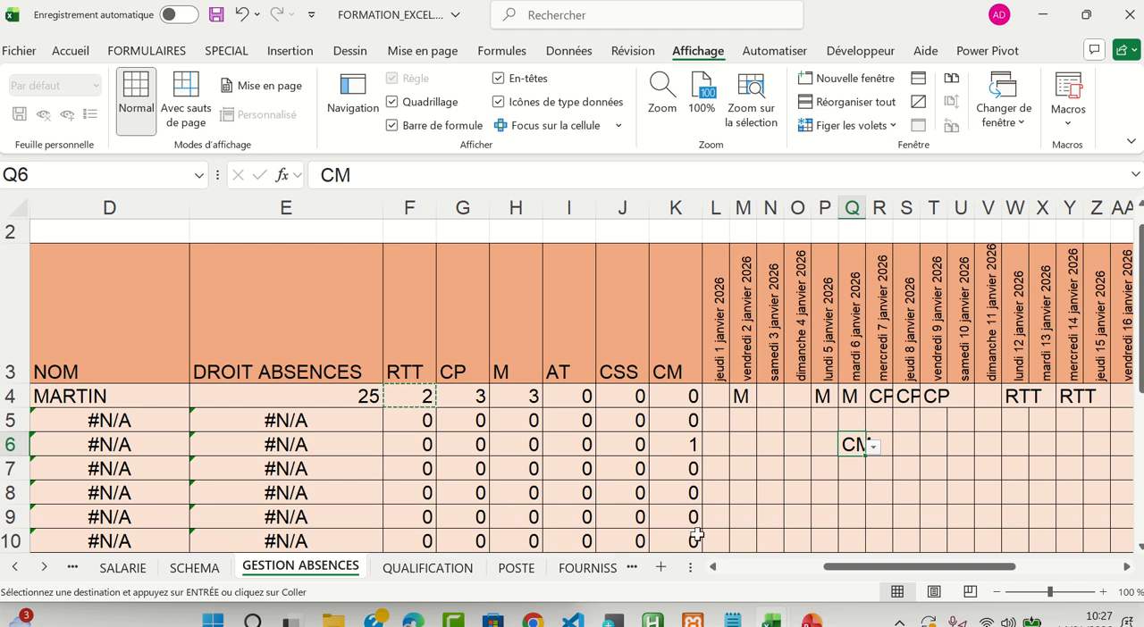
{"action": "left_click", "coordinate": [965, 447]}
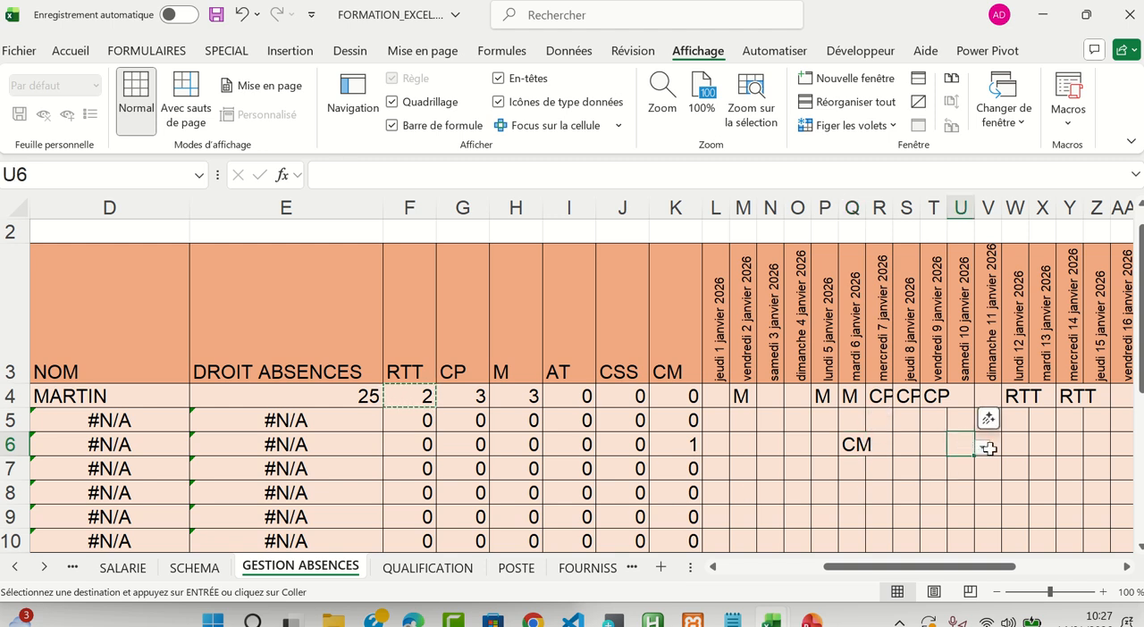
{"action": "left_click", "coordinate": [983, 453]}
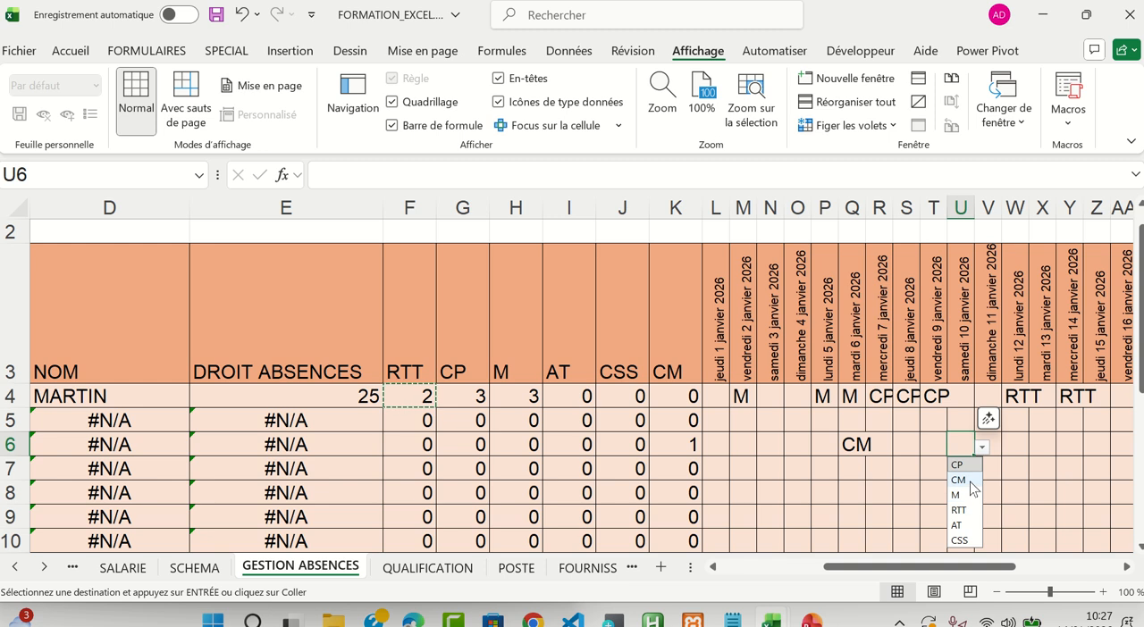
{"action": "left_click", "coordinate": [969, 482]}
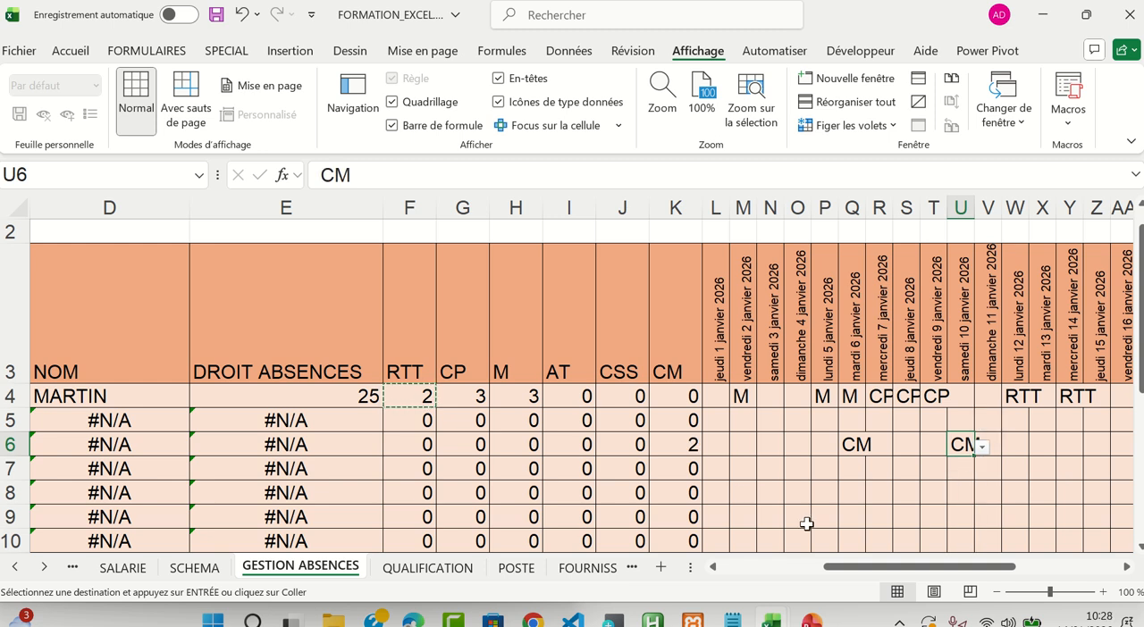
Enter the absence code CP in N6 and O6, for 3 and 4 January 2026
{"action": "left_click", "coordinate": [766, 443]}
{"action": "left_click", "coordinate": [791, 448]}
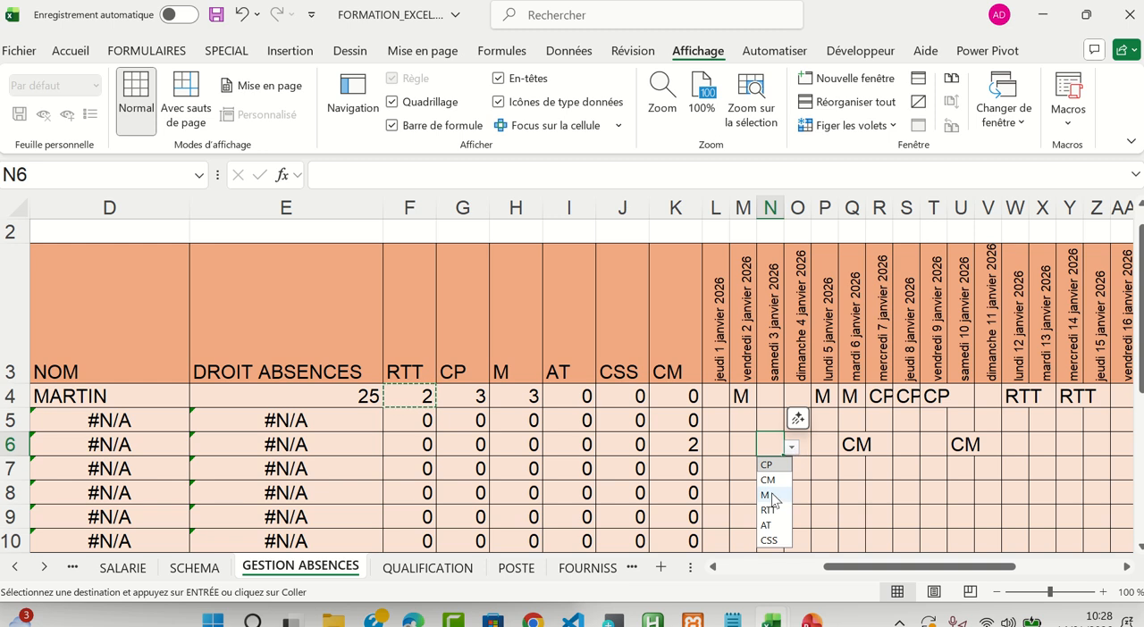
{"action": "left_click", "coordinate": [779, 468]}
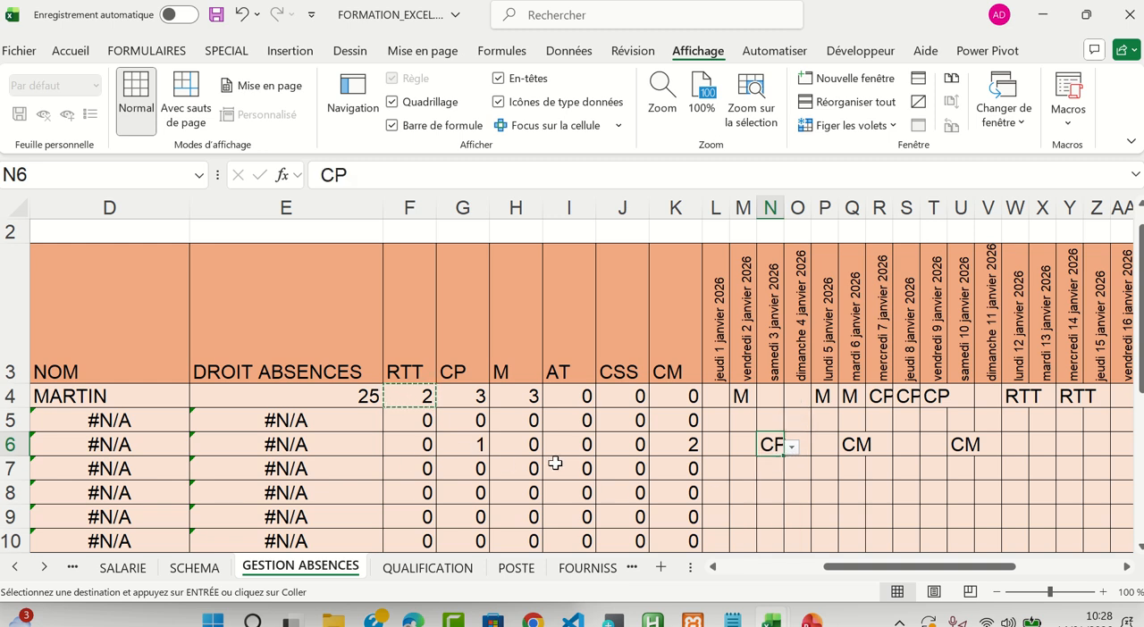
{"action": "left_click", "coordinate": [794, 447]}
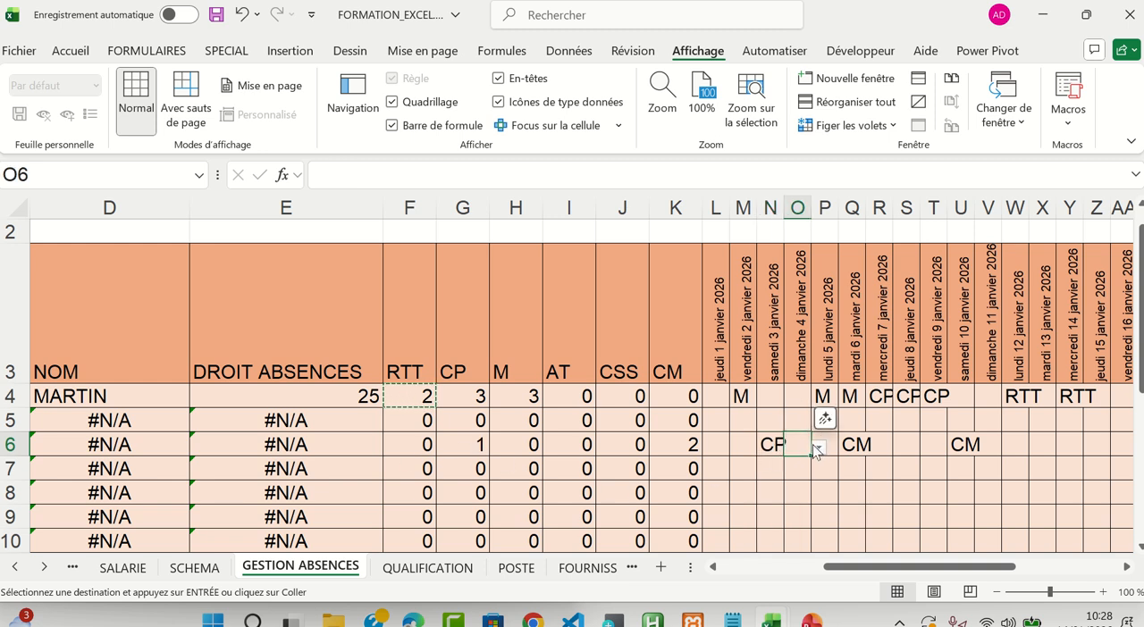
{"action": "left_click", "coordinate": [818, 449]}
{"action": "left_click", "coordinate": [807, 466]}
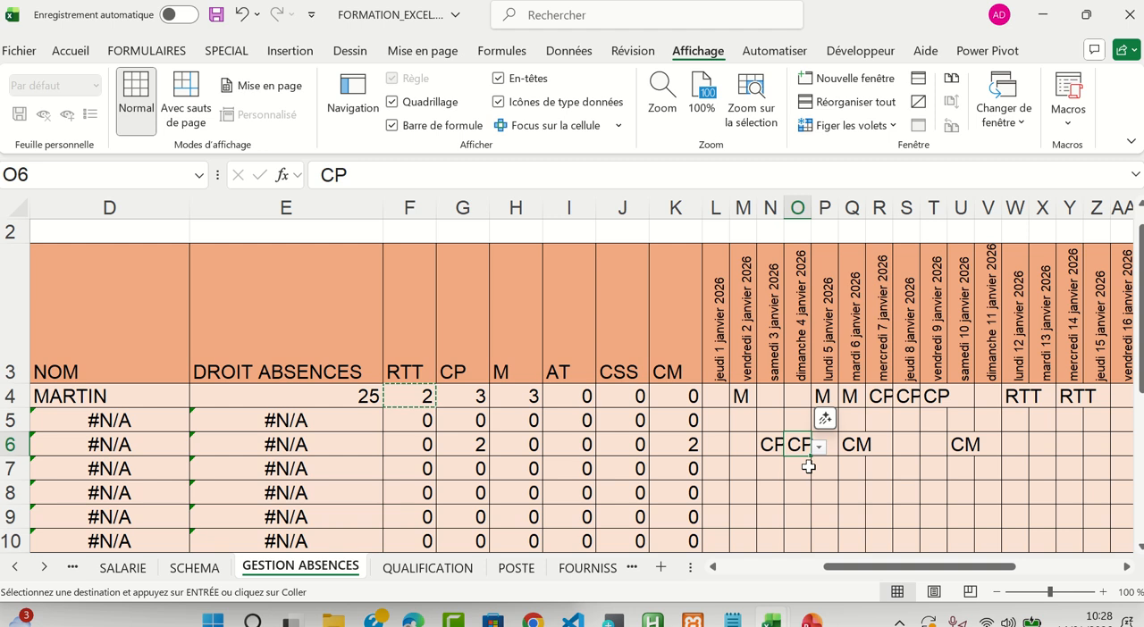